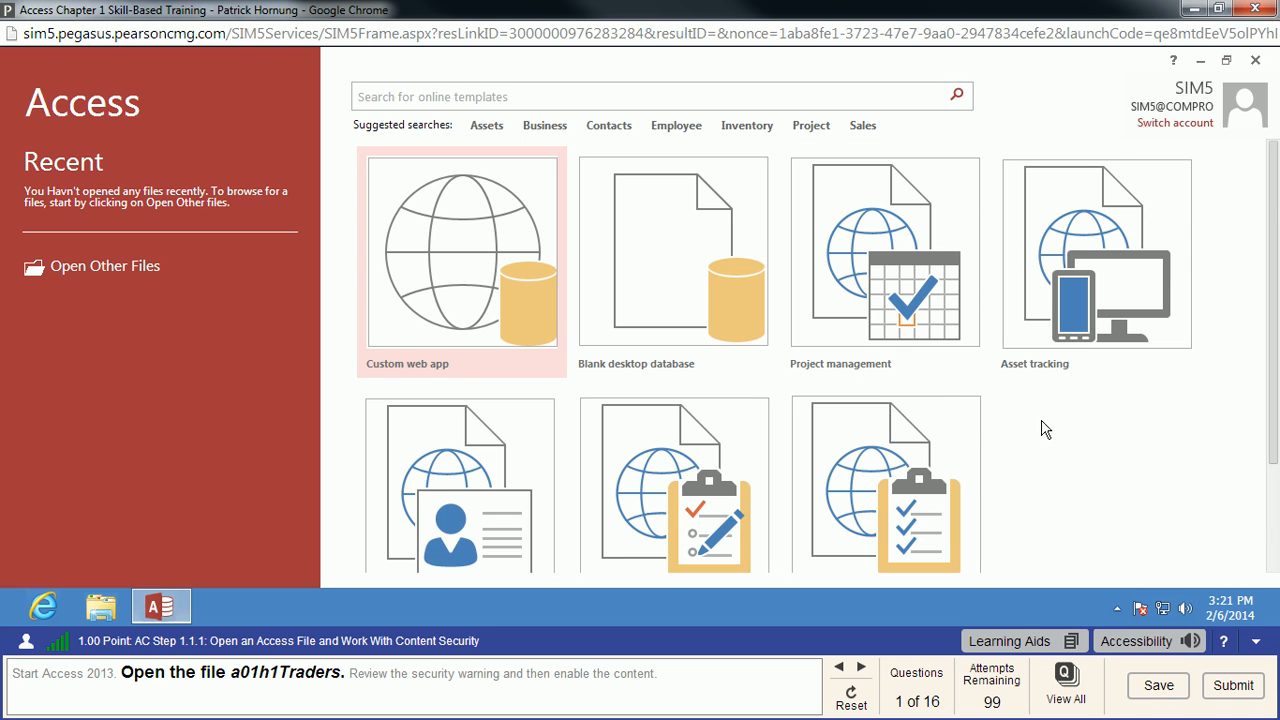
Open the a01h1Traders database from the computer's My Documents folder and enable its disabled content.
{"action": "scroll", "coordinate": [1045, 430], "scroll_direction": "down", "scroll_amount": 1}
{"action": "mouse_move", "coordinate": [297, 690]}
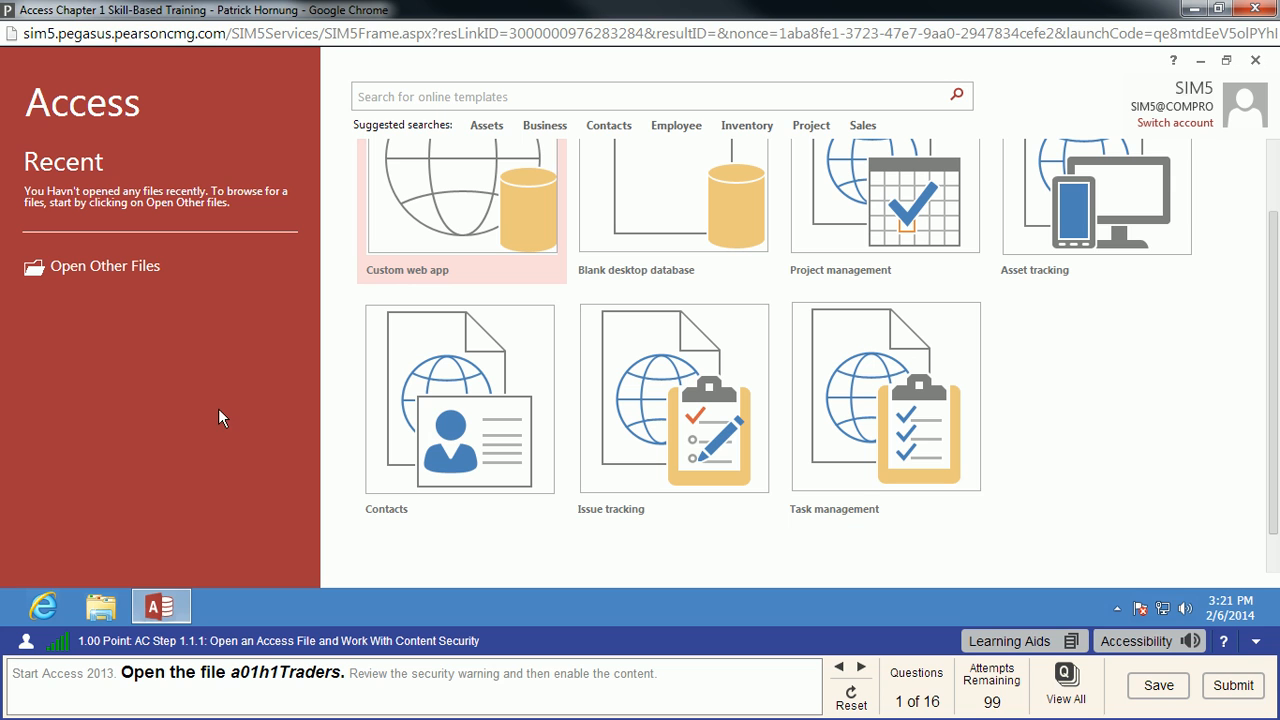
{"action": "left_click", "coordinate": [105, 268]}
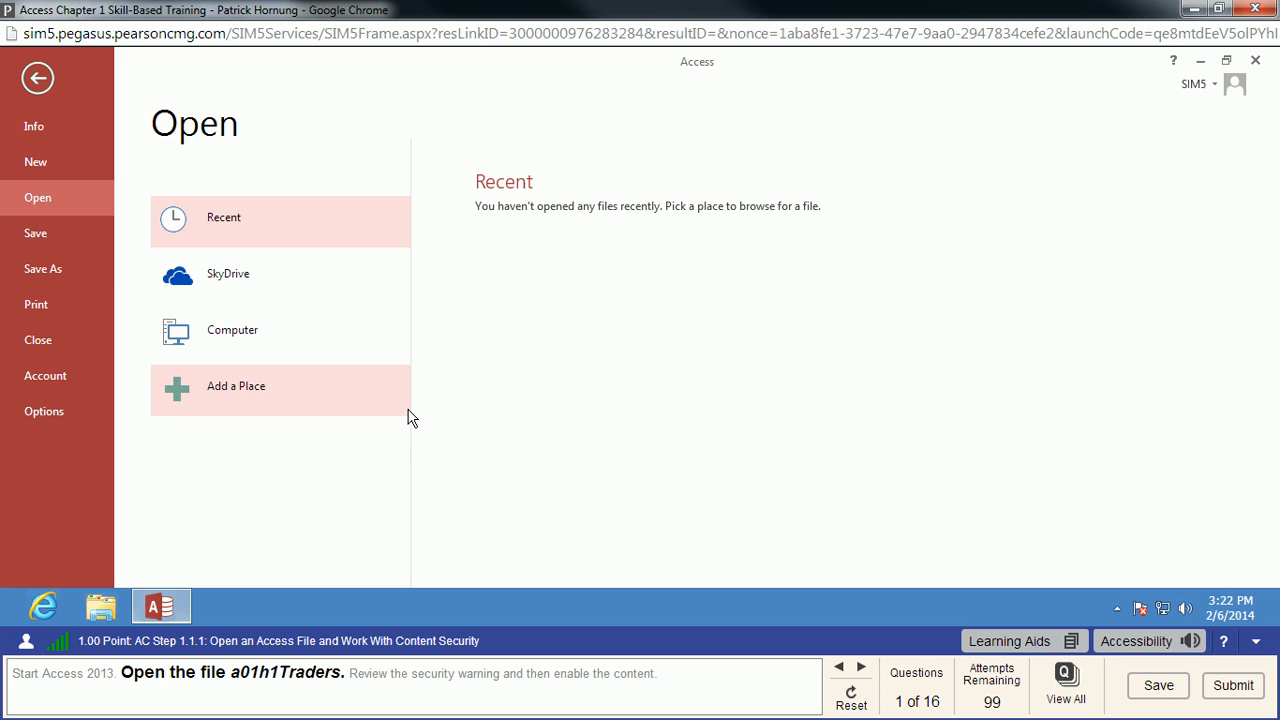
{"action": "left_click", "coordinate": [265, 335]}
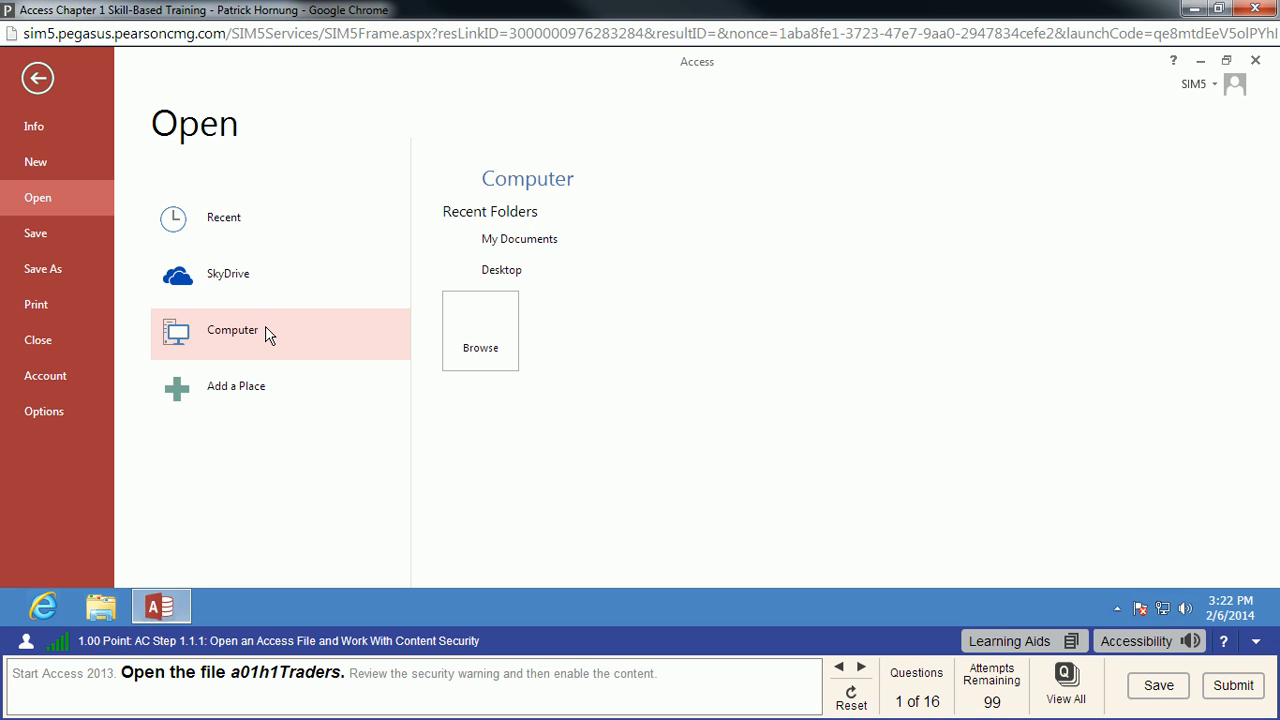
{"action": "left_click", "coordinate": [515, 247]}
{"action": "left_click", "coordinate": [537, 262]}
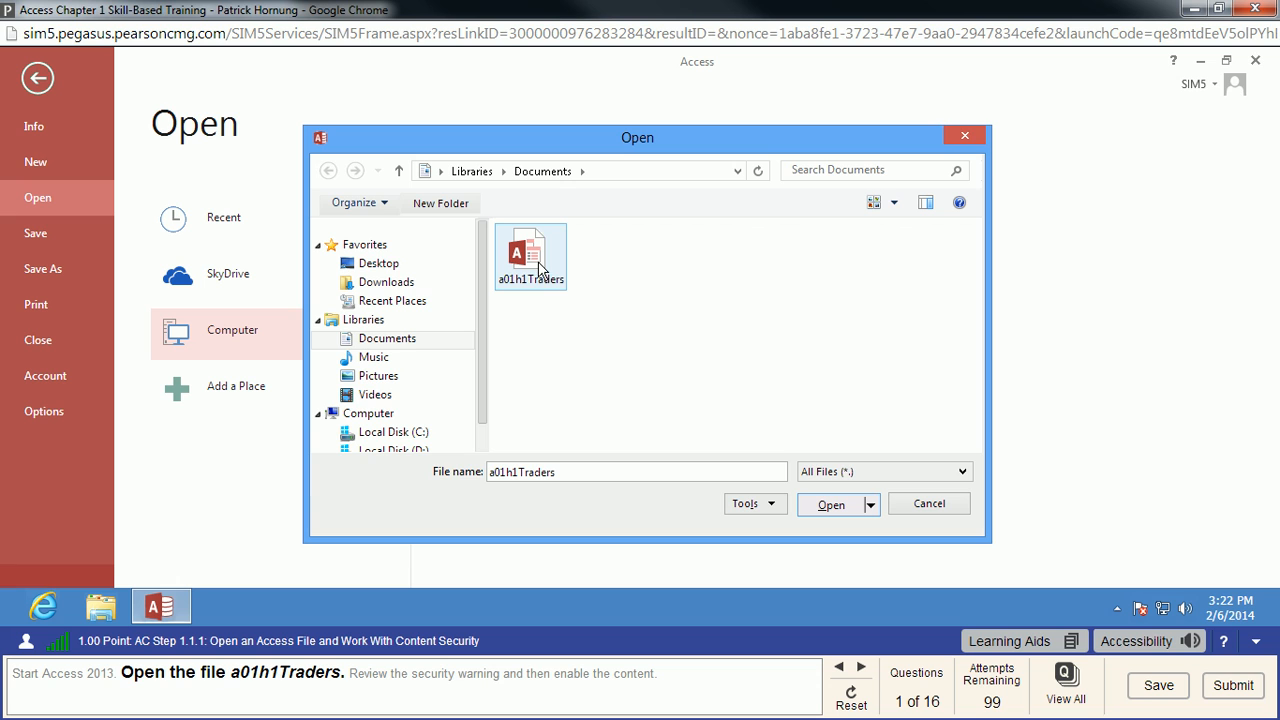
{"action": "left_click", "coordinate": [833, 505]}
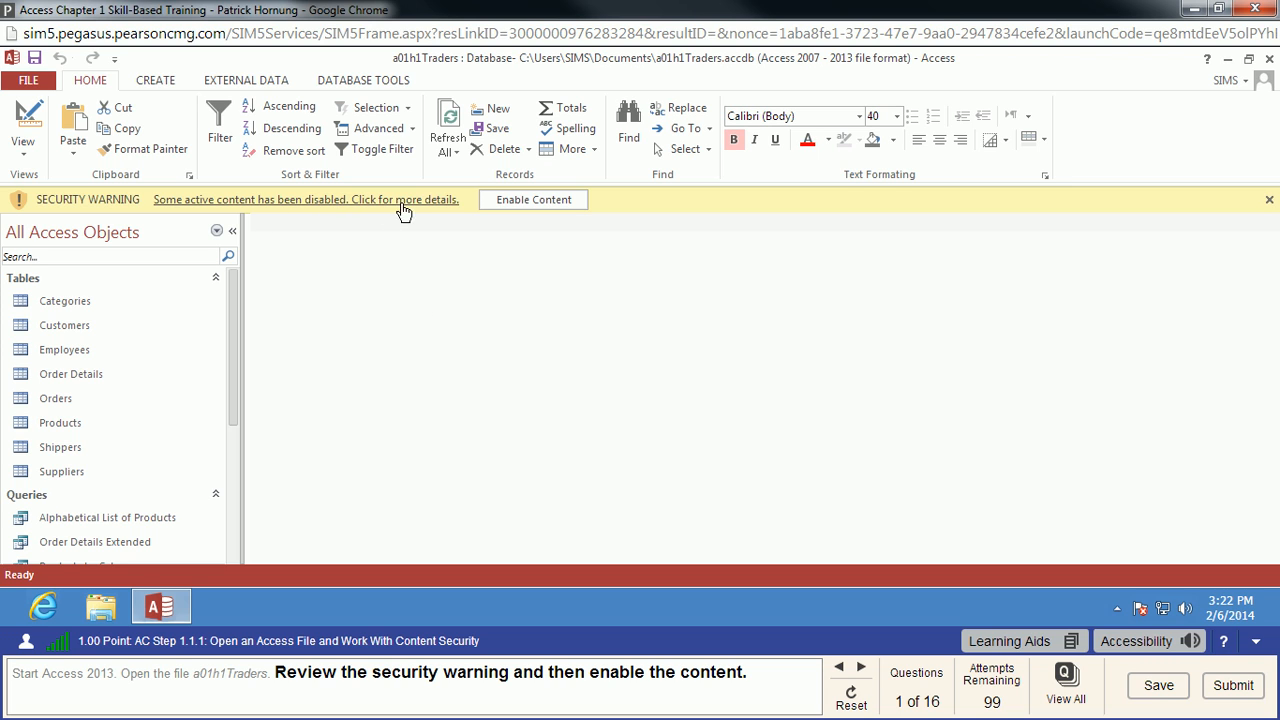
{"action": "left_click", "coordinate": [577, 202]}
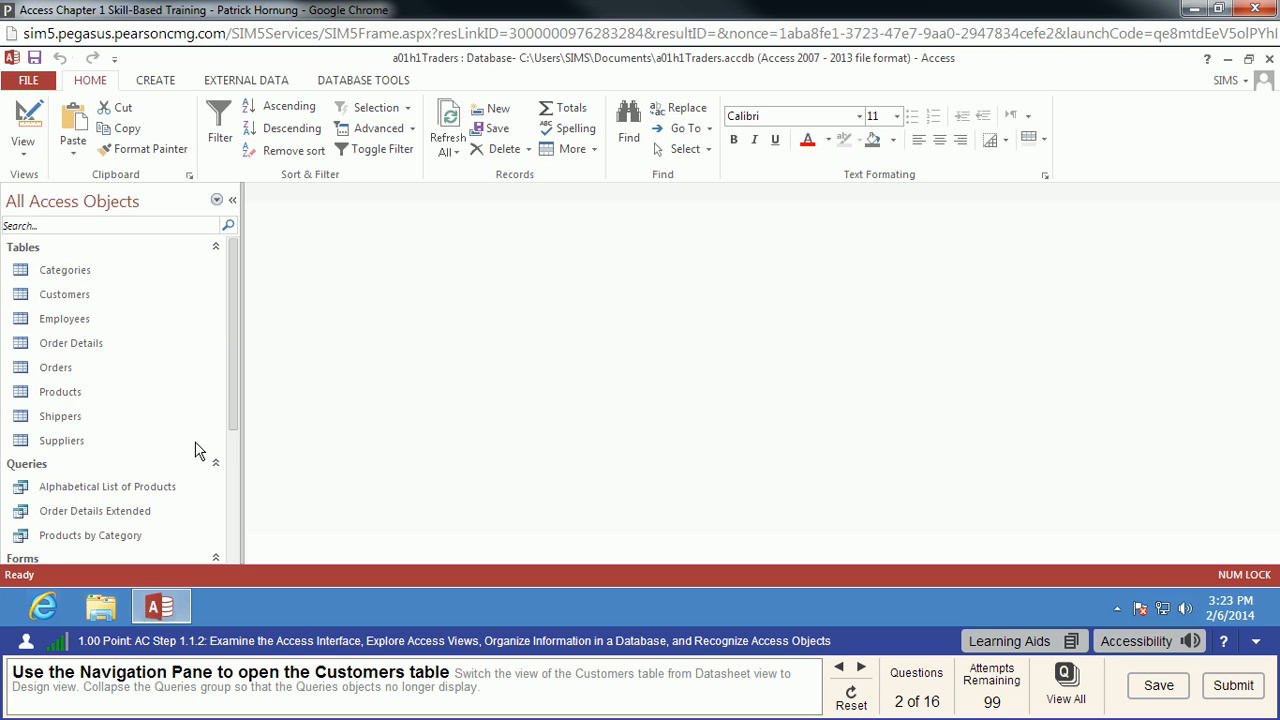
Look through the database's object groups and open the Customers table.
{"action": "scroll", "coordinate": [233, 444], "scroll_direction": "down", "scroll_amount": 2}
{"action": "scroll", "coordinate": [236, 453], "scroll_direction": "down", "scroll_amount": 5}
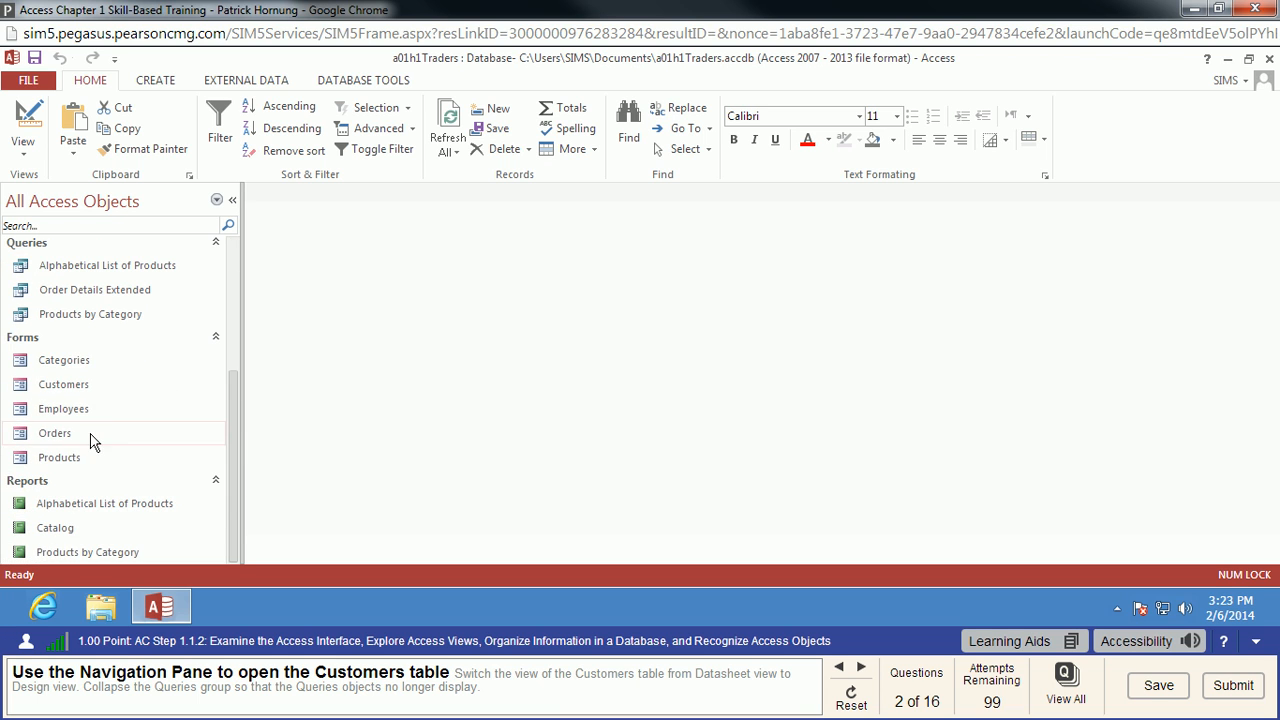
{"action": "left_click_drag", "start_coordinate": [232, 513], "coordinate": [243, 323]}
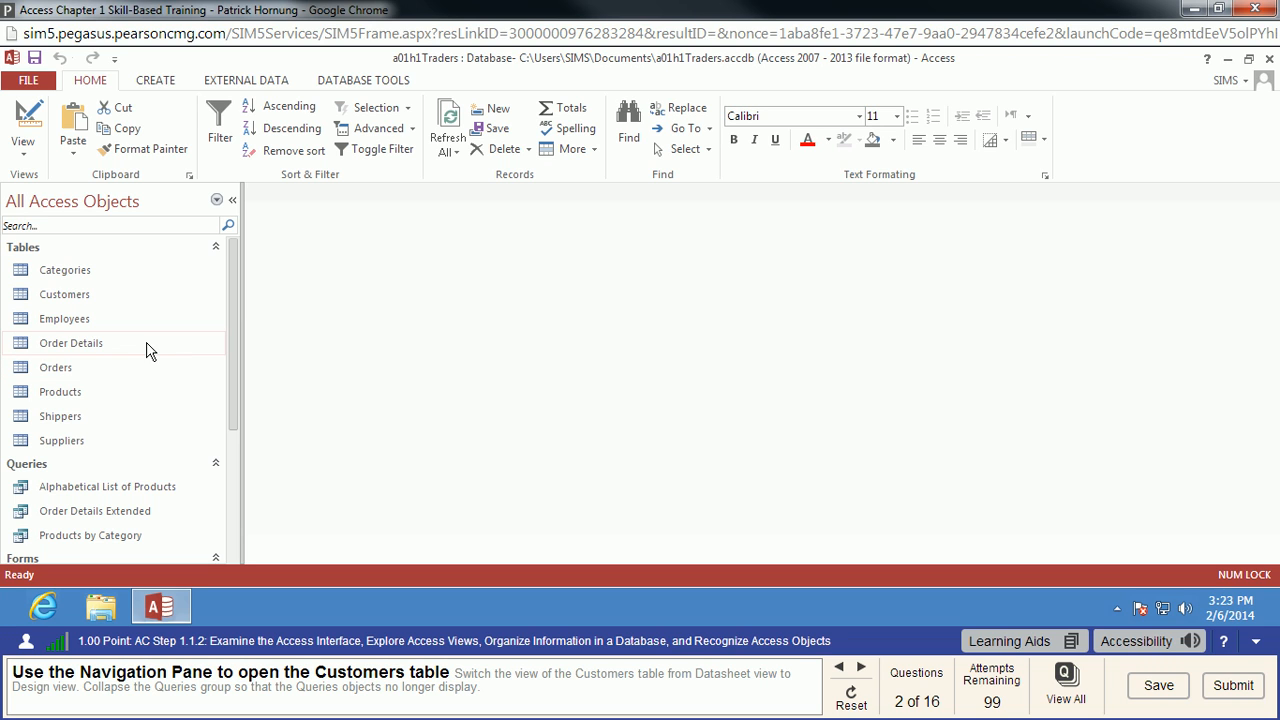
{"action": "double_click", "coordinate": [84, 300]}
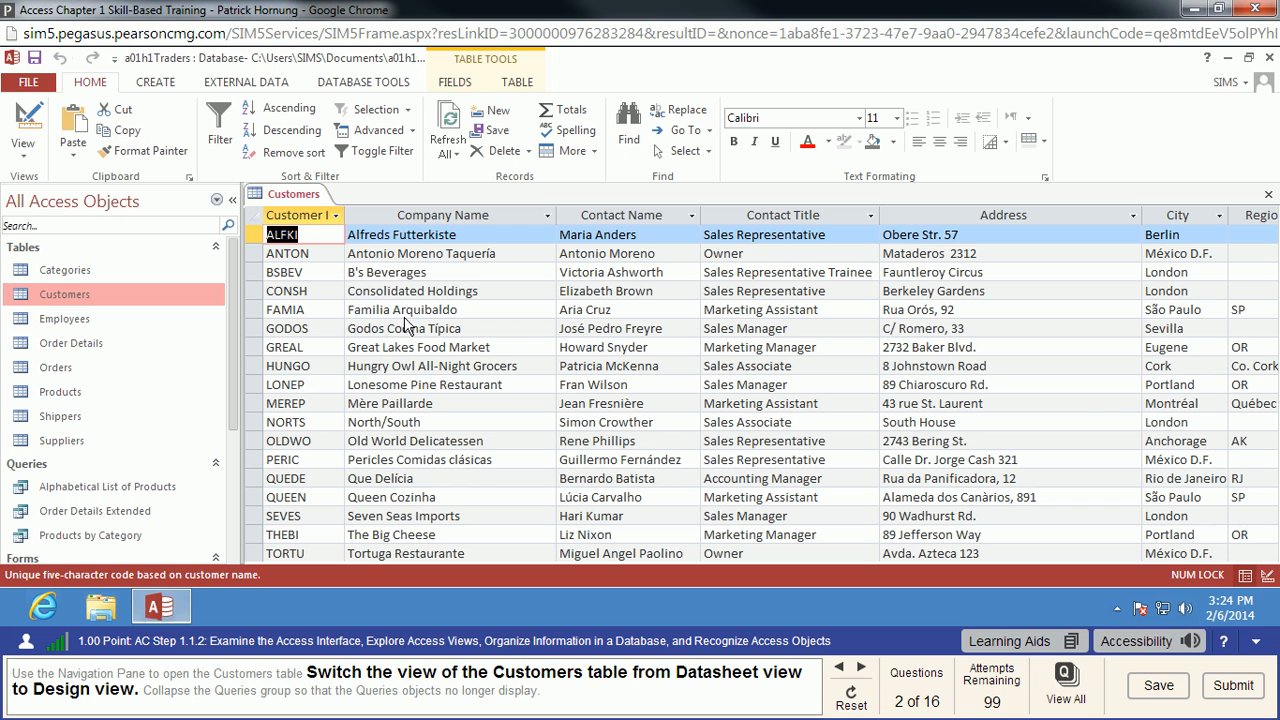
Switch the Customers table to Design view and collapse the Queries group of the object list.
{"action": "right_click", "coordinate": [303, 197]}
{"action": "left_click", "coordinate": [367, 278]}
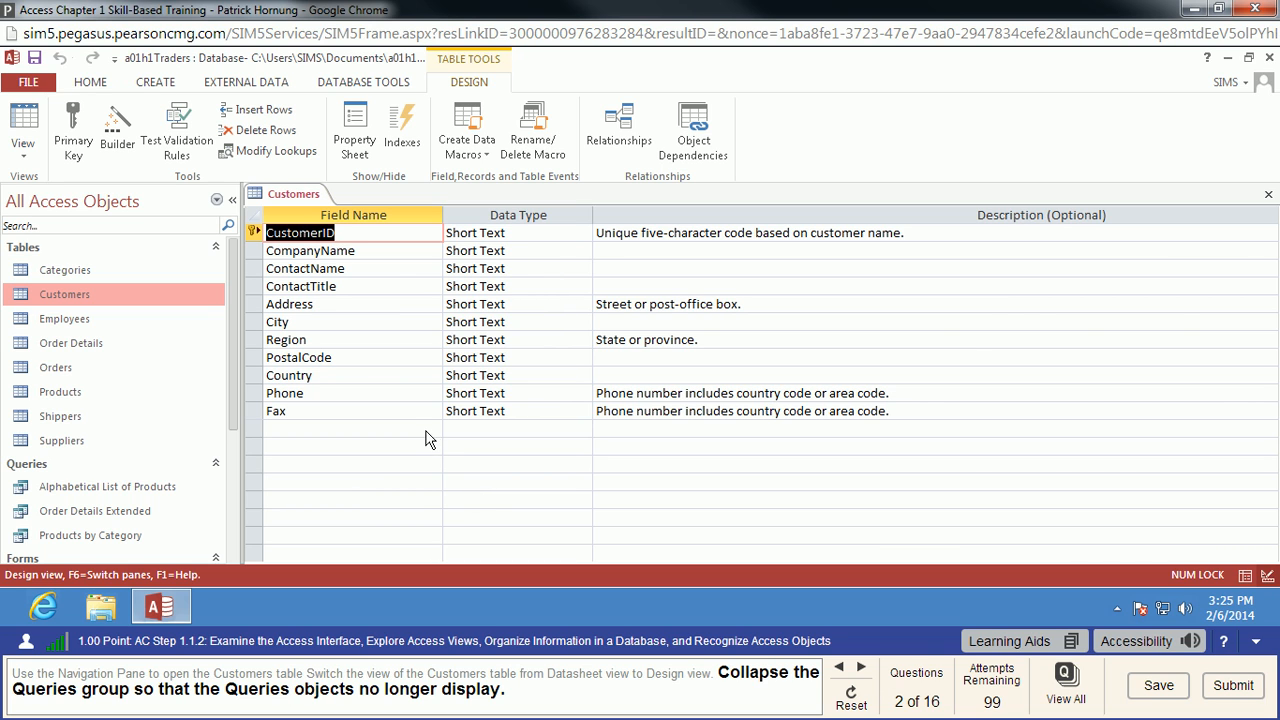
{"action": "left_click", "coordinate": [216, 466]}
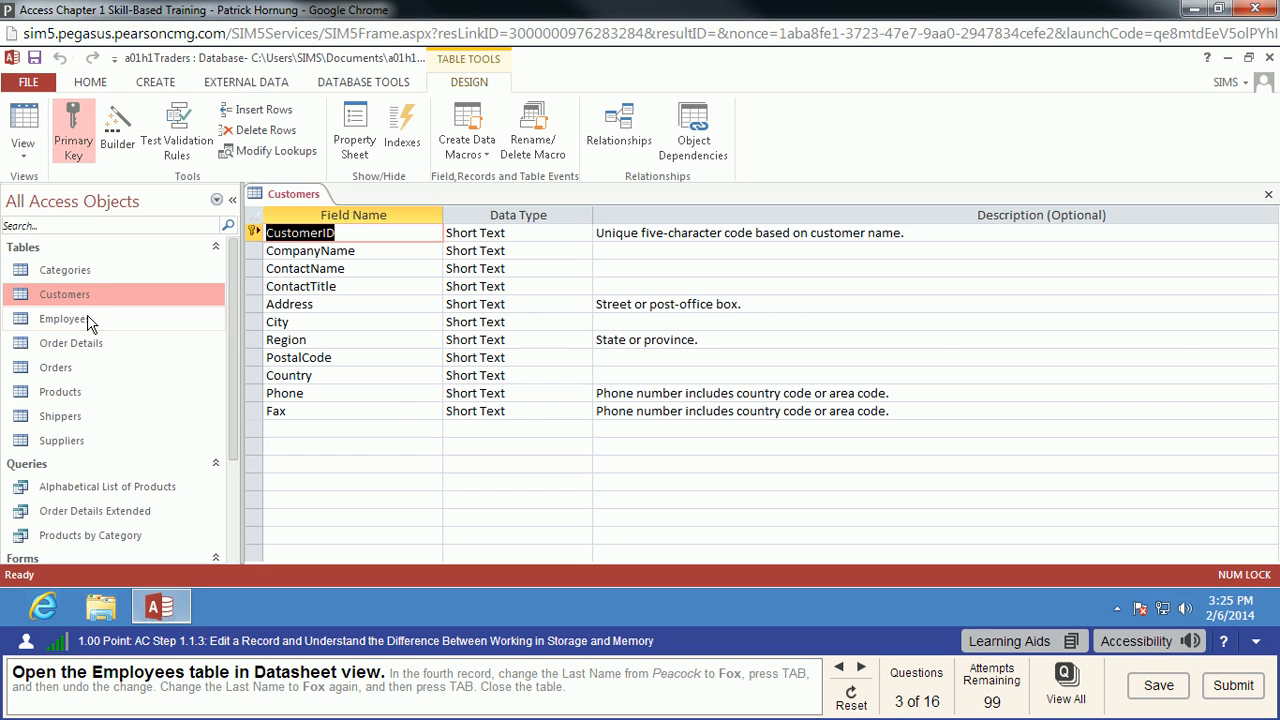
Open the Employees table in Datasheet view.
{"action": "left_click", "coordinate": [87, 316]}
{"action": "double_click", "coordinate": [87, 318]}
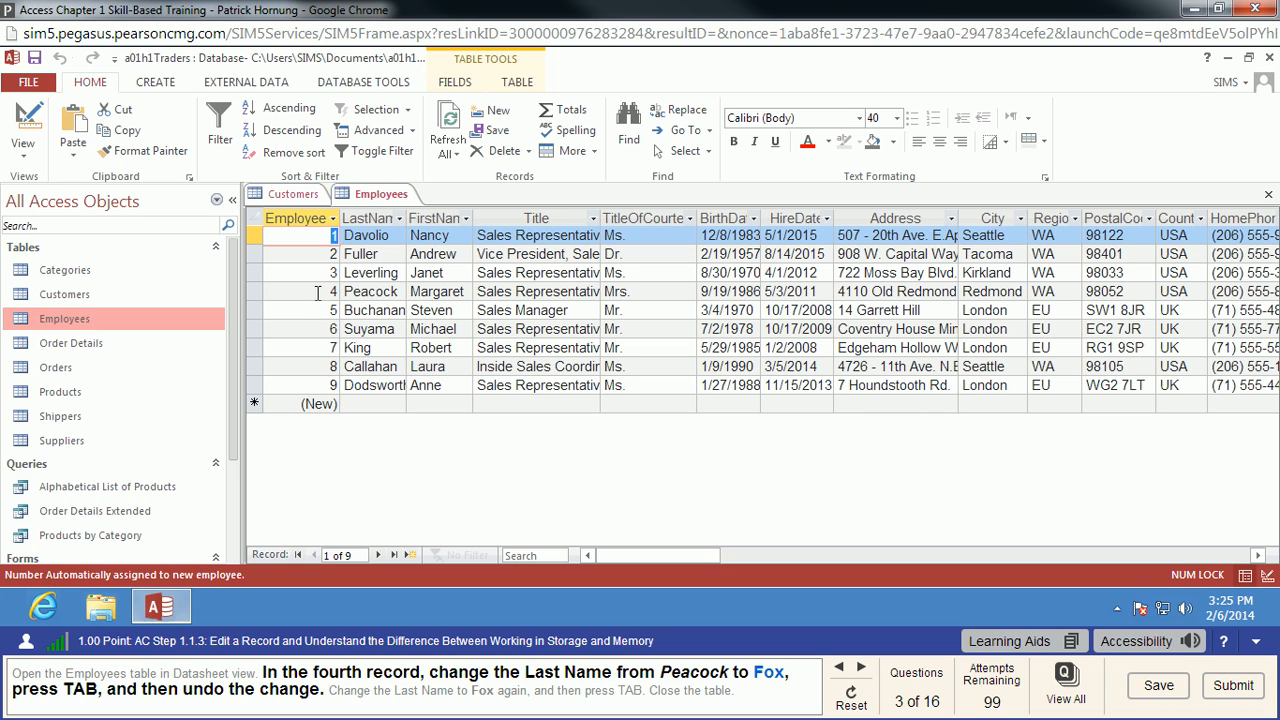
Replace the last name in the fourth Employees record with the surname given in the task, move to the next field and undo the change.
{"action": "left_click", "coordinate": [380, 291]}
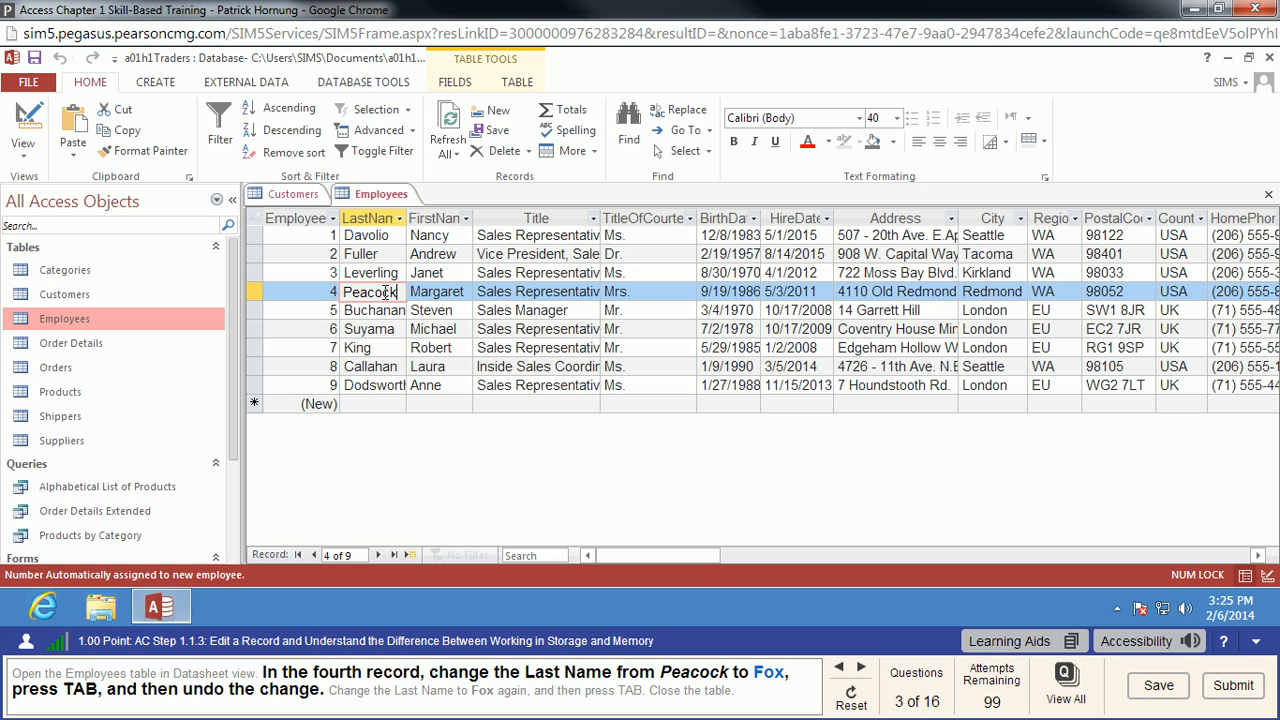
{"action": "left_click_drag", "start_coordinate": [398, 291], "coordinate": [343, 291]}
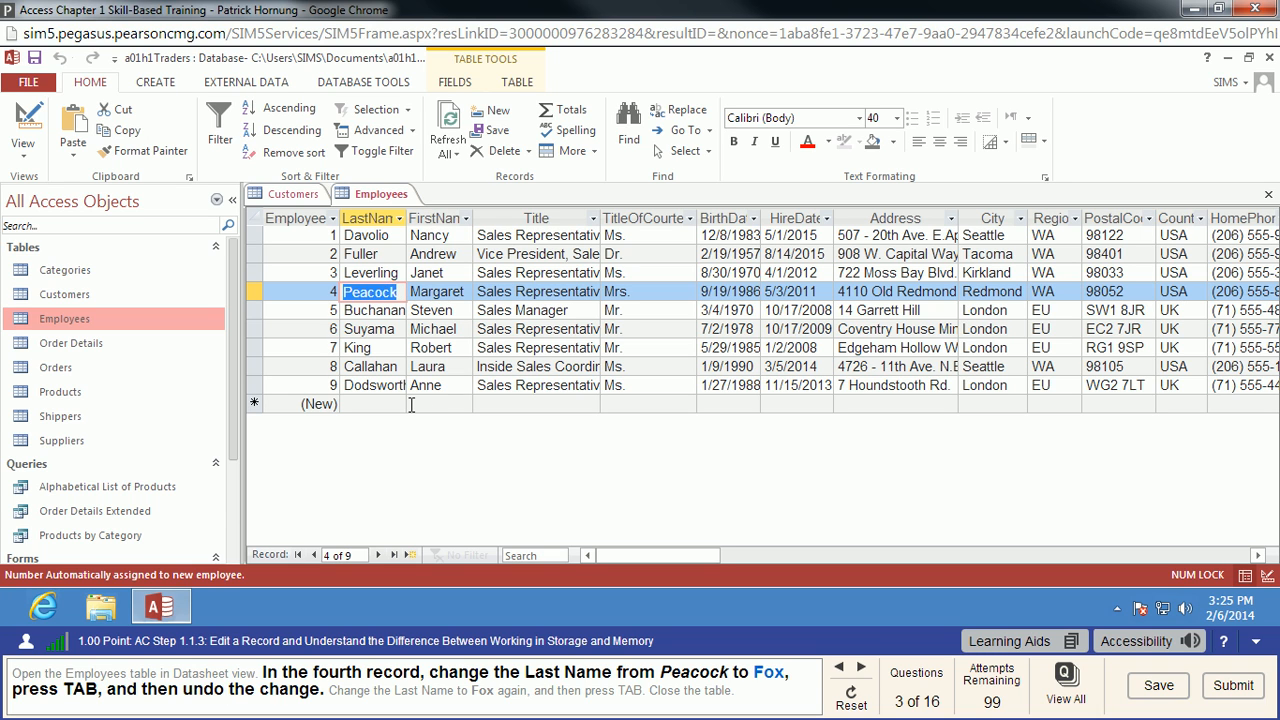
{"action": "type", "text": "Fox"}
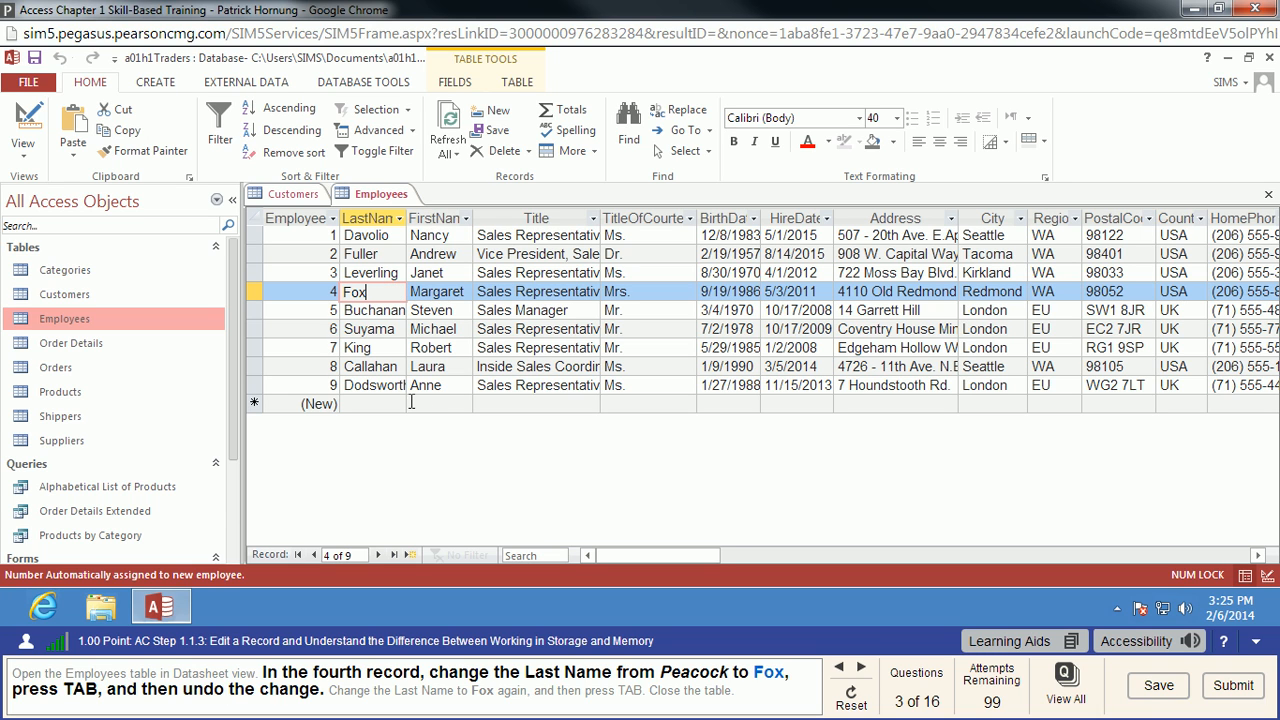
{"action": "key", "text": "Tab"}
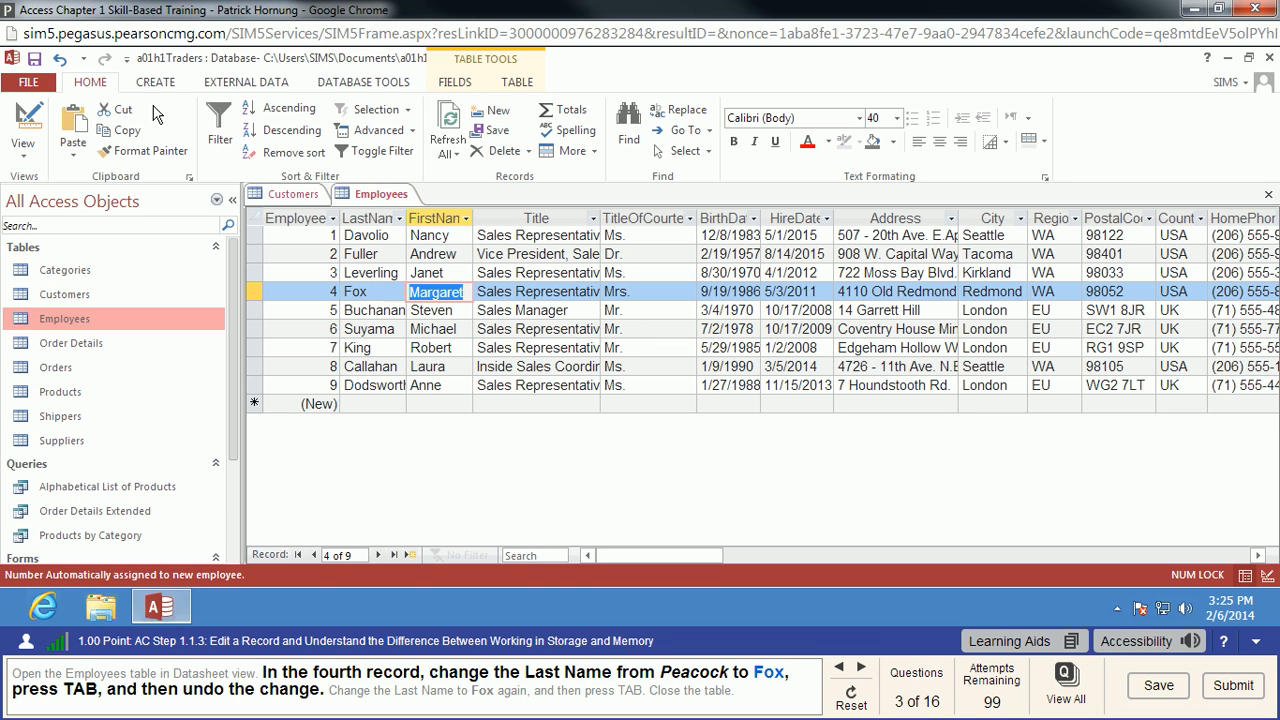
{"action": "left_click", "coordinate": [60, 60]}
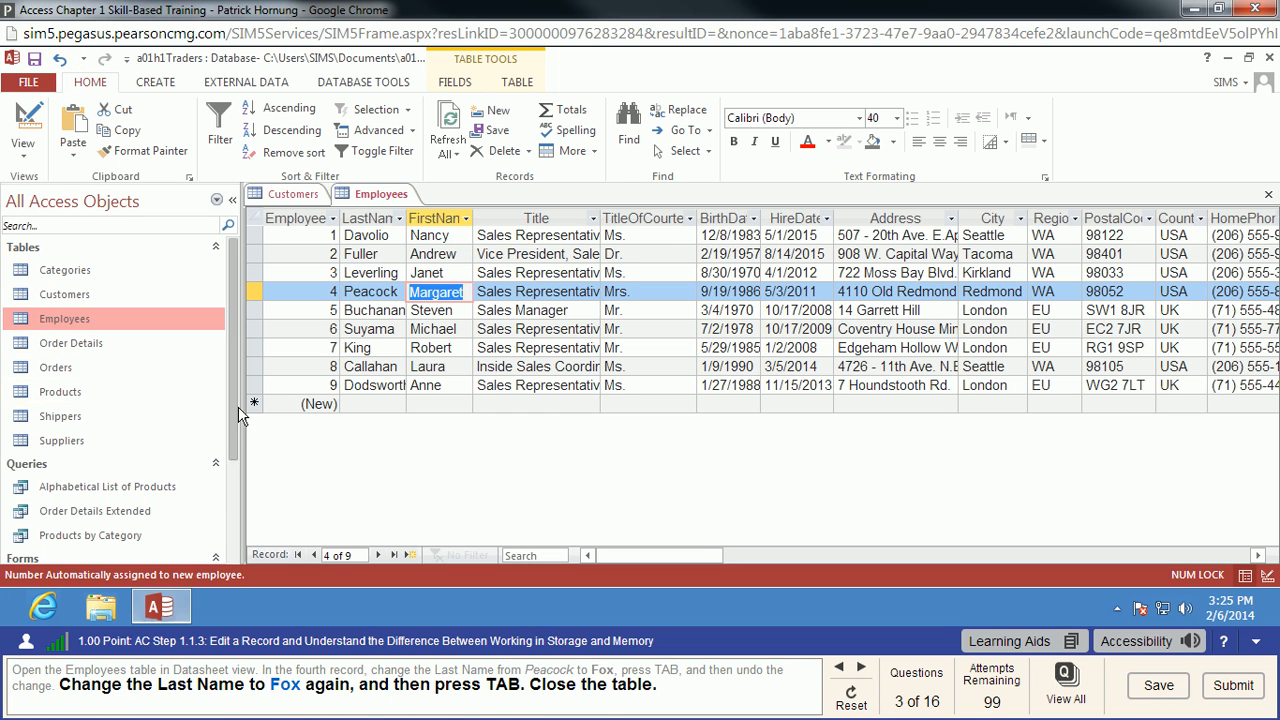
Re-enter the task's new surname as the last name in the fourth Employees record, move to the next field and close the table.
{"action": "left_click", "coordinate": [369, 291]}
{"action": "key", "text": "BackSpace"}
{"action": "key", "text": "BackSpace"}
{"action": "key", "text": "BackSpace"}
{"action": "key", "text": "BackSpace"}
{"action": "key", "text": "BackSpace"}
{"action": "key", "text": "BackSpace"}
{"action": "key", "text": "BackSpace"}
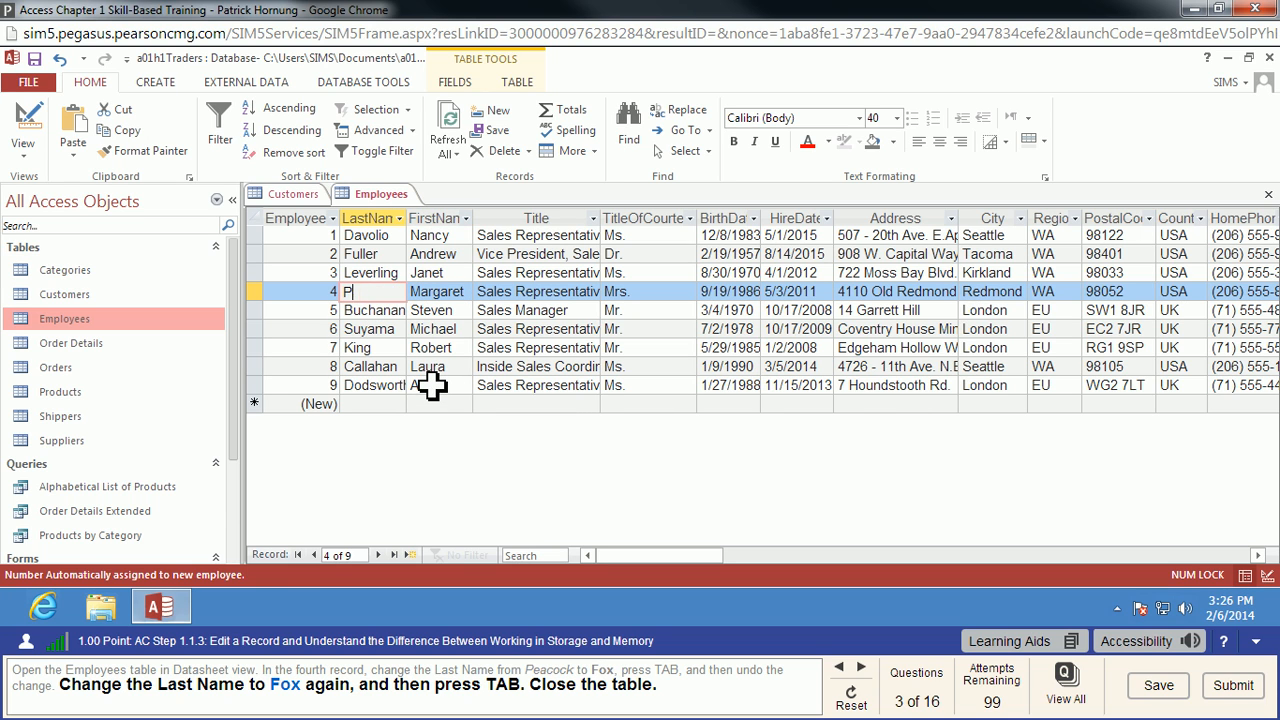
{"action": "type", "text": "Fox"}
{"action": "key", "text": "Tab"}
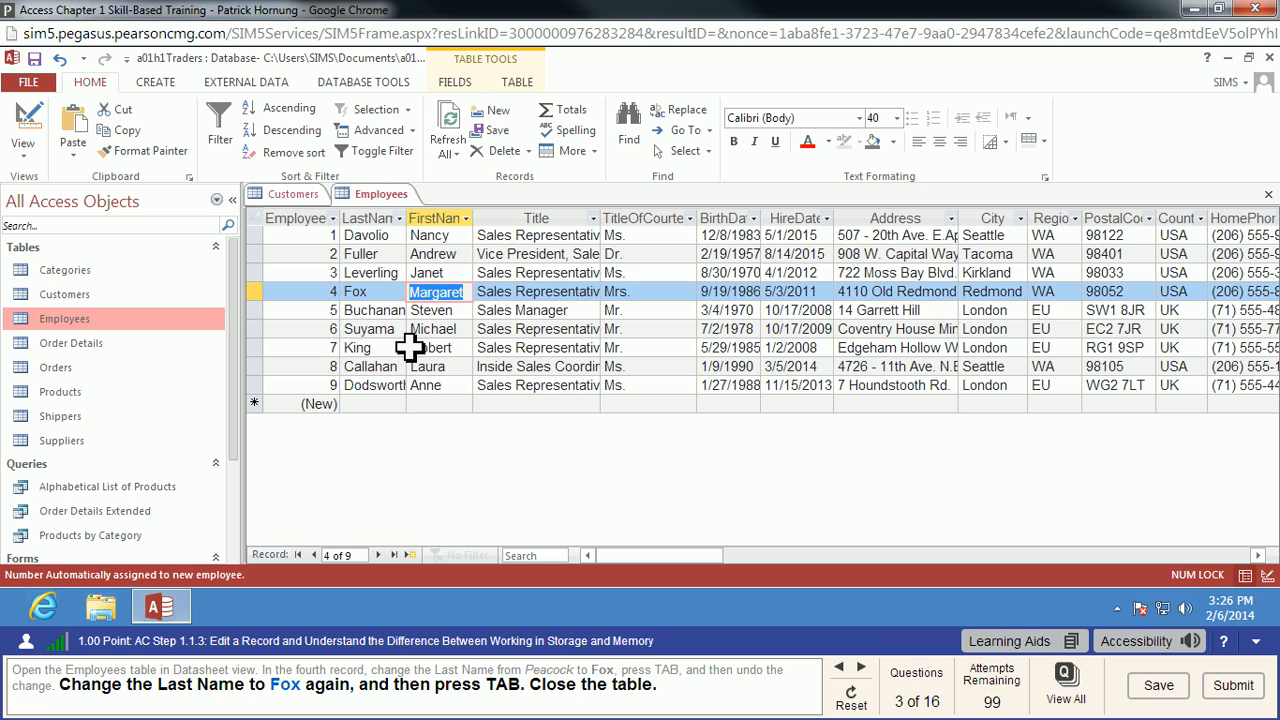
{"action": "right_click", "coordinate": [380, 196]}
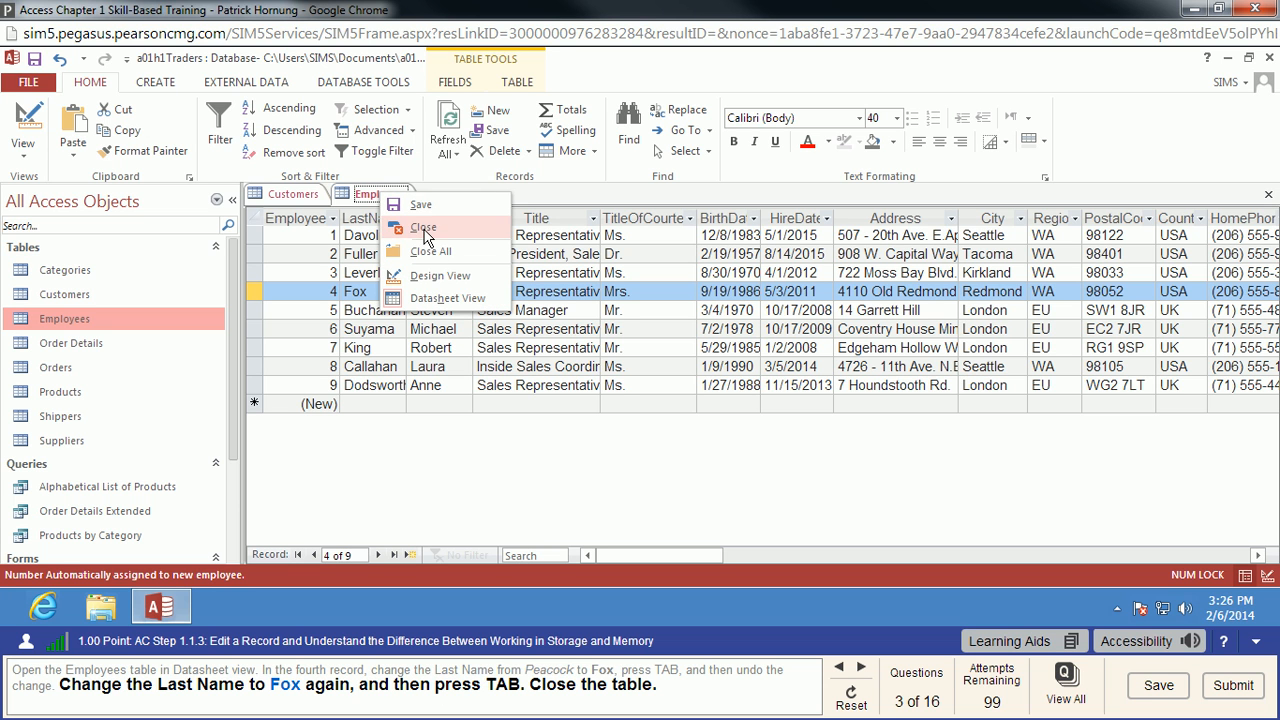
{"action": "left_click", "coordinate": [424, 230]}
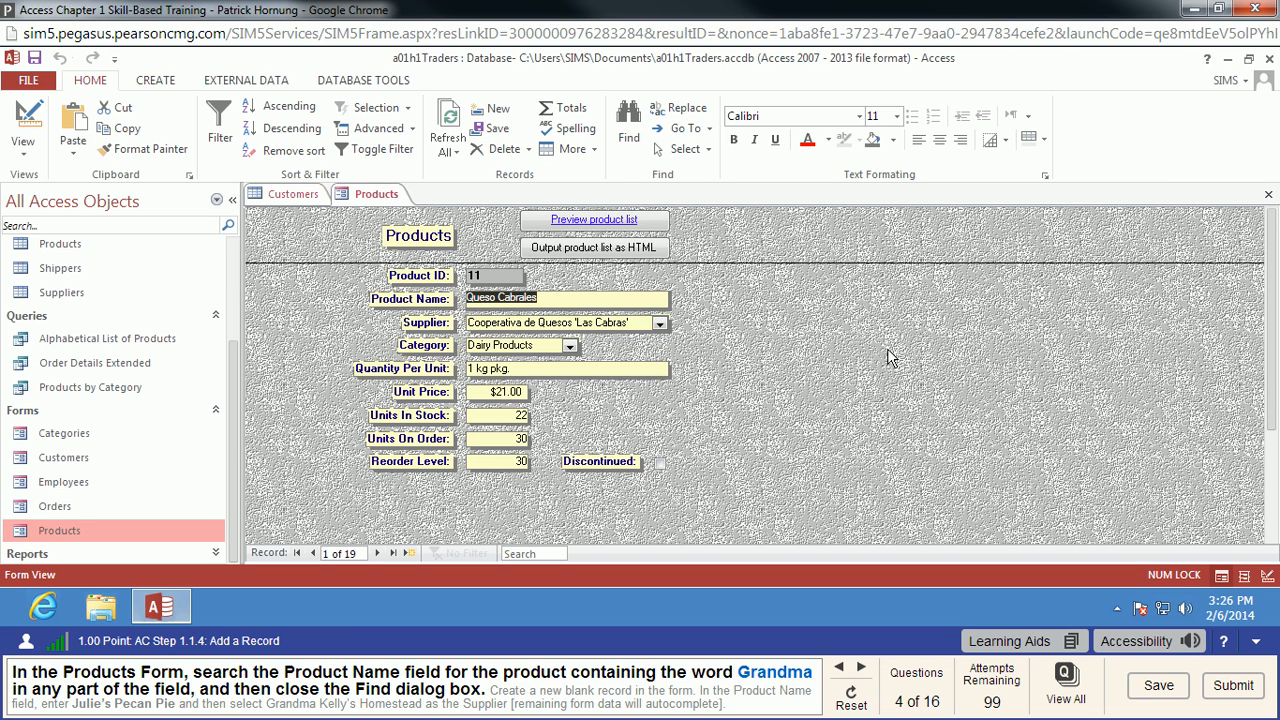
Search the records of the Products form for the word "Grandma".
{"action": "left_click", "coordinate": [233, 358]}
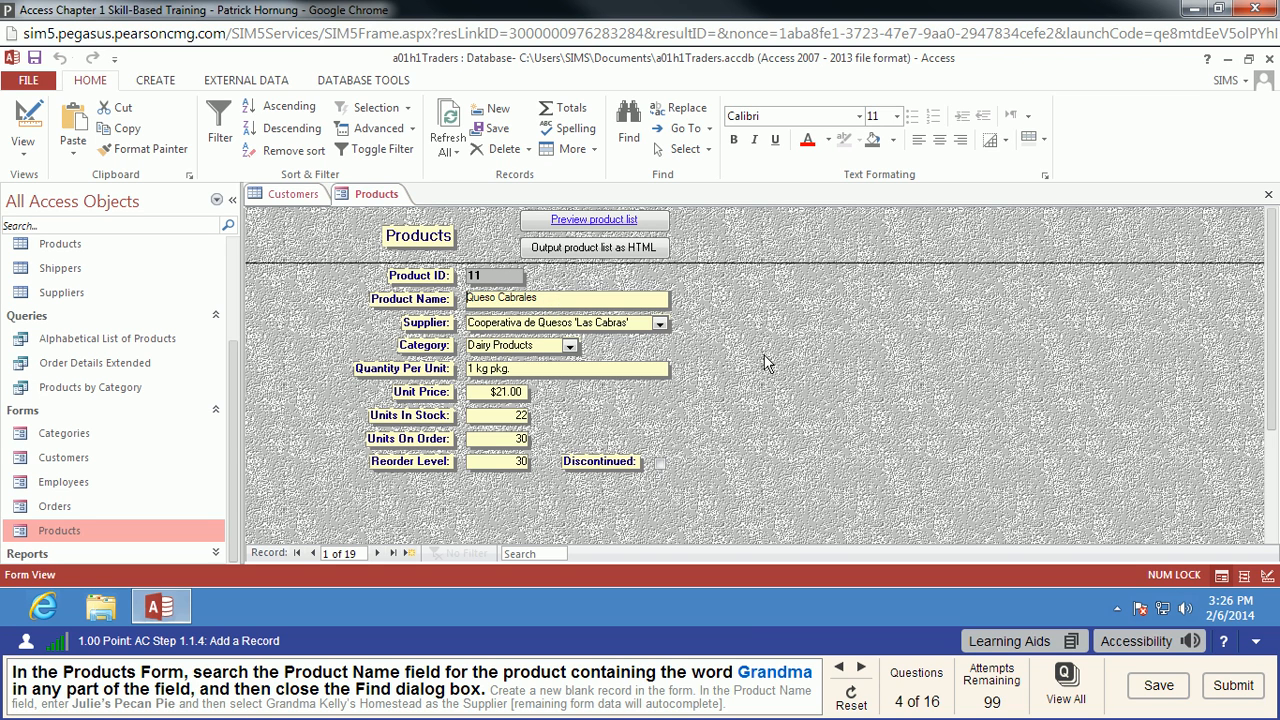
{"action": "left_click", "coordinate": [544, 556]}
{"action": "type", "text": "Grandma"}
{"action": "key", "text": "Return"}
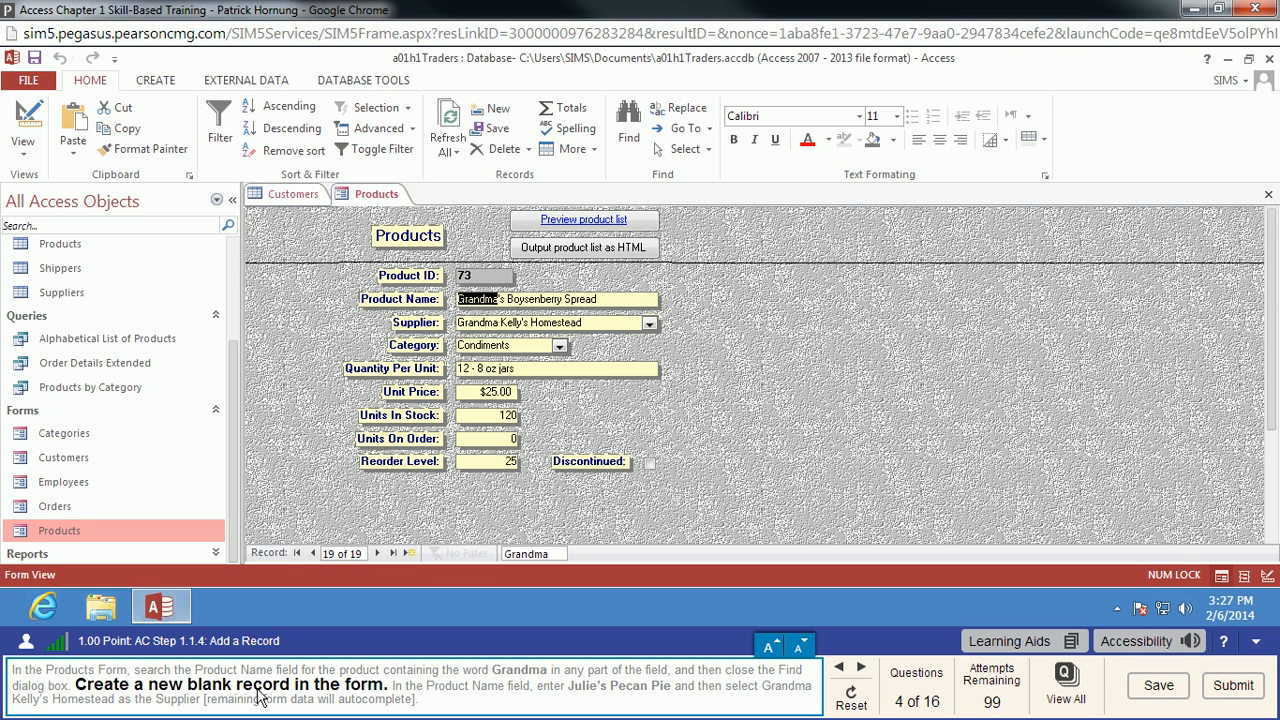
Add a new record in the Products form with product name "Julie's Pecan Pie" and supplier Grandma Kelly's Homestead.
{"action": "left_click", "coordinate": [413, 557]}
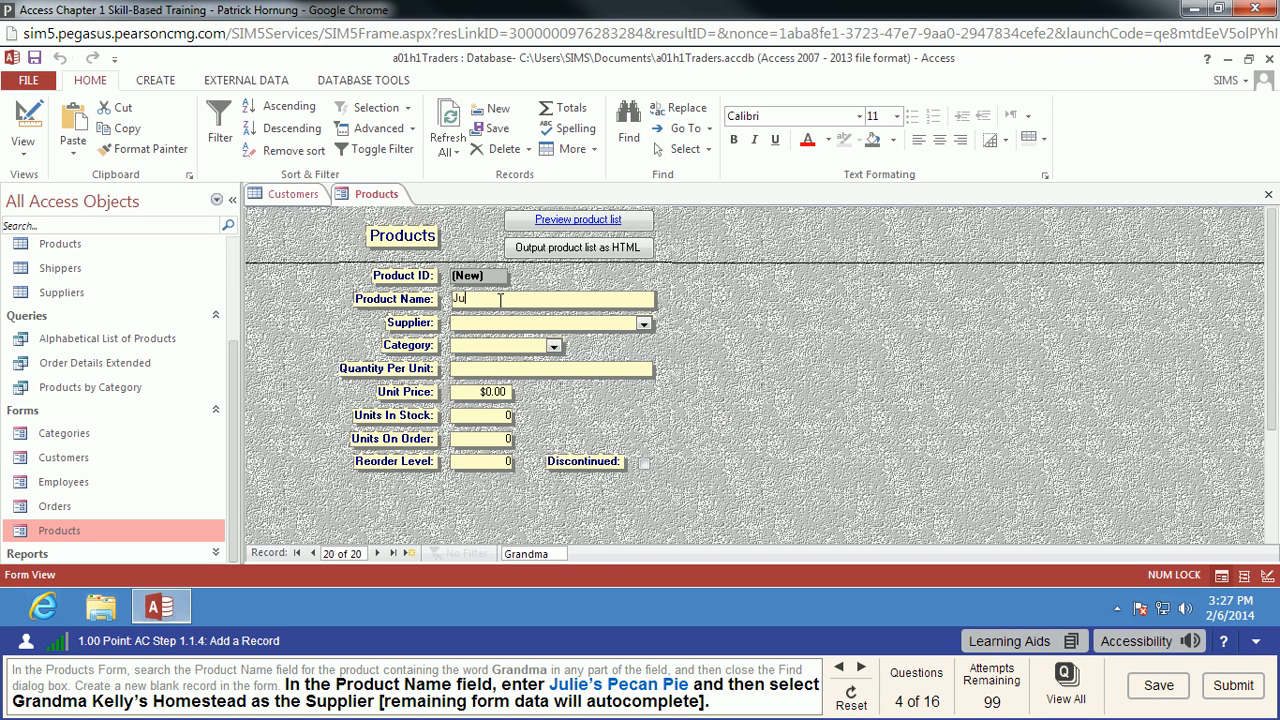
{"action": "type", "text": "Julie's Pecan Pie"}
{"action": "left_click", "coordinate": [645, 326]}
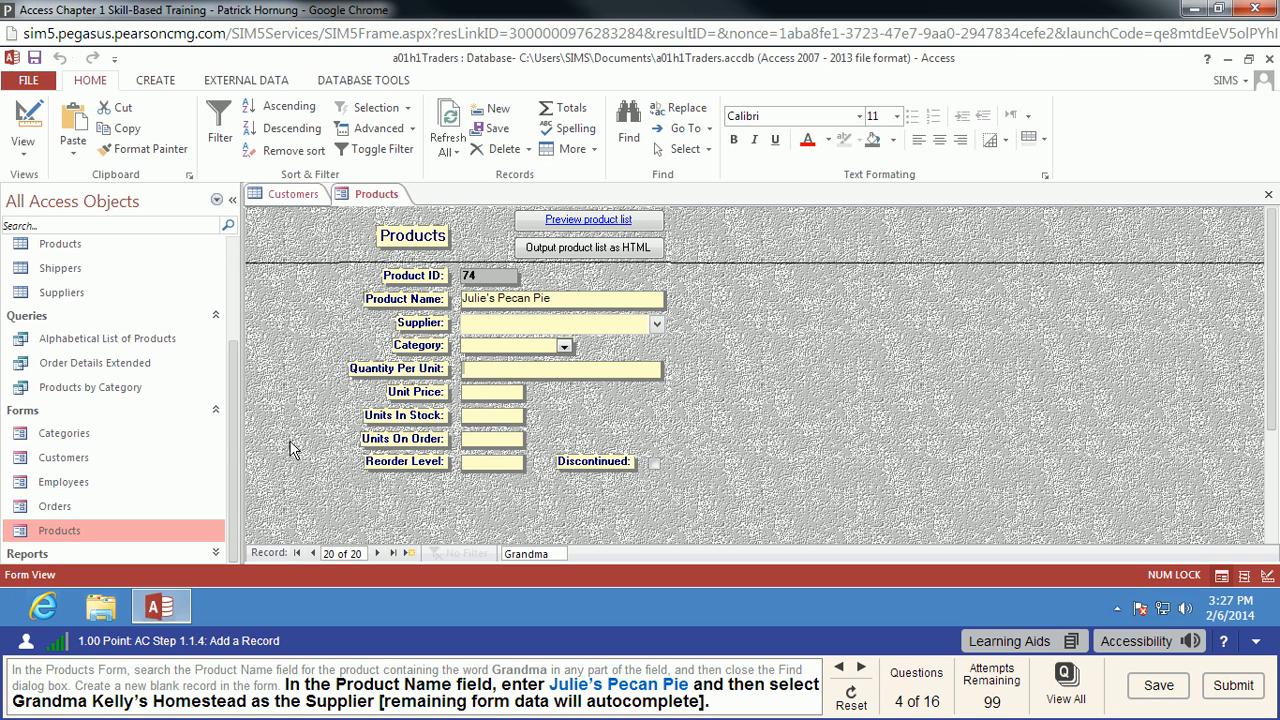
{"action": "left_click", "coordinate": [657, 327]}
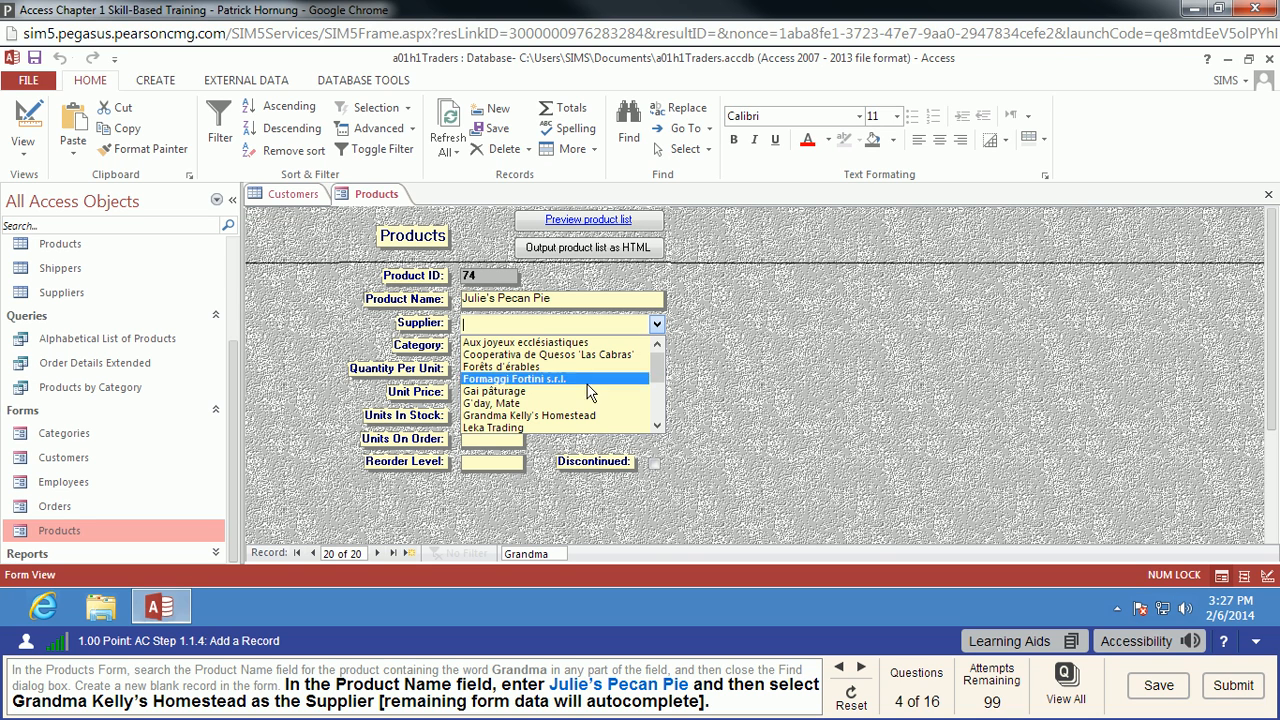
{"action": "left_click", "coordinate": [555, 416]}
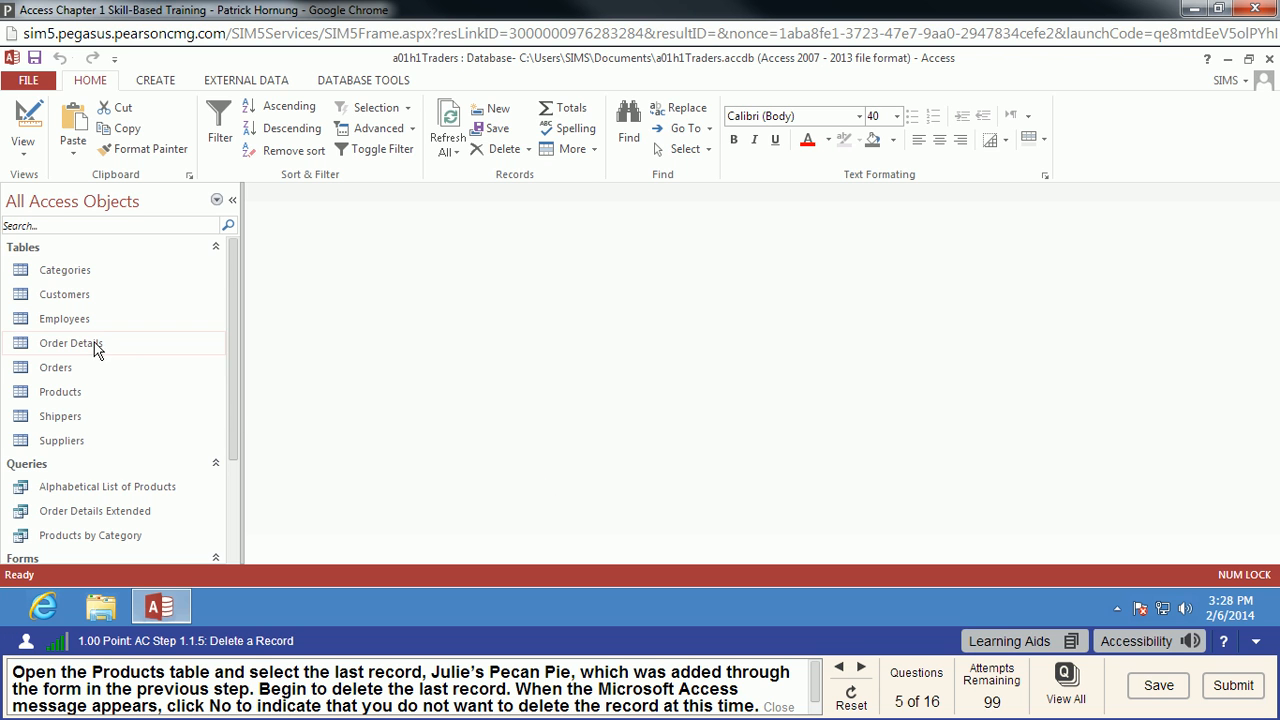
Open the Products table and go to the last record, Julie's Pecan Pie.
{"action": "double_click", "coordinate": [74, 393]}
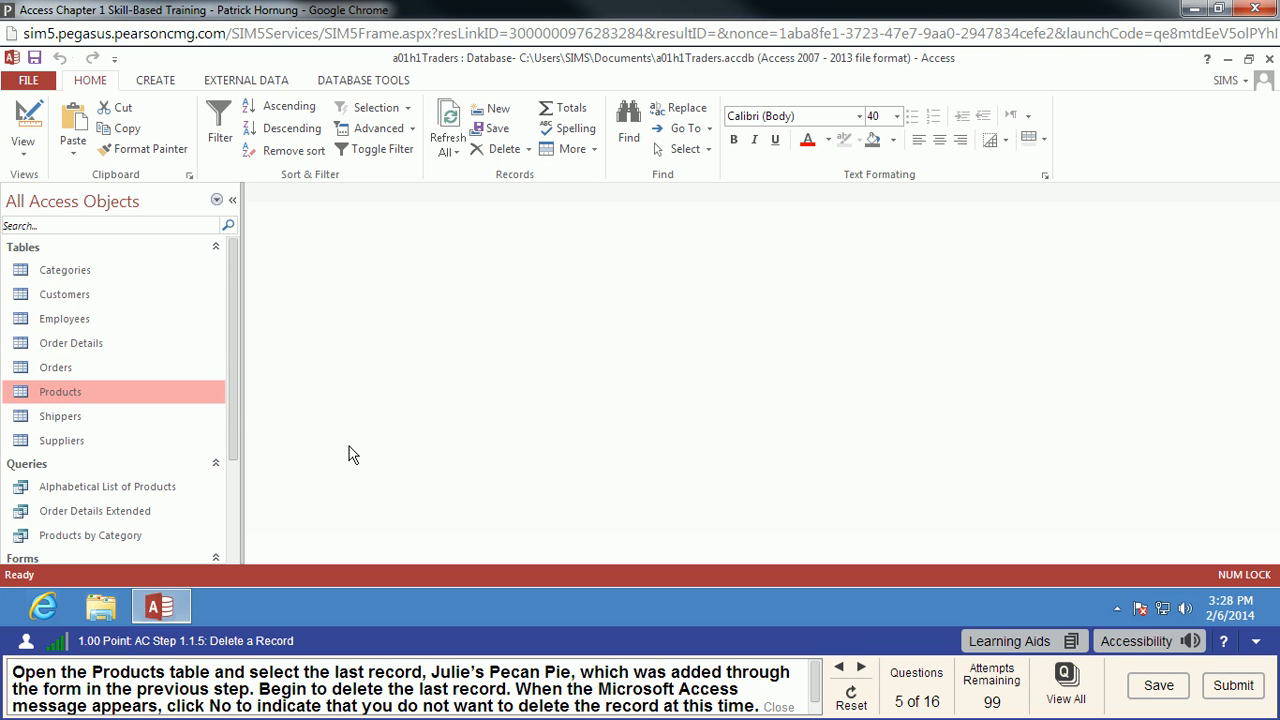
{"action": "scroll", "coordinate": [416, 480], "scroll_direction": "down", "scroll_amount": 4}
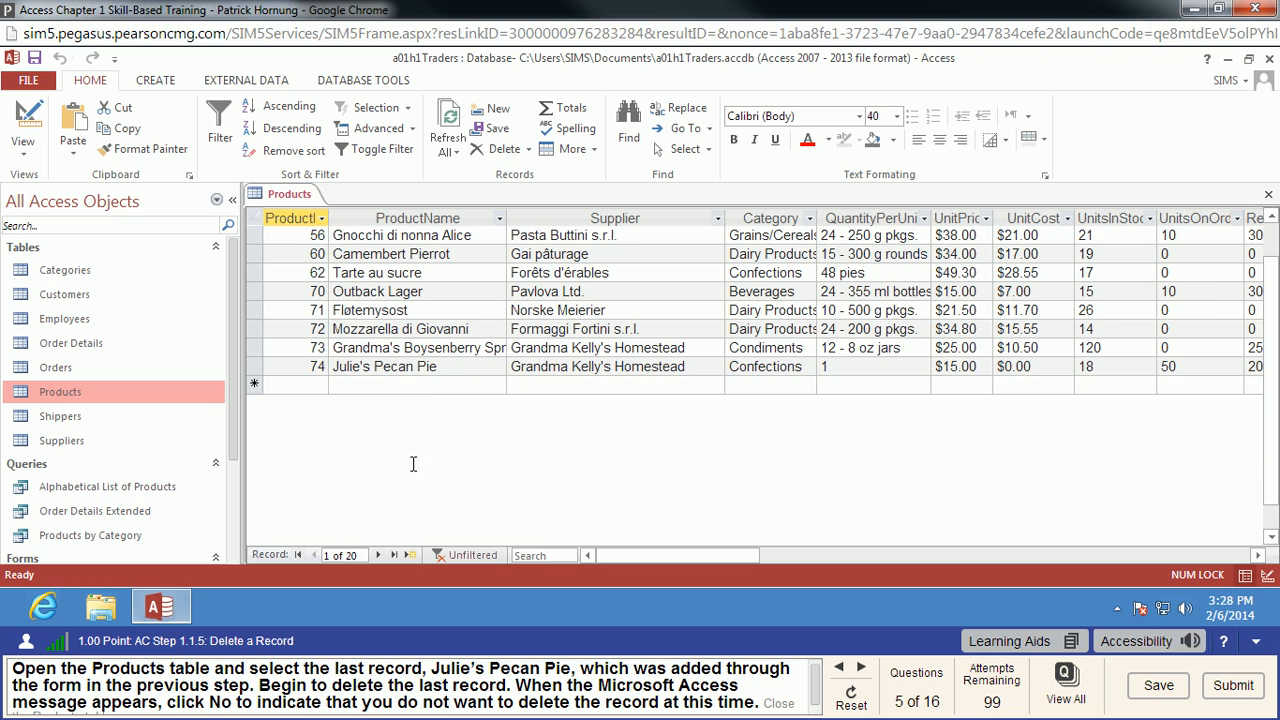
{"action": "left_click", "coordinate": [457, 370]}
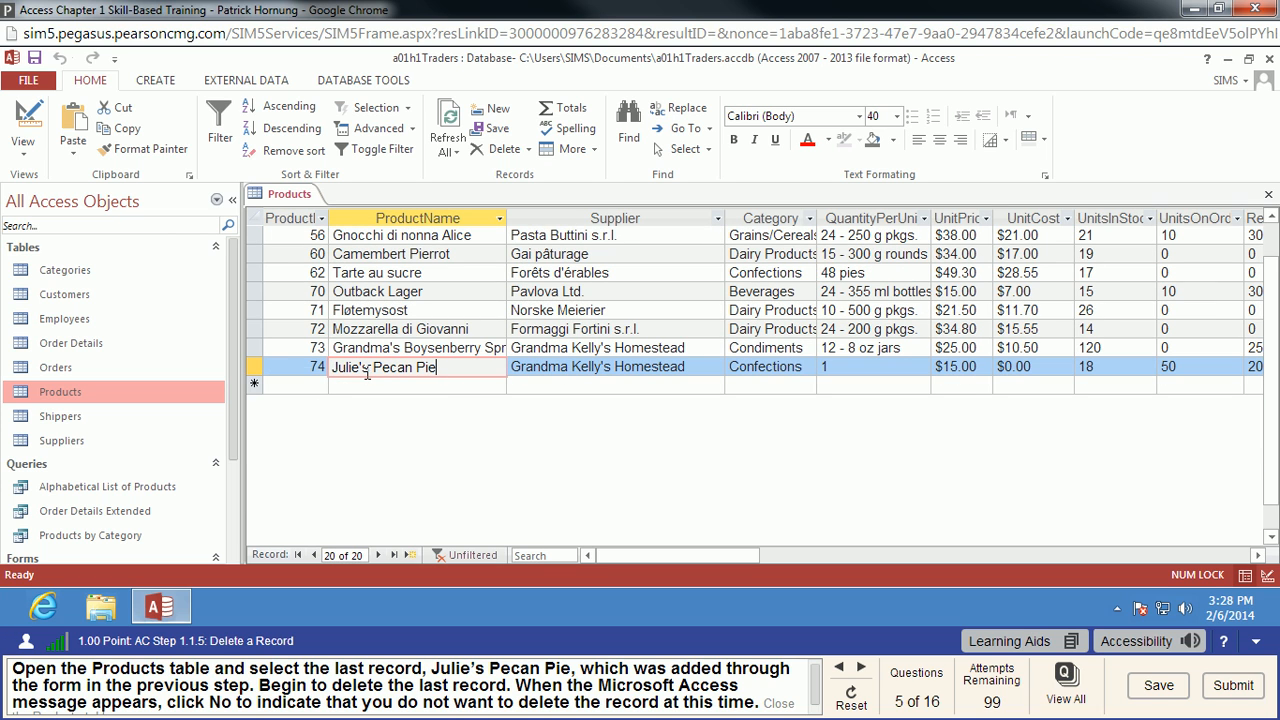
Begin deleting the entire Julie's Pecan Pie record from the Products table, but decline the deletion when asked.
{"action": "left_click", "coordinate": [255, 368]}
{"action": "right_click", "coordinate": [255, 370]}
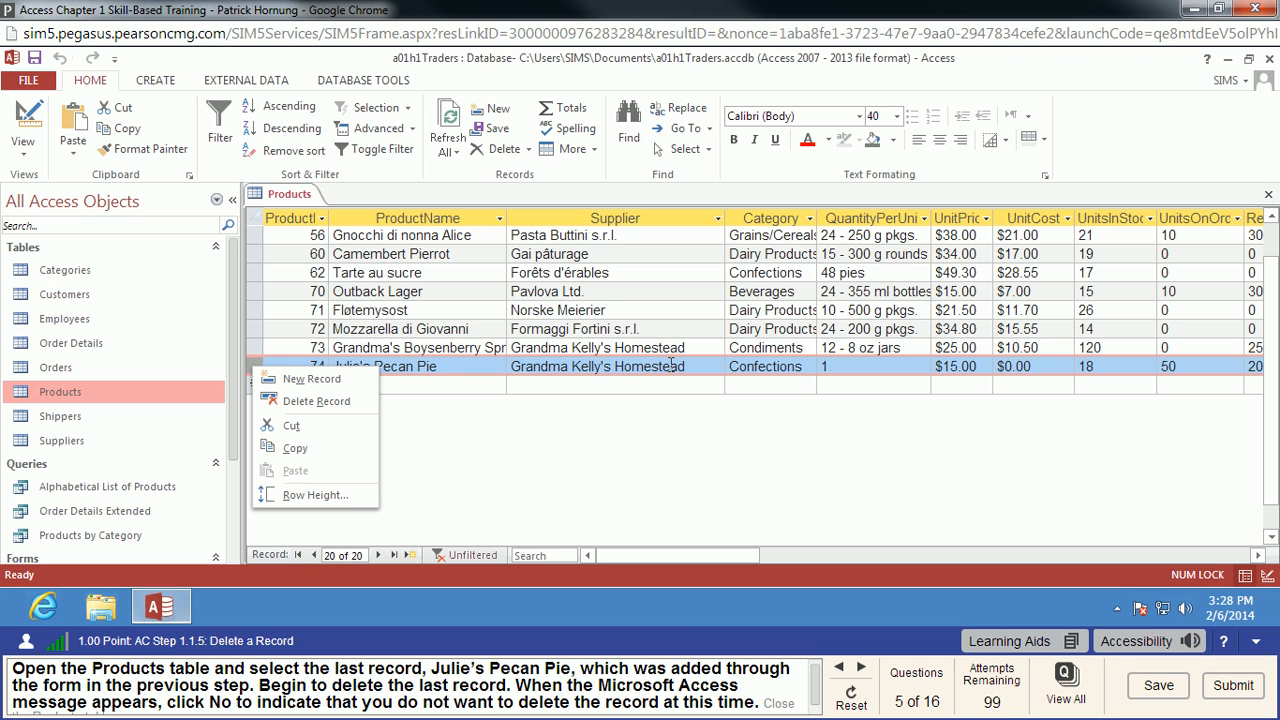
{"action": "left_click", "coordinate": [300, 402]}
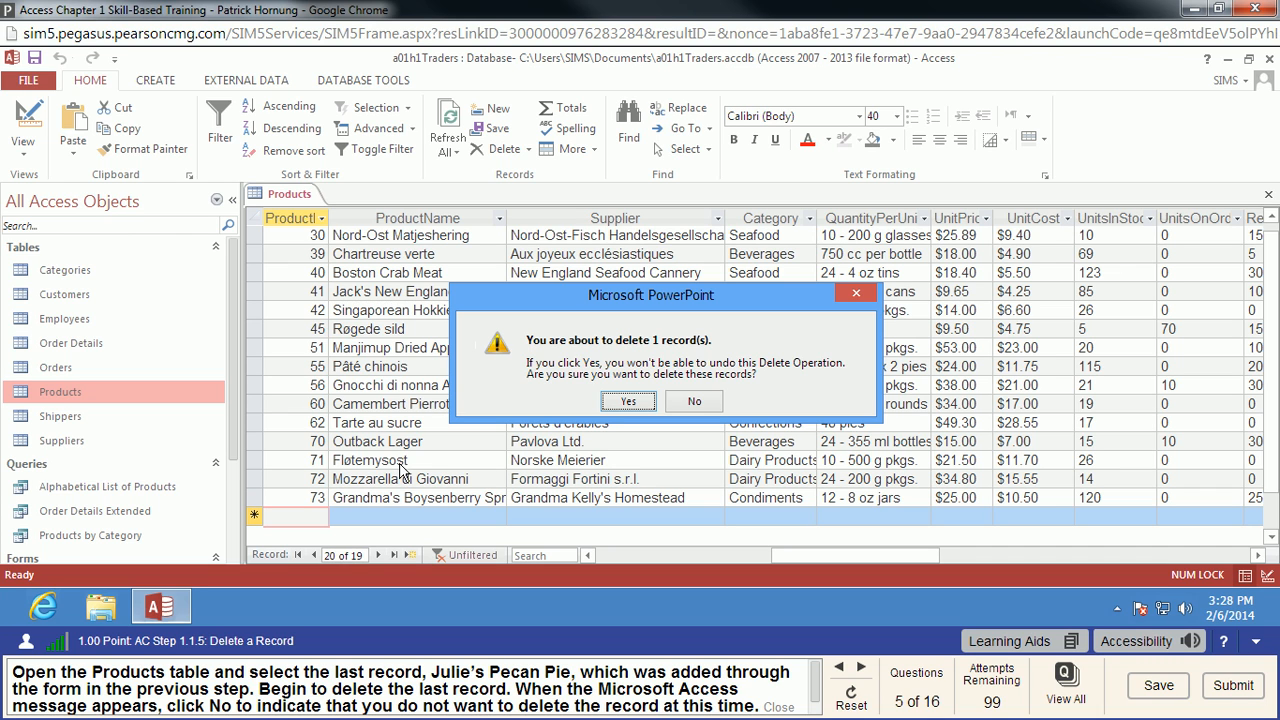
{"action": "left_click", "coordinate": [694, 402]}
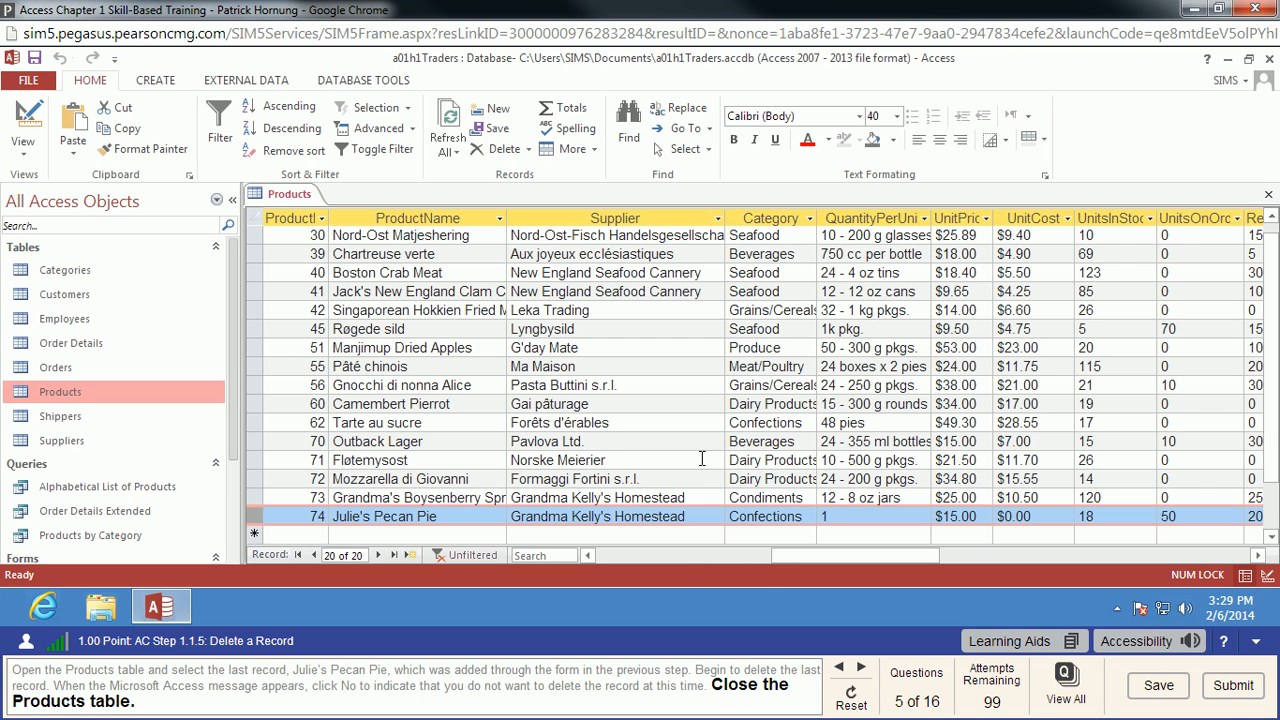
Close the Products table.
{"action": "right_click", "coordinate": [289, 197]}
{"action": "left_click", "coordinate": [325, 232]}
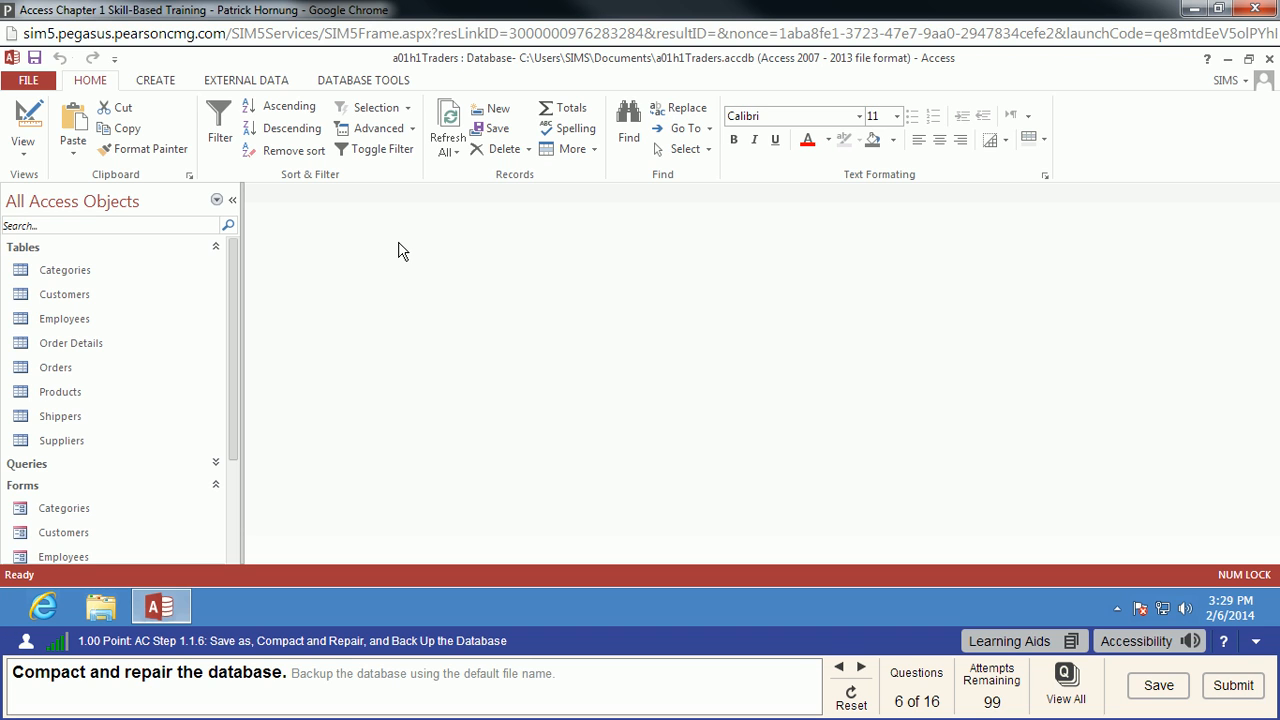
Compact and repair the a01h1Traders database.
{"action": "left_click", "coordinate": [337, 80]}
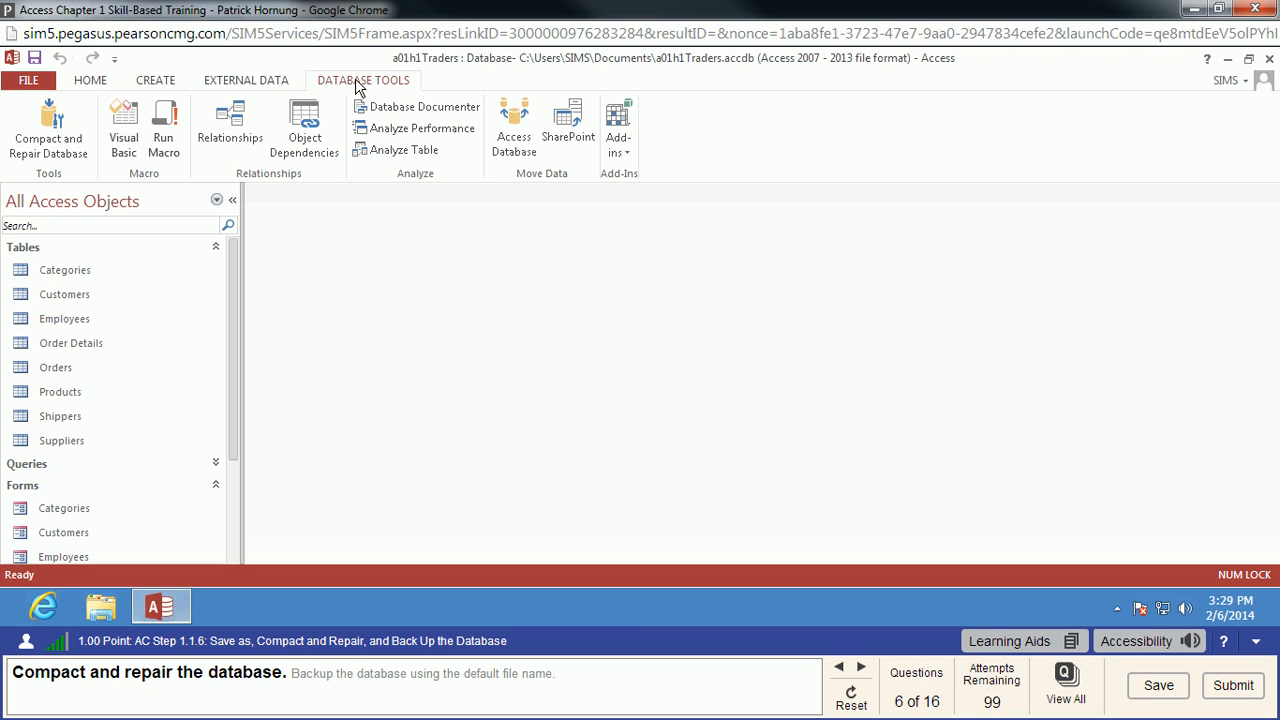
{"action": "left_click", "coordinate": [44, 139]}
{"action": "left_click", "coordinate": [24, 84]}
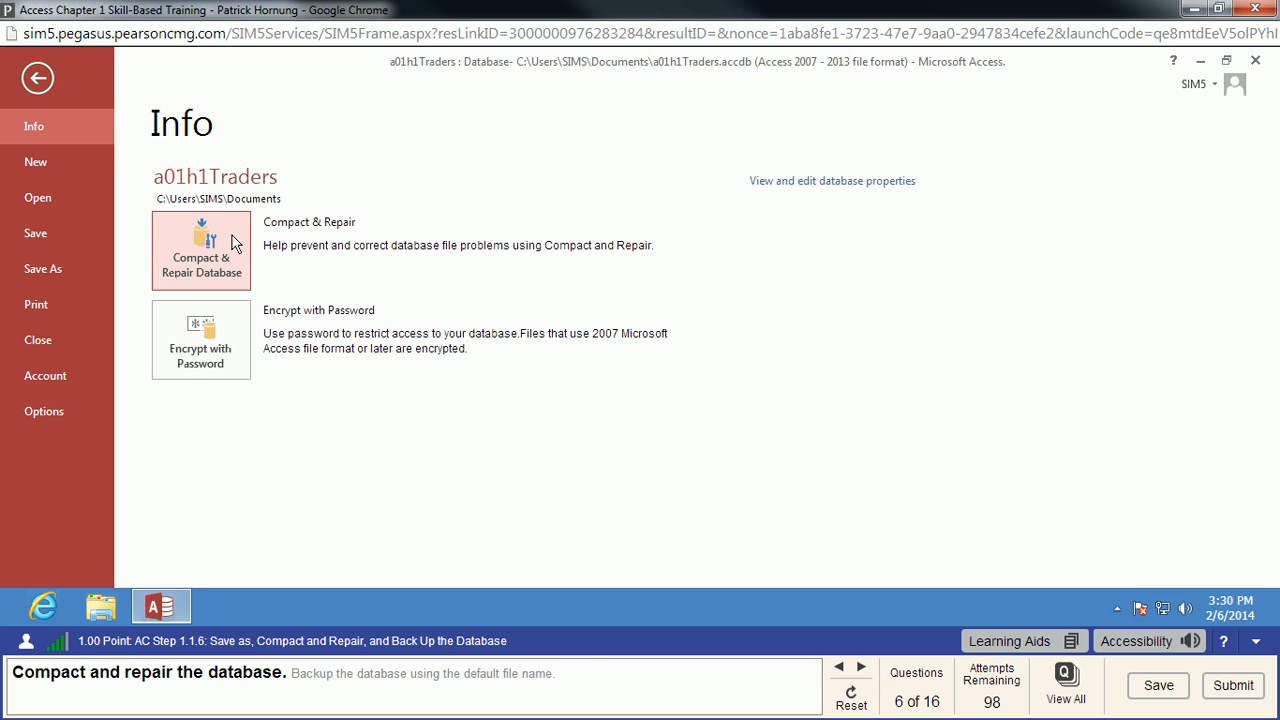
{"action": "left_click", "coordinate": [232, 244]}
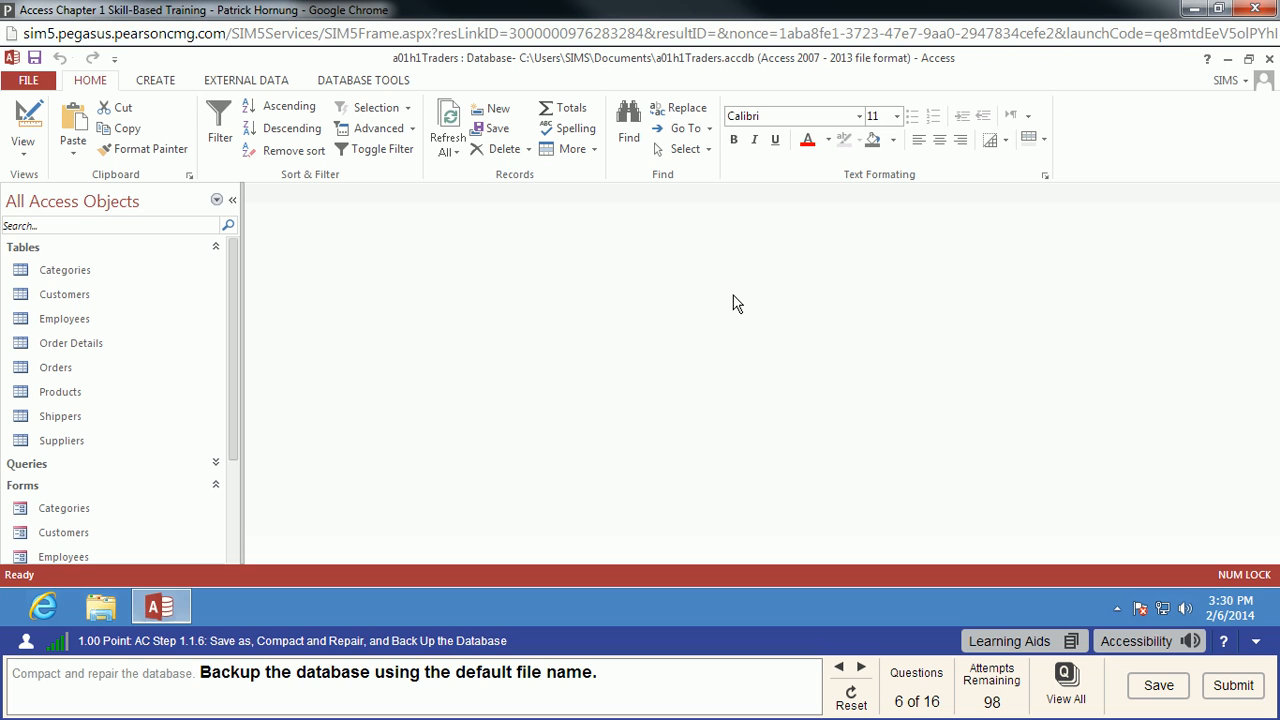
Back up the database to the Documents folder under the default file name a01h1Traders_Backup.
{"action": "left_click", "coordinate": [27, 82]}
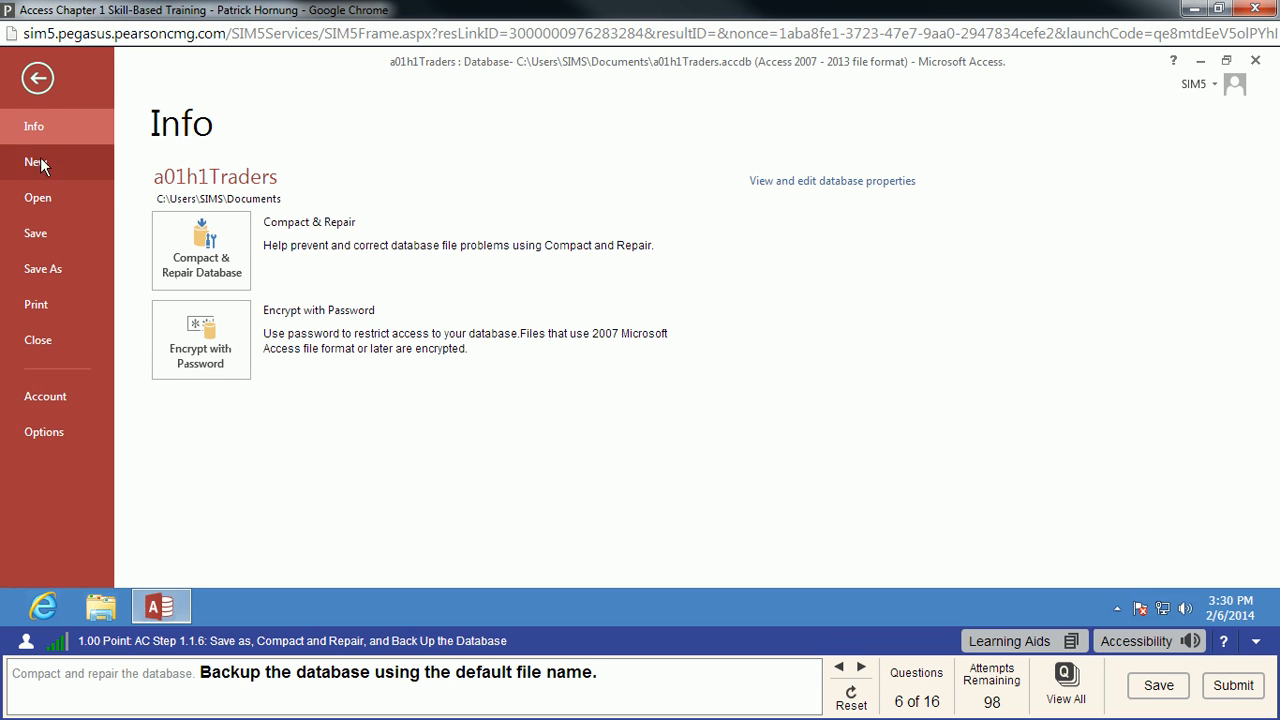
{"action": "left_click", "coordinate": [53, 268]}
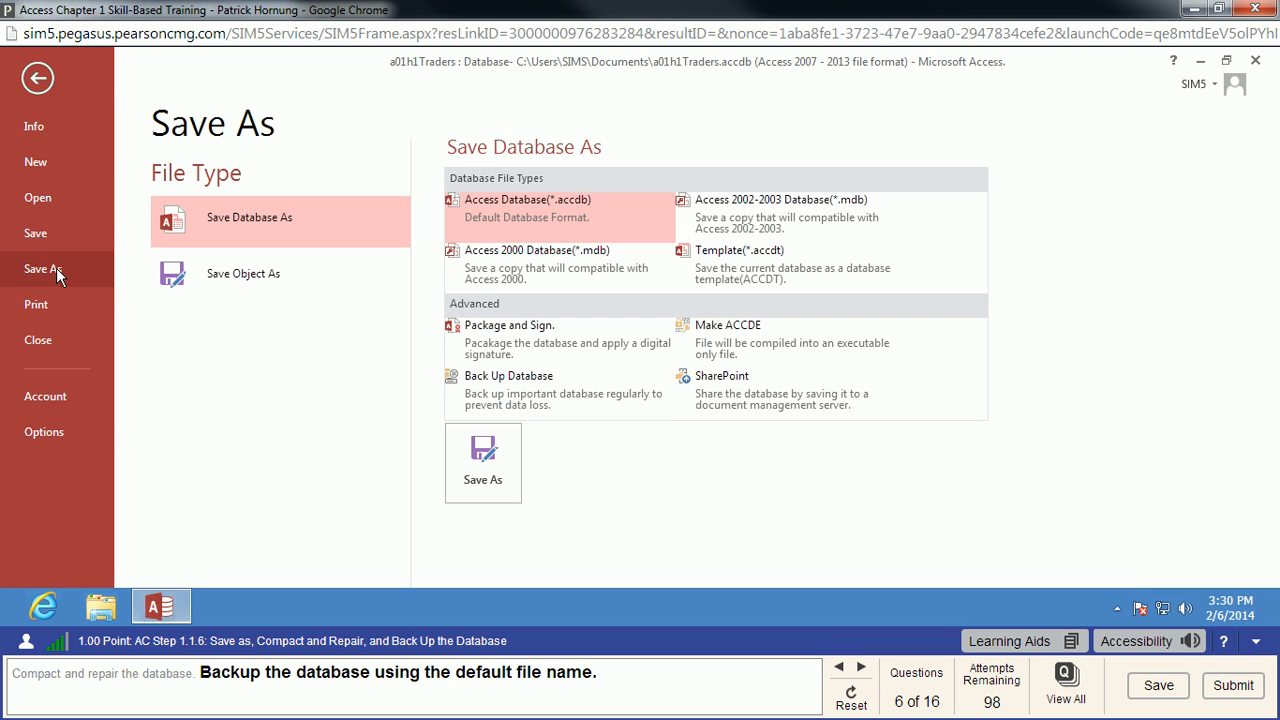
{"action": "double_click", "coordinate": [540, 400]}
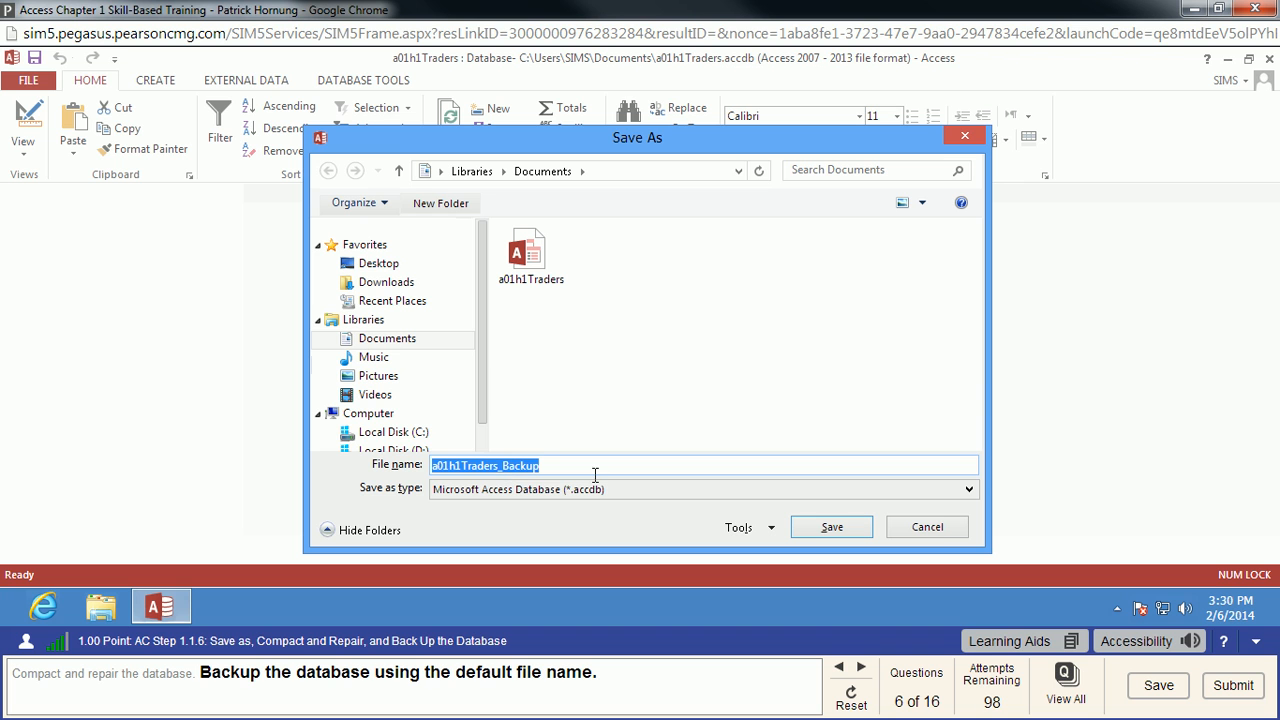
{"action": "left_click", "coordinate": [817, 538]}
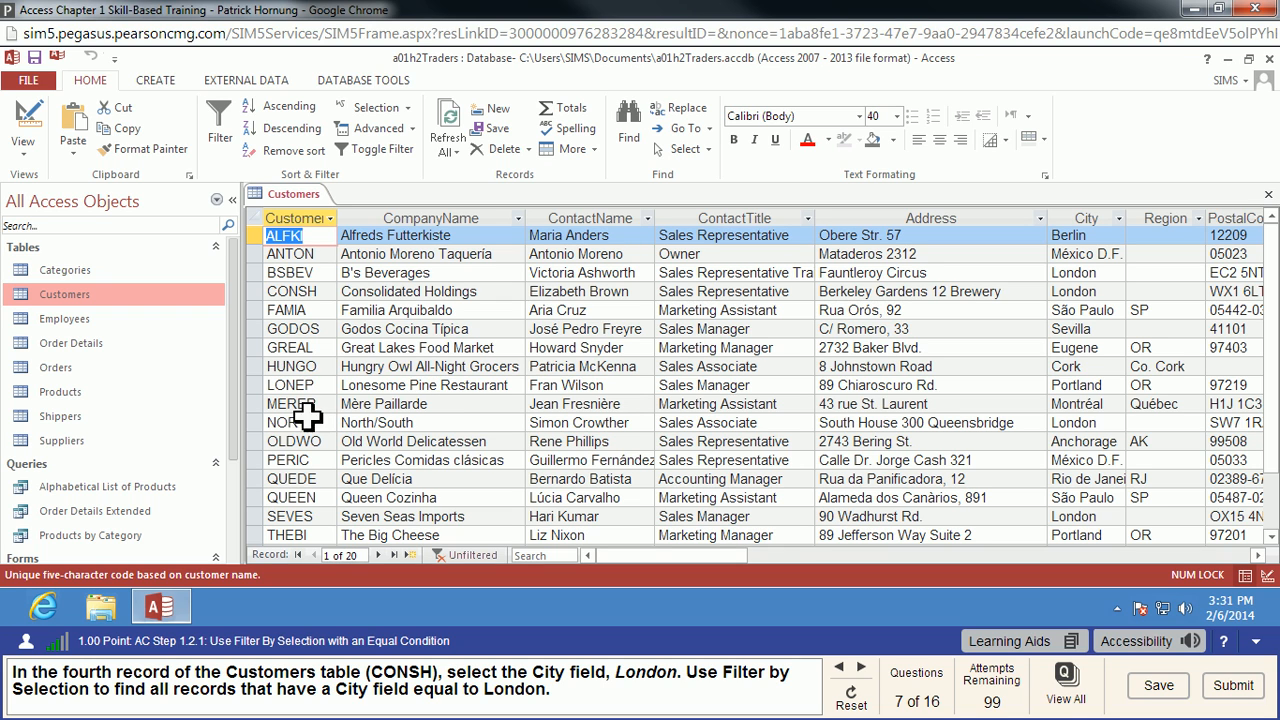
Filter the Customers table by selection from the CONSH record so that City equals London.
{"action": "left_click", "coordinate": [410, 292]}
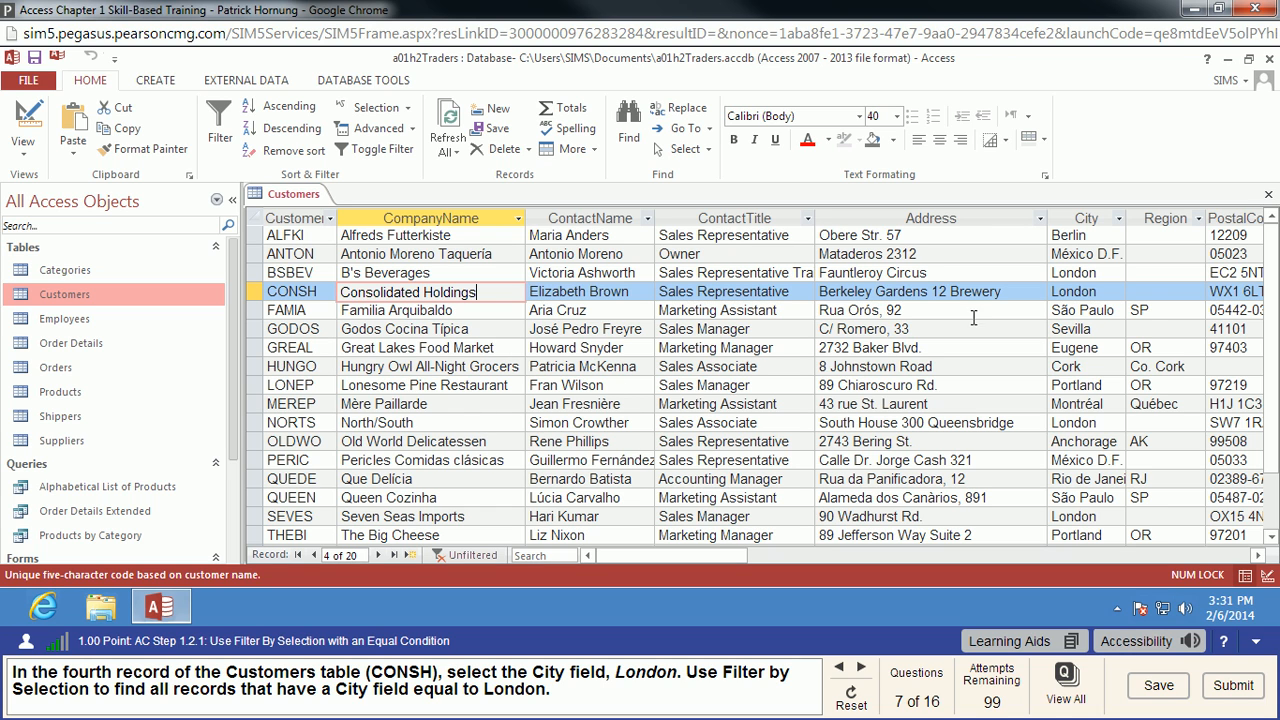
{"action": "left_click", "coordinate": [1104, 291]}
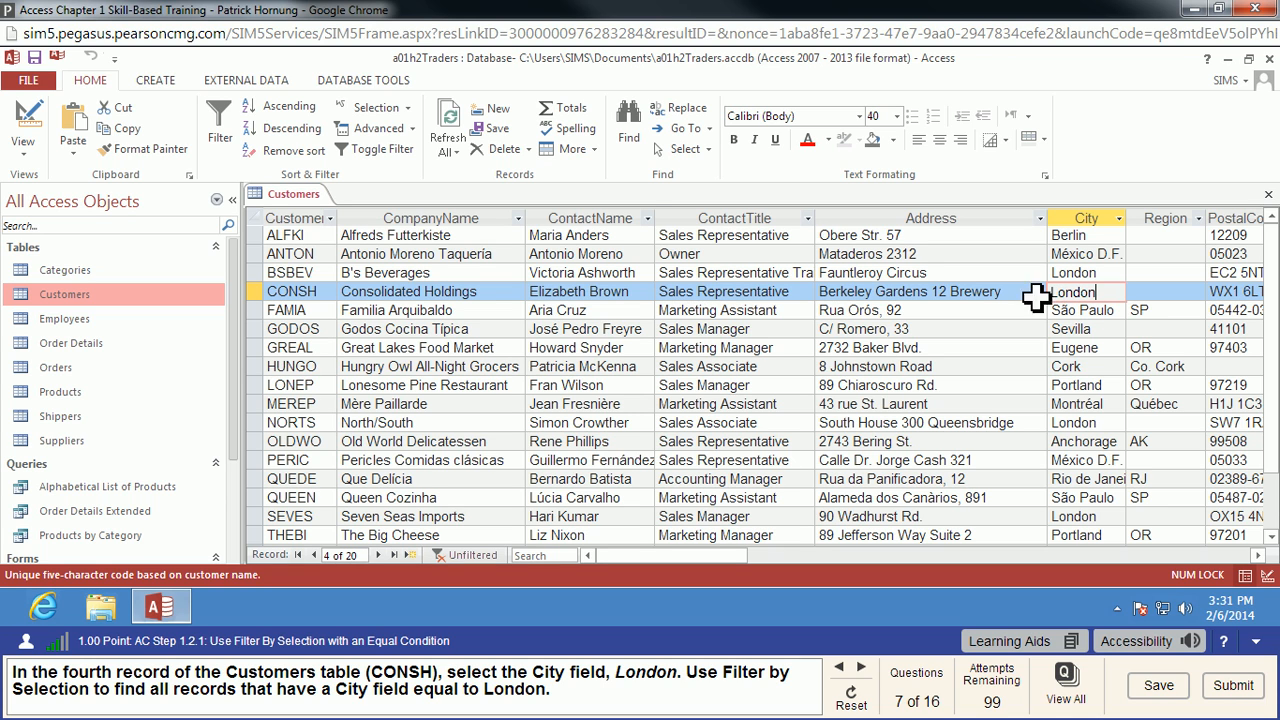
{"action": "left_click", "coordinate": [407, 110]}
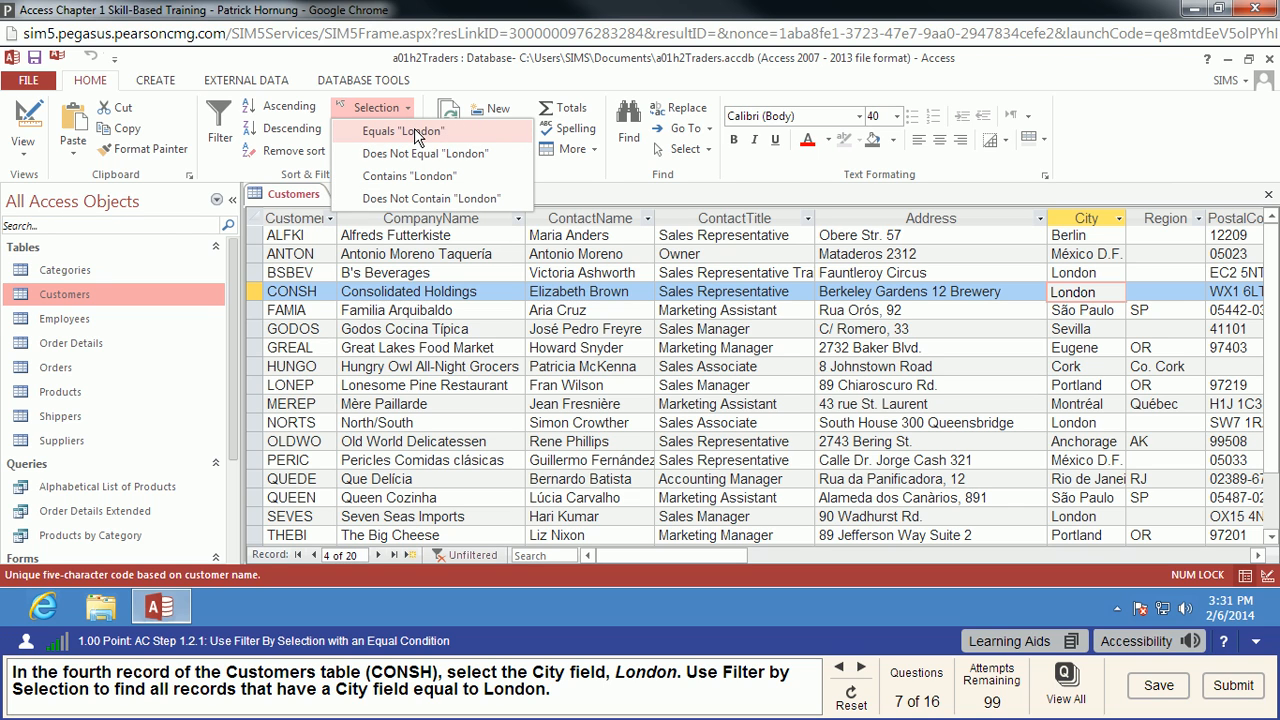
{"action": "left_click", "coordinate": [414, 128]}
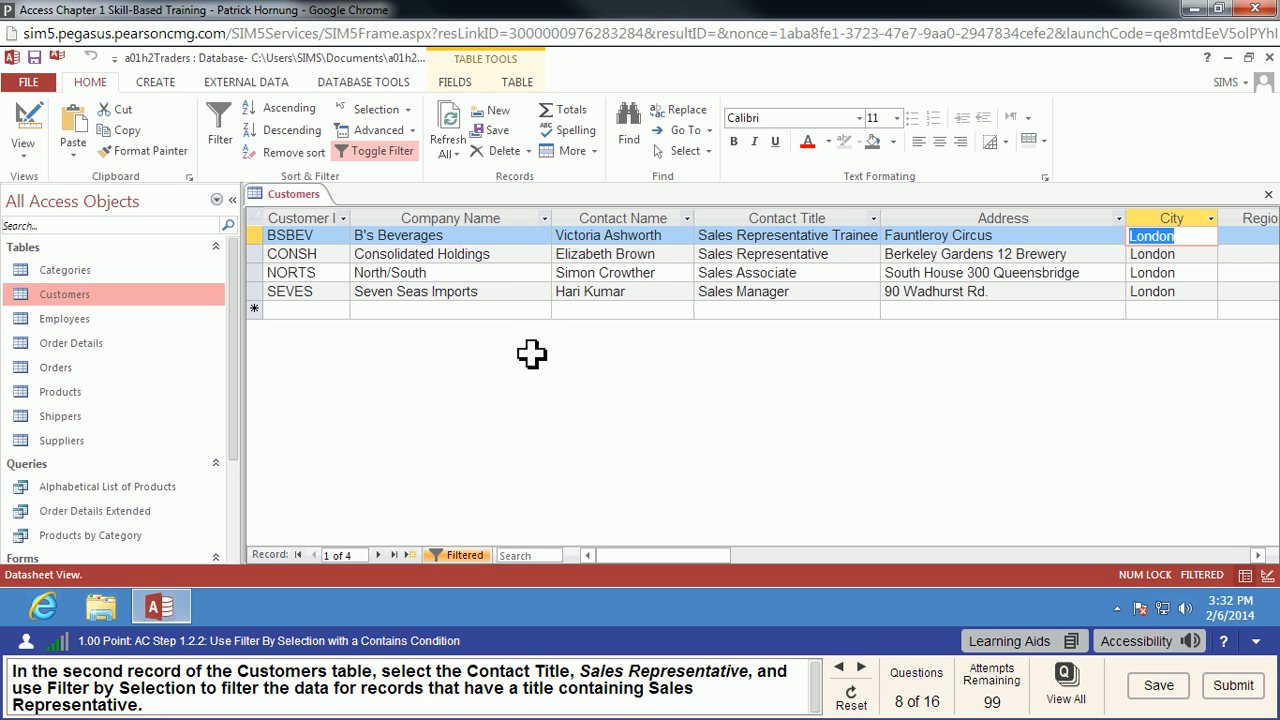
Filter the Customers table by selection from the second record for contact titles containing "Sales Representative".
{"action": "left_click", "coordinate": [846, 257]}
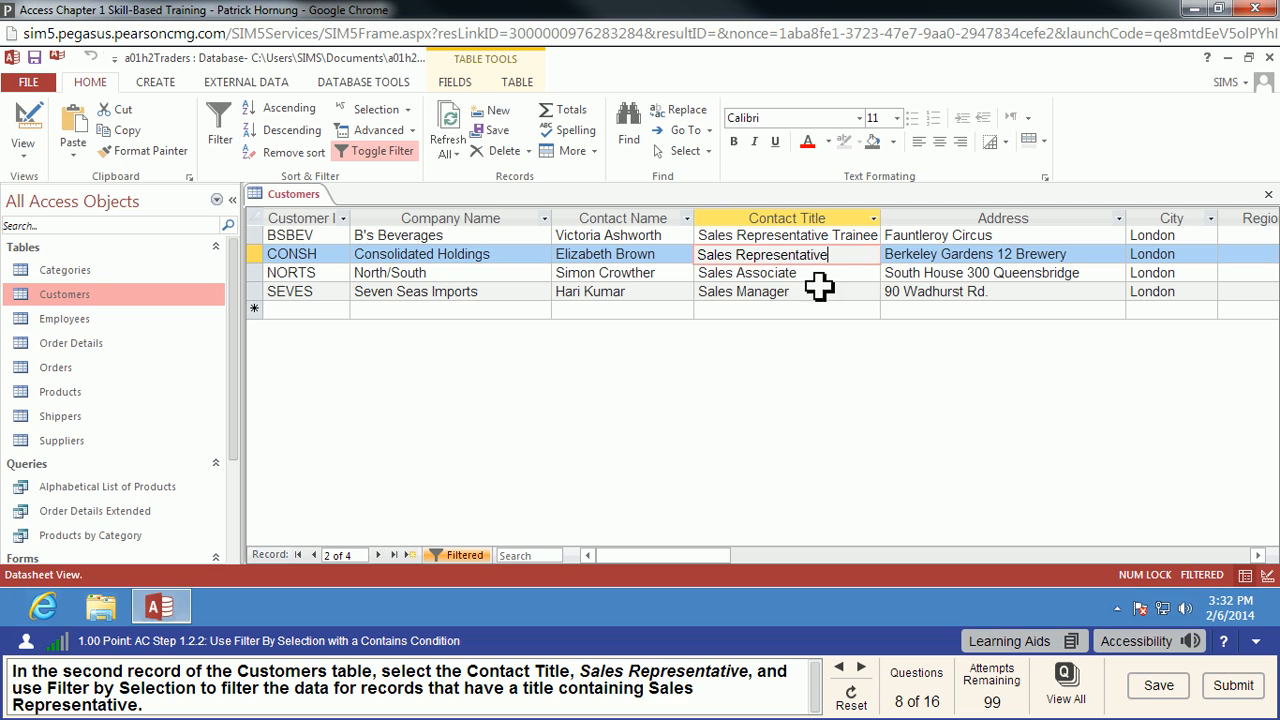
{"action": "left_click", "coordinate": [381, 112]}
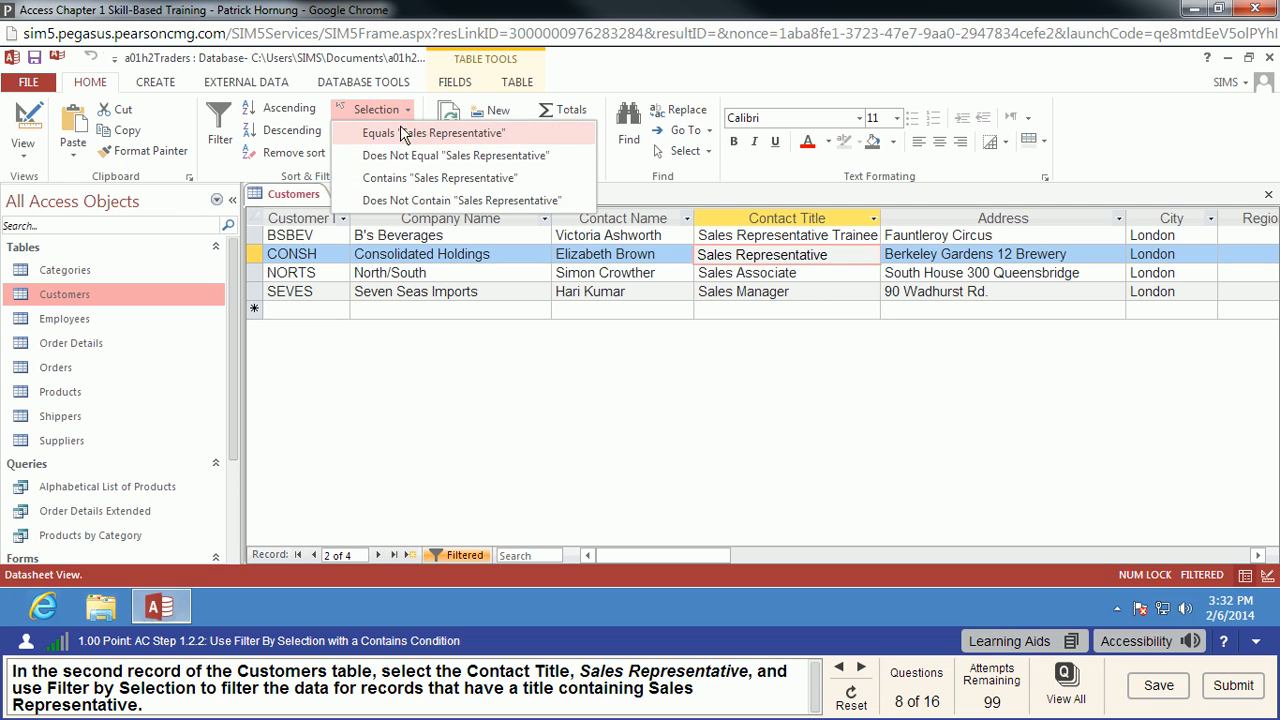
{"action": "left_click", "coordinate": [517, 182]}
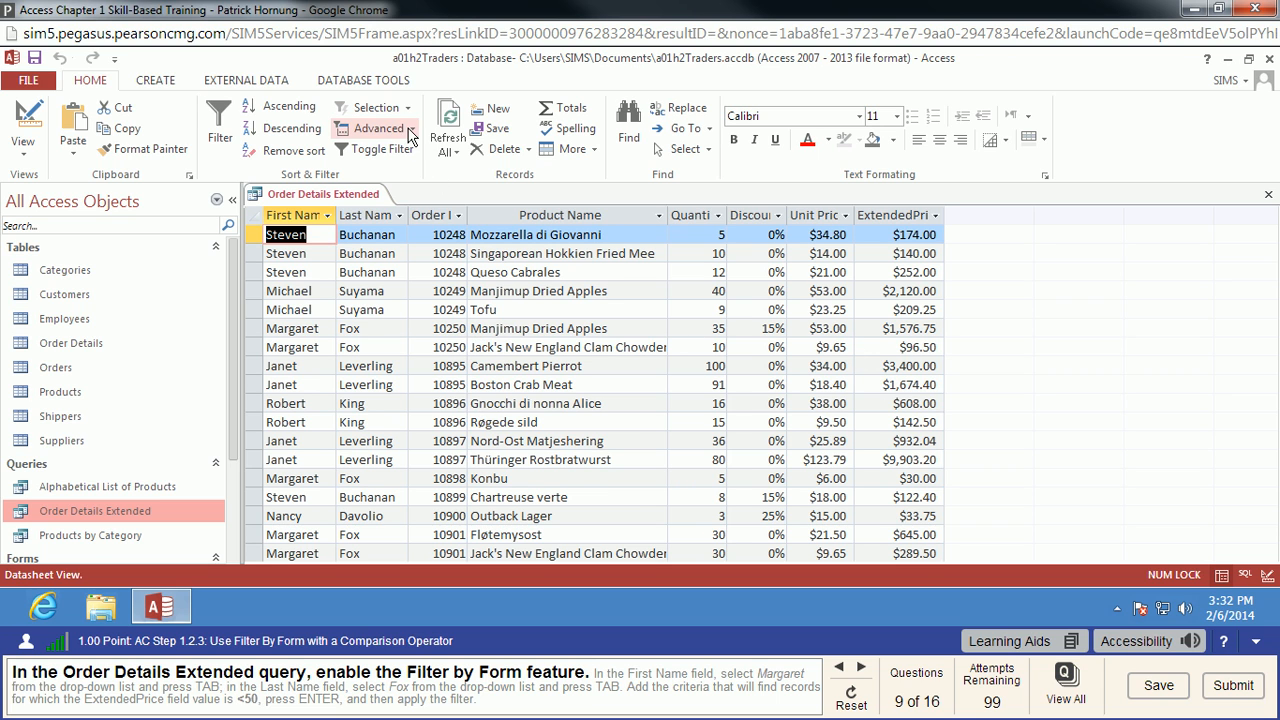
Enable Filter By Form in the Order Details Extended query and set the First Name and Last Name criteria to the requested employee's name.
{"action": "left_click", "coordinate": [405, 128]}
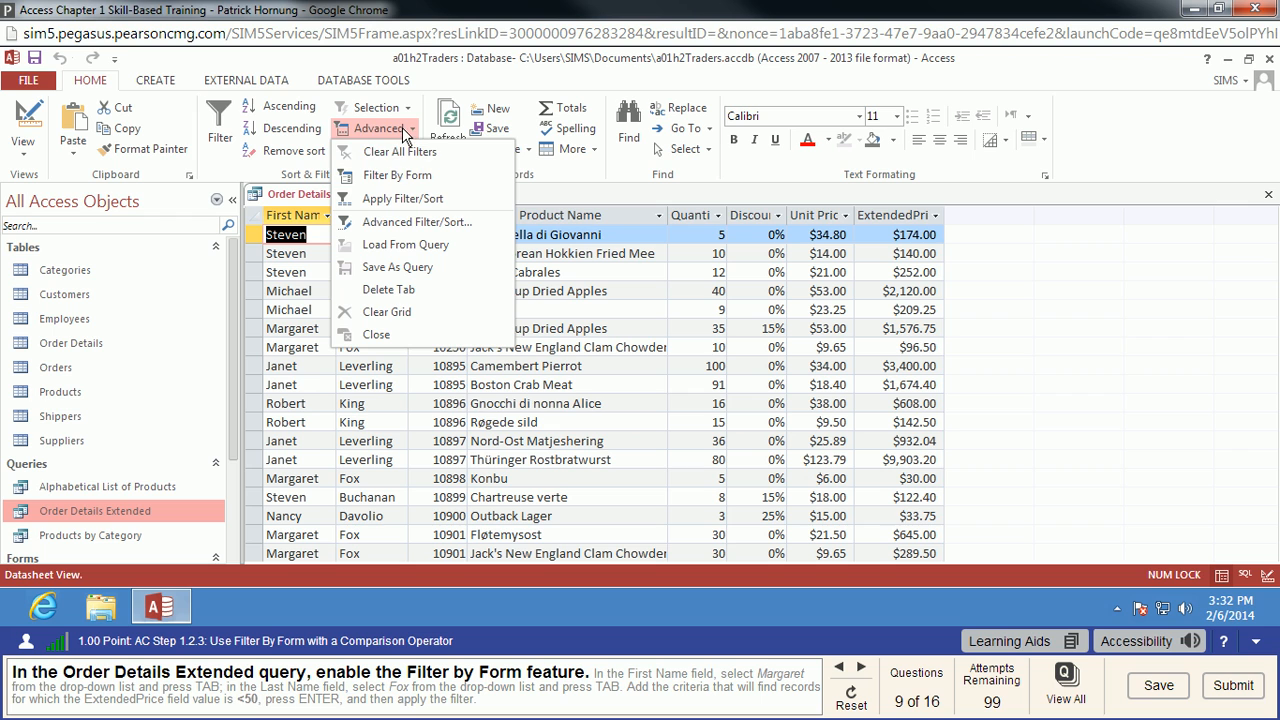
{"action": "left_click", "coordinate": [418, 180]}
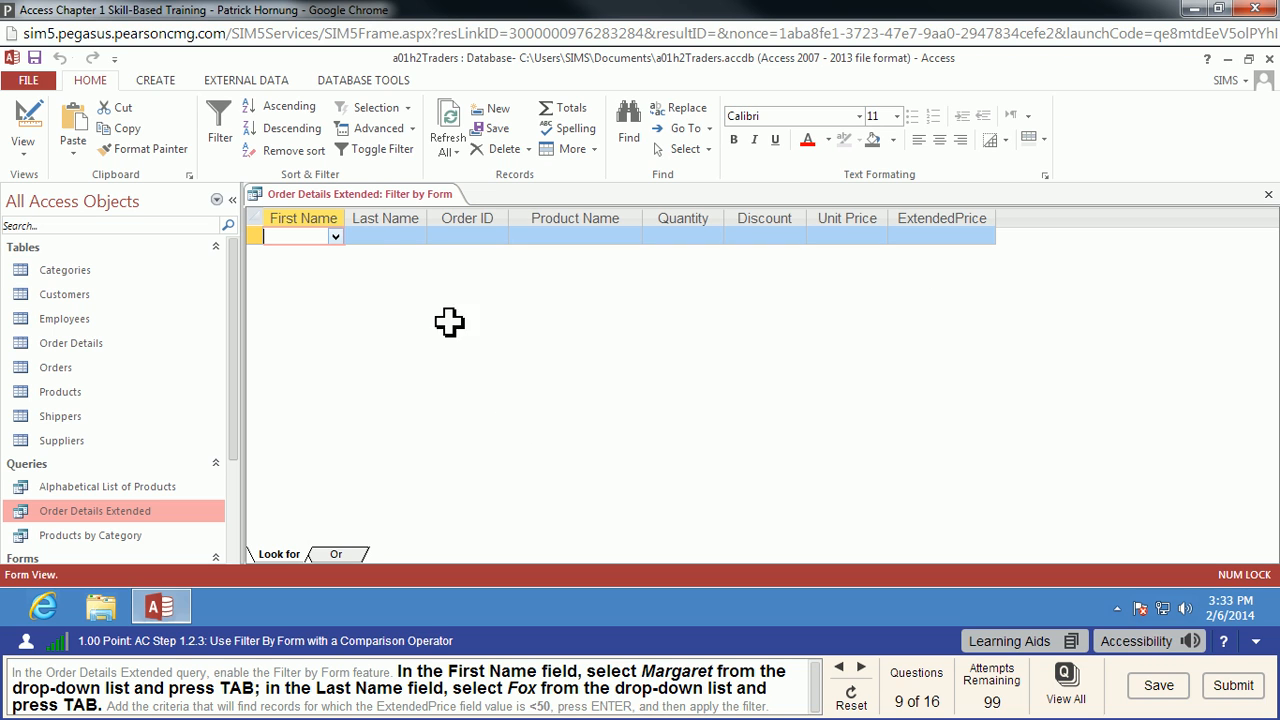
{"action": "left_click", "coordinate": [336, 238]}
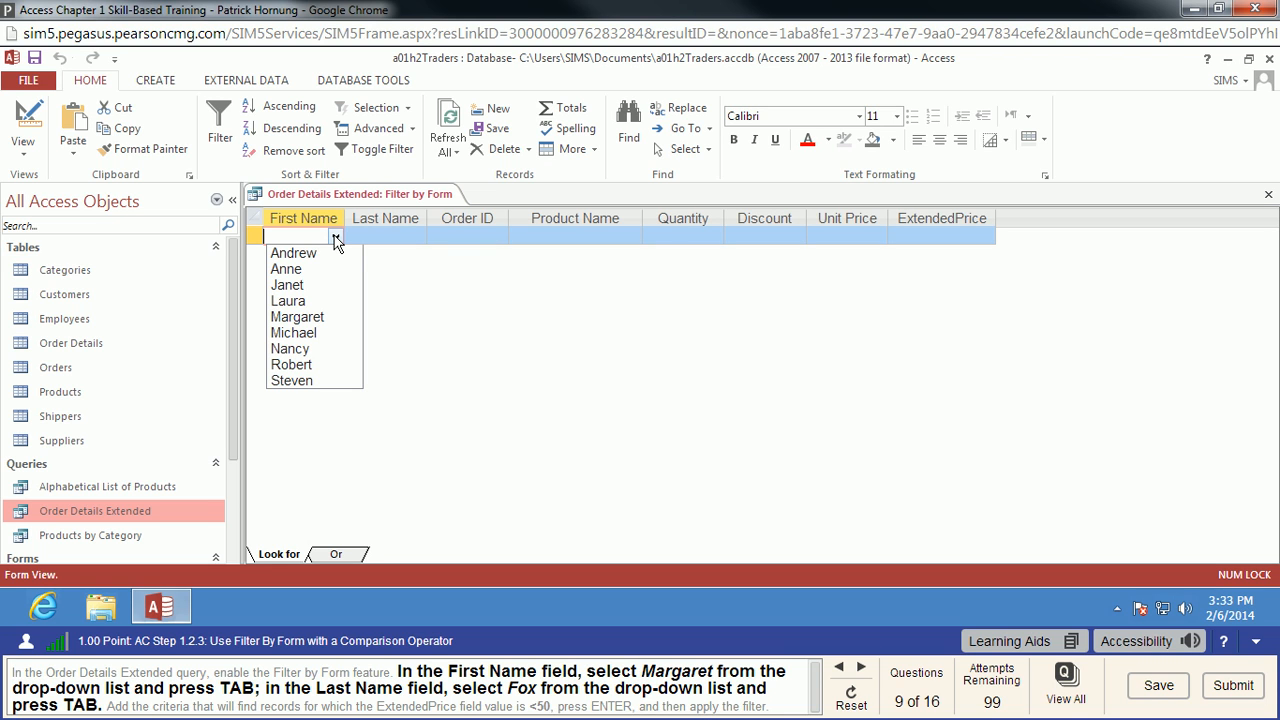
{"action": "left_click", "coordinate": [297, 317]}
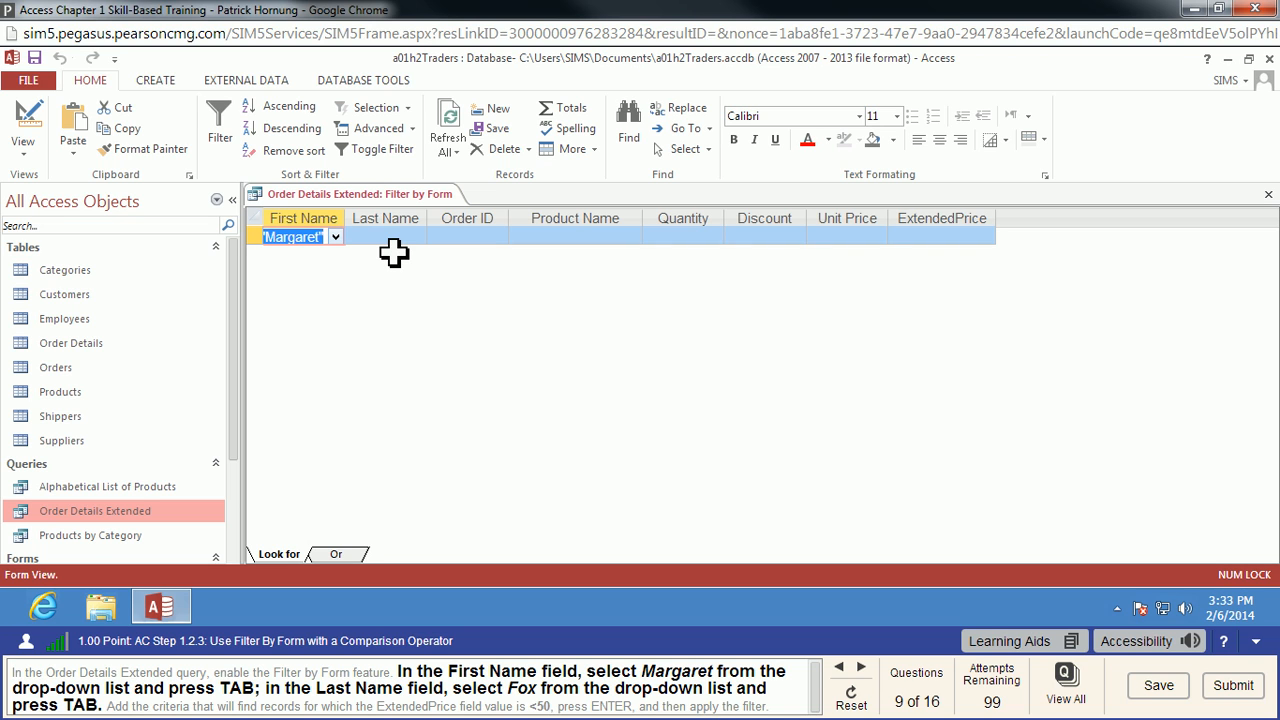
{"action": "key", "text": "Tab"}
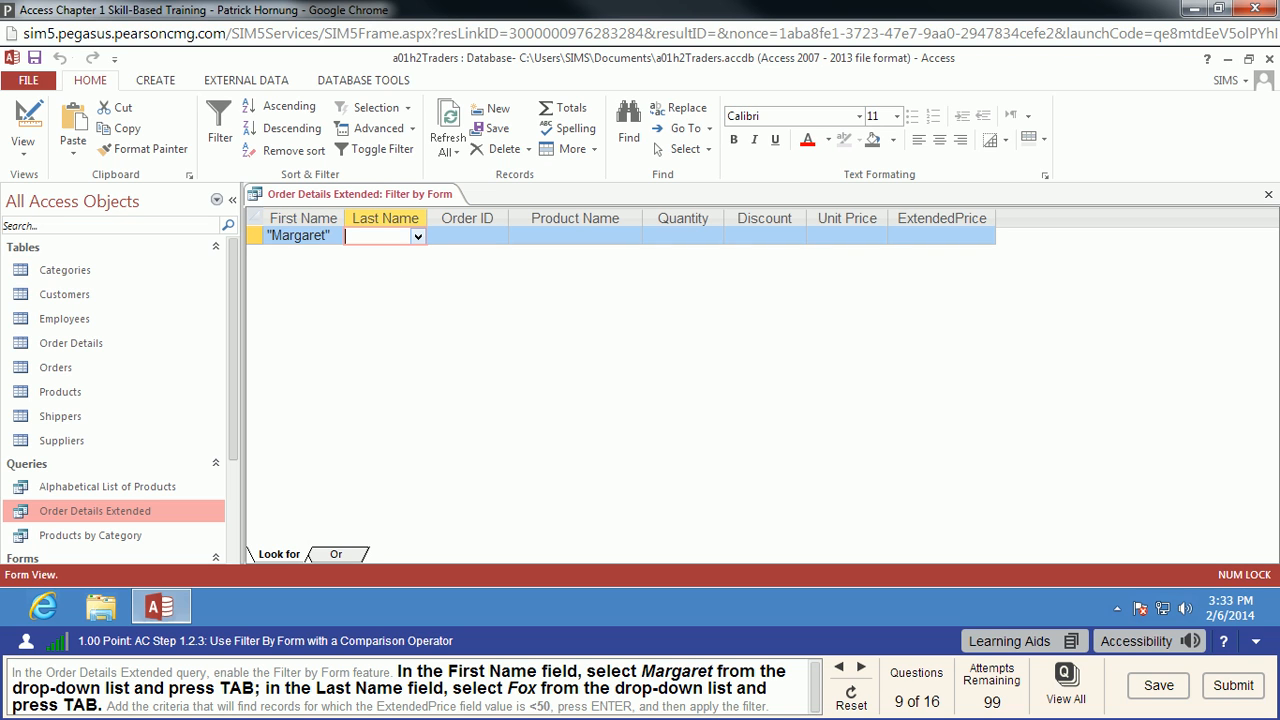
{"action": "left_click", "coordinate": [418, 238]}
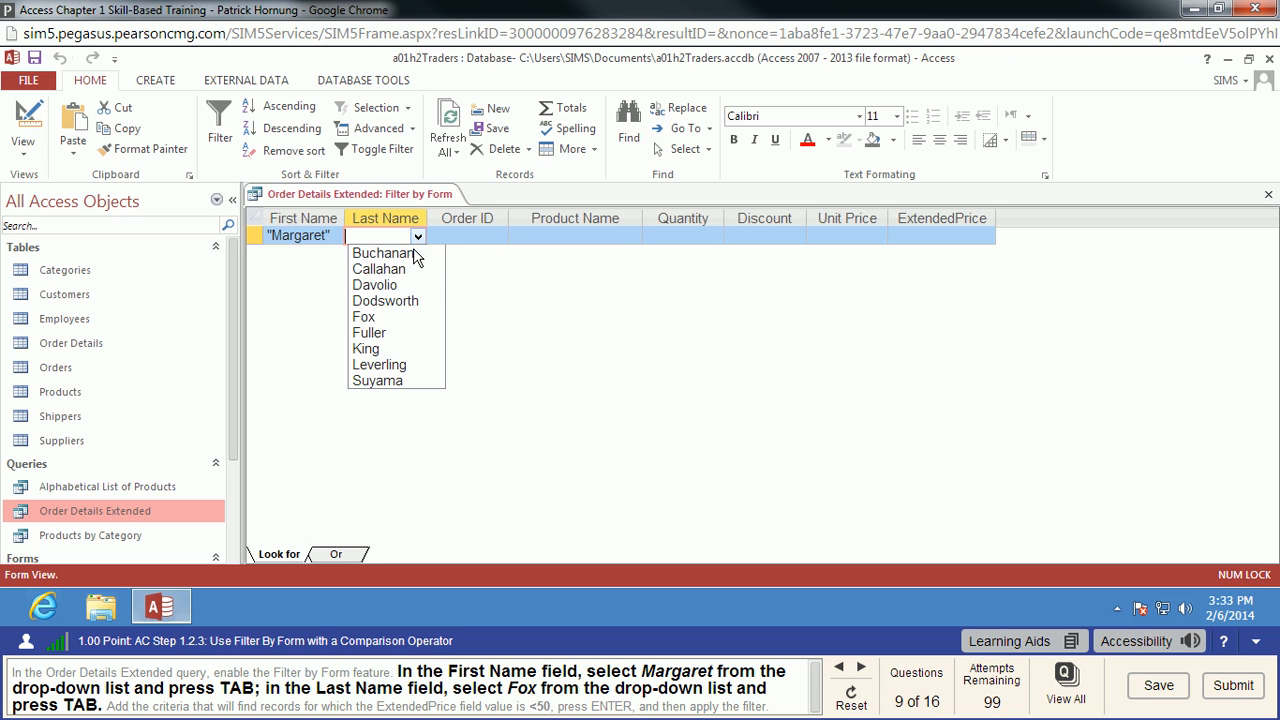
{"action": "left_click", "coordinate": [378, 318]}
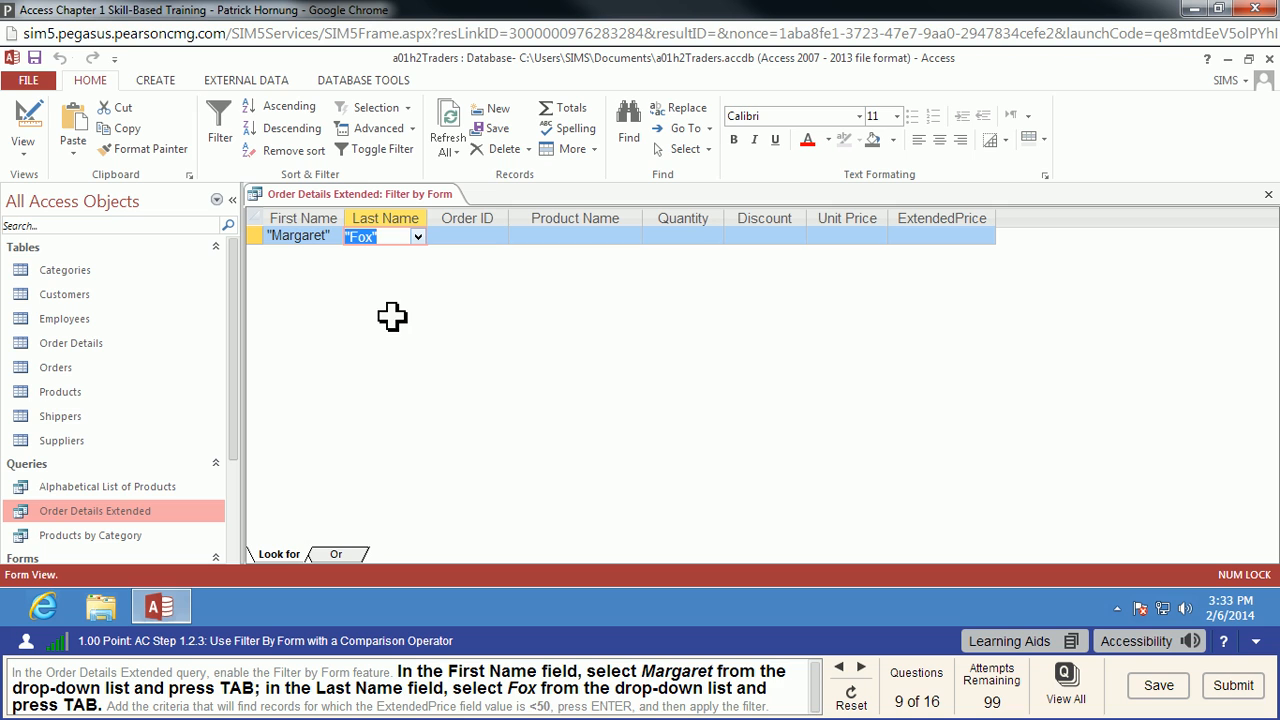
{"action": "key", "text": "Tab"}
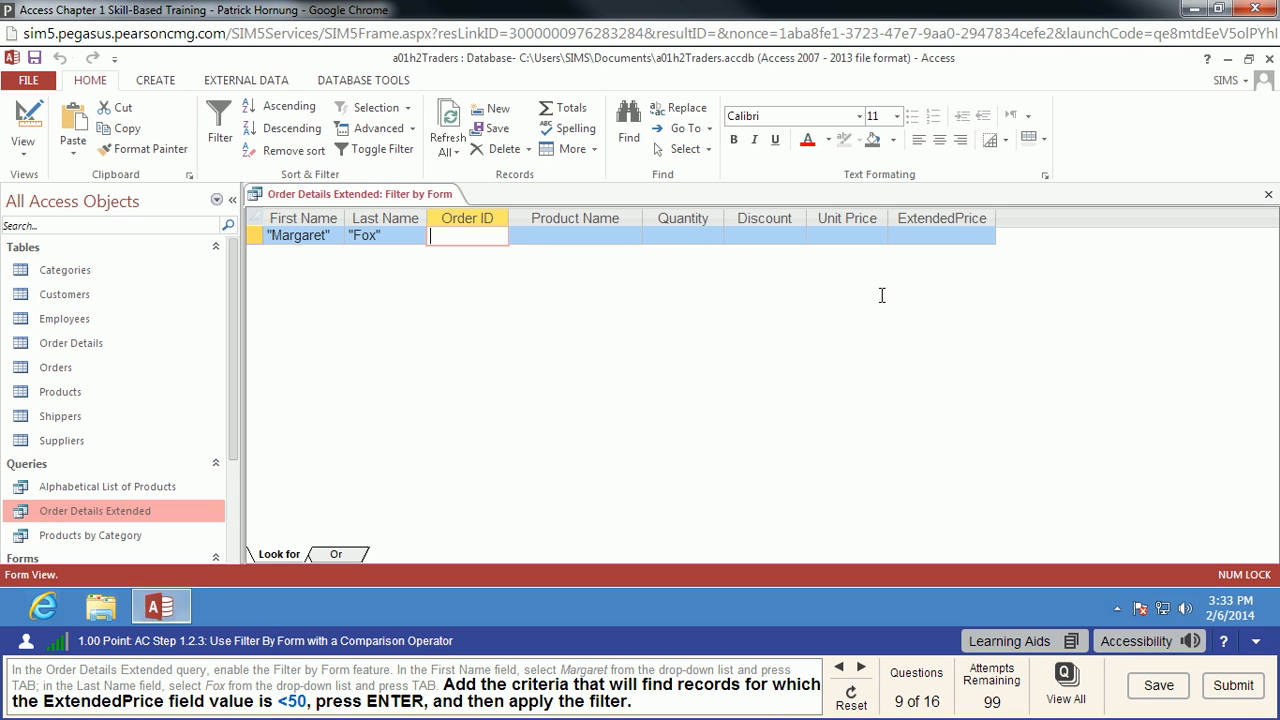
Add the criterion <50 for ExtendedPrice and apply the filter to the Order Details Extended query.
{"action": "left_click", "coordinate": [942, 236]}
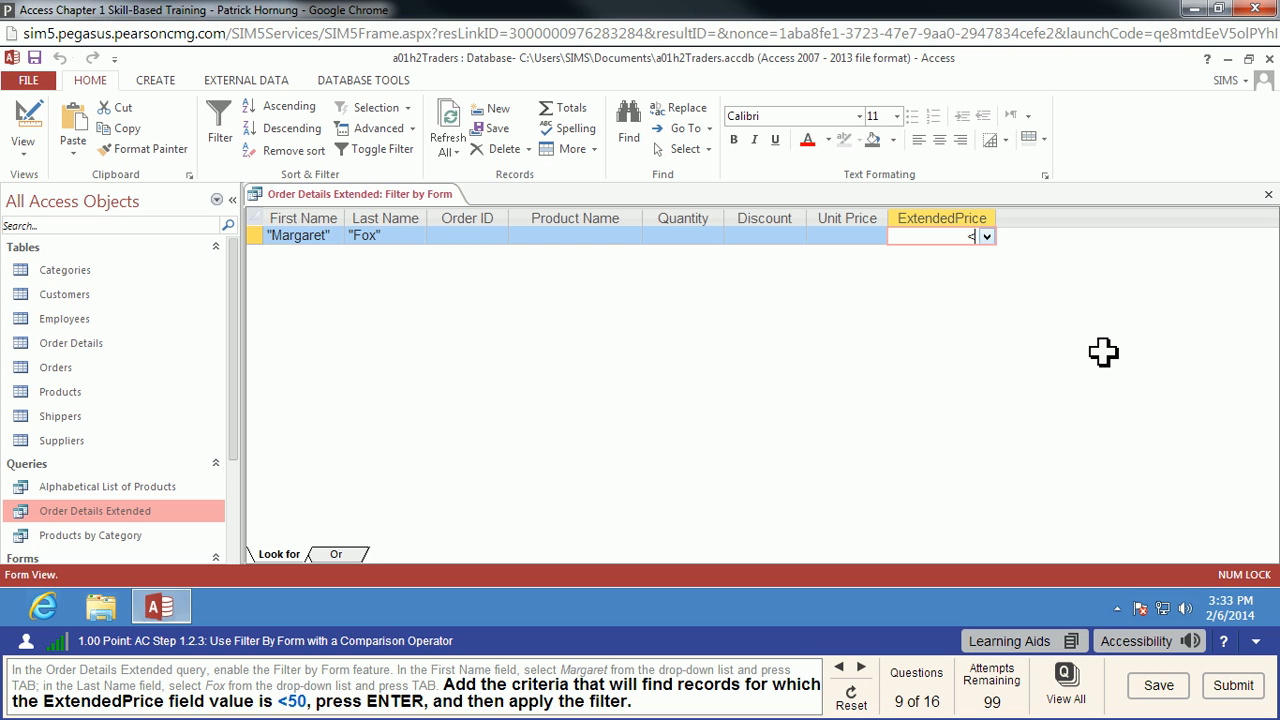
{"action": "type", "text": "50"}
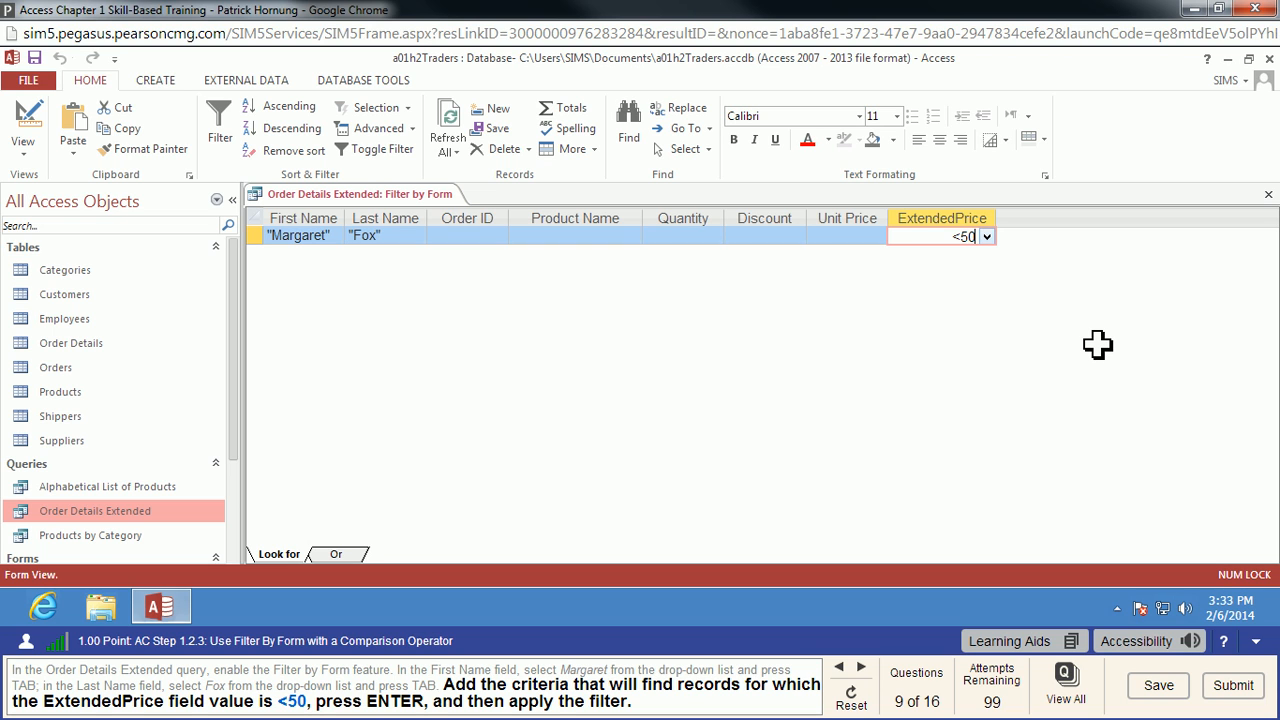
{"action": "key", "text": "Return"}
{"action": "left_click", "coordinate": [376, 150]}
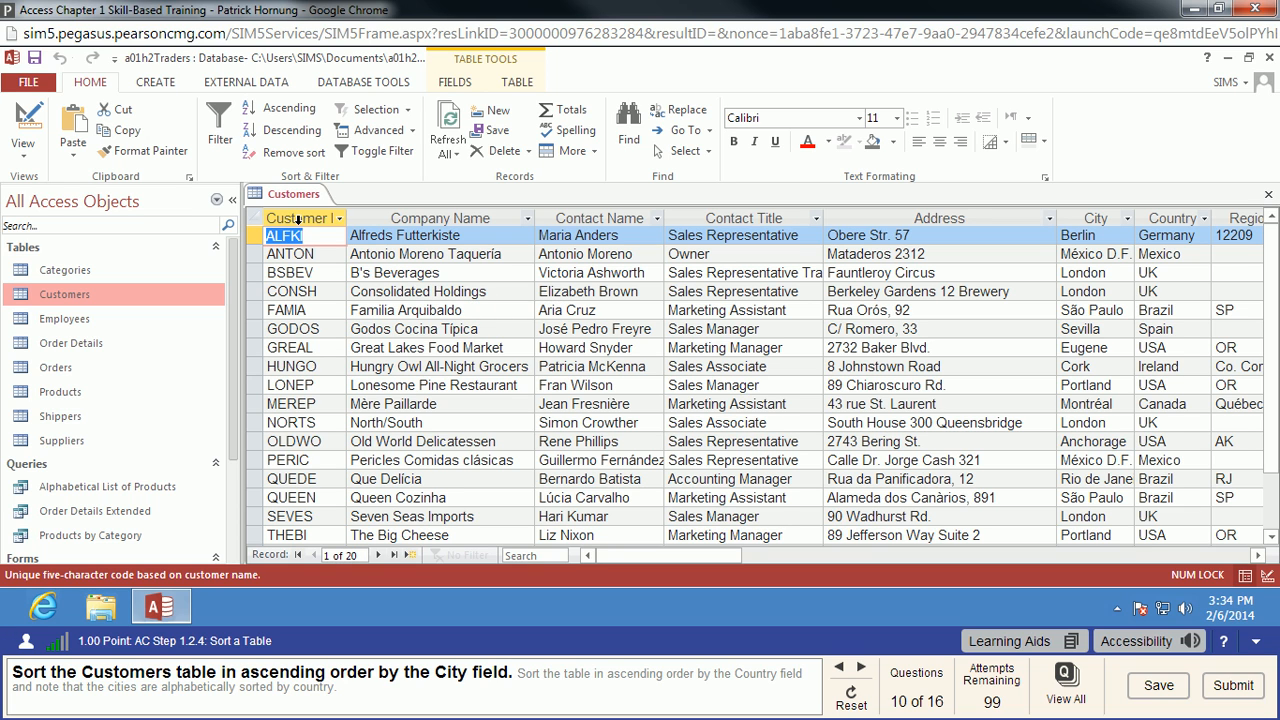
Sort the Customers table in ascending order by the City field, followed by an ascending sort on the Country field.
{"action": "left_click", "coordinate": [1088, 218]}
{"action": "right_click", "coordinate": [1094, 222]}
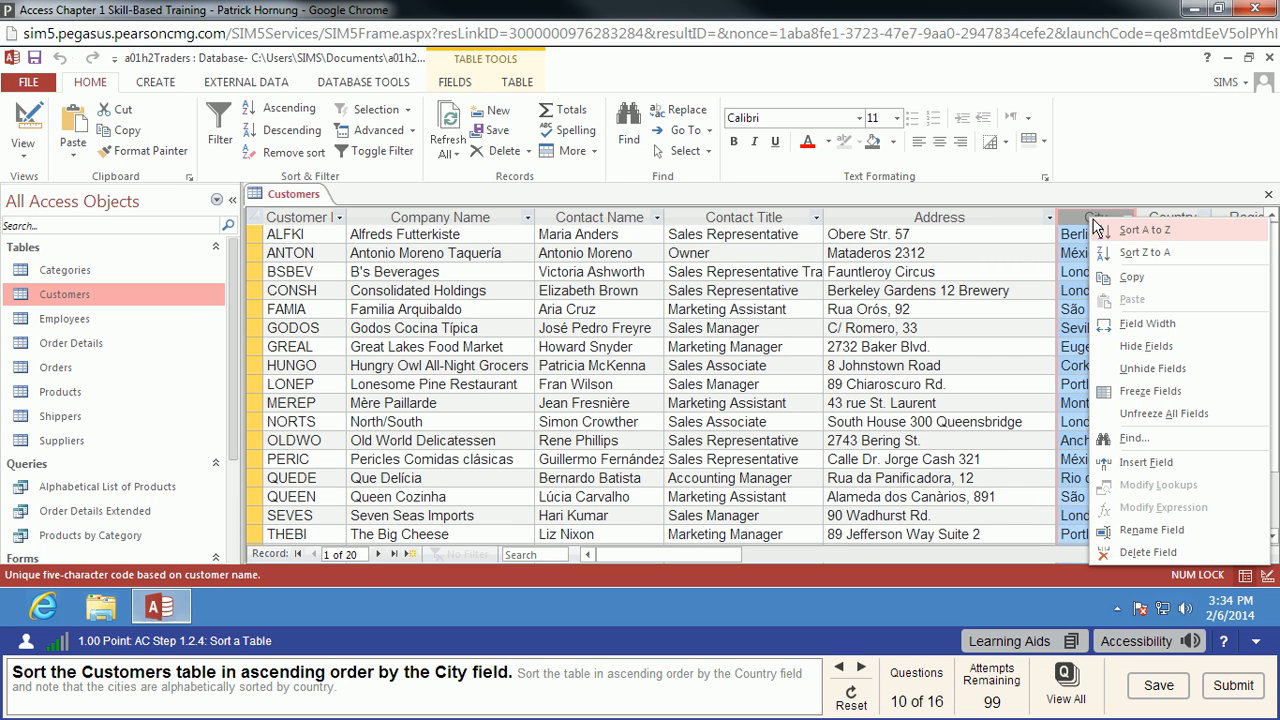
{"action": "left_click", "coordinate": [1174, 230]}
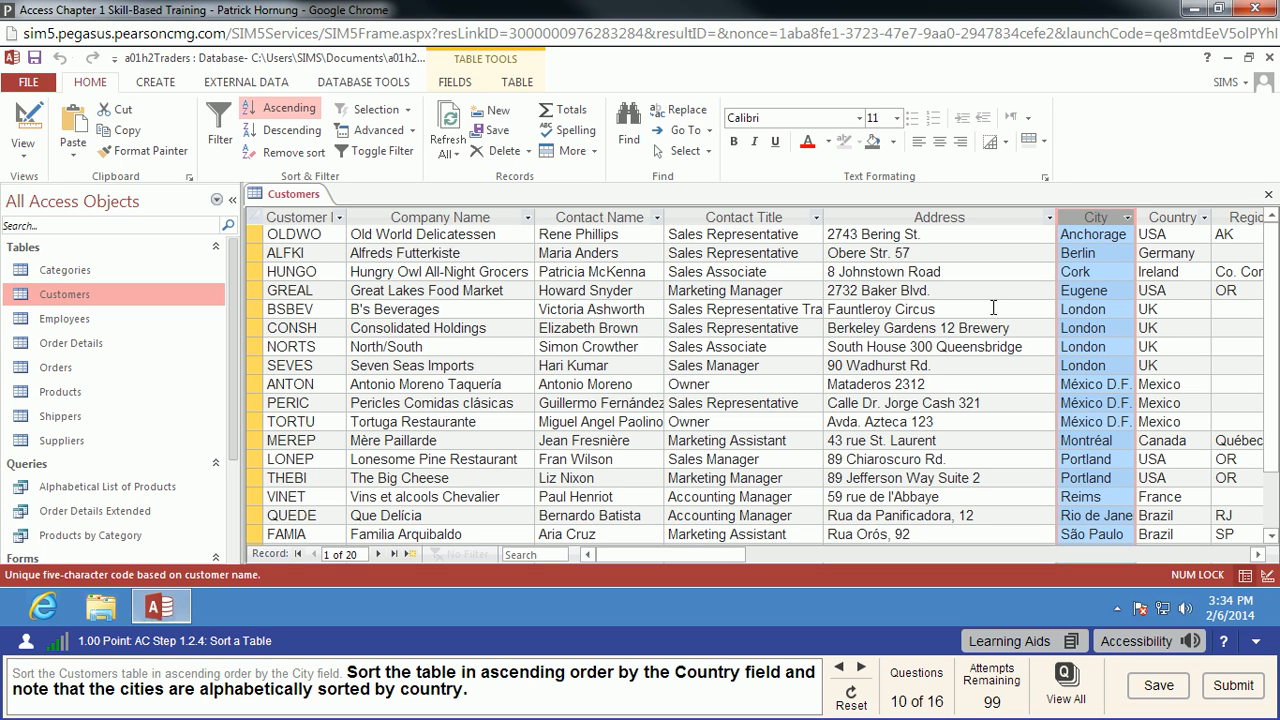
{"action": "right_click", "coordinate": [1181, 218]}
{"action": "left_click", "coordinate": [1148, 235]}
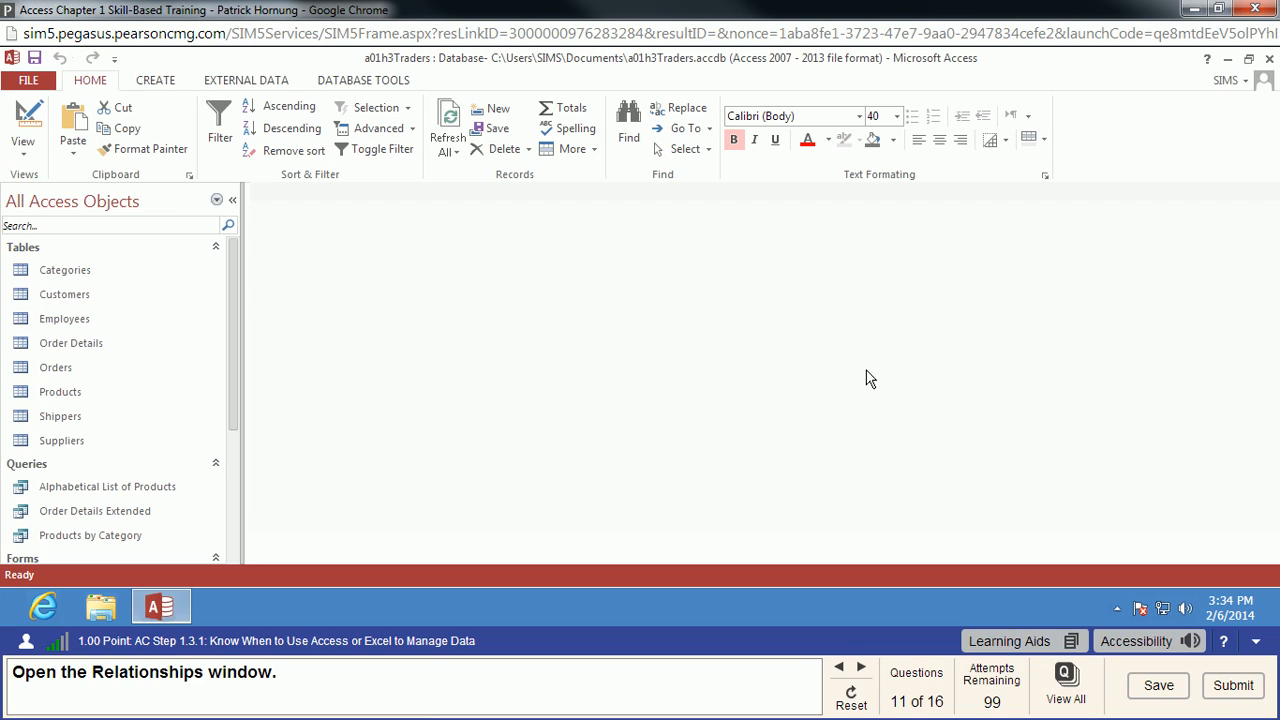
Open the Relationships window and add the Customers table to it, closing the Show Table dialog.
{"action": "left_click", "coordinate": [367, 82]}
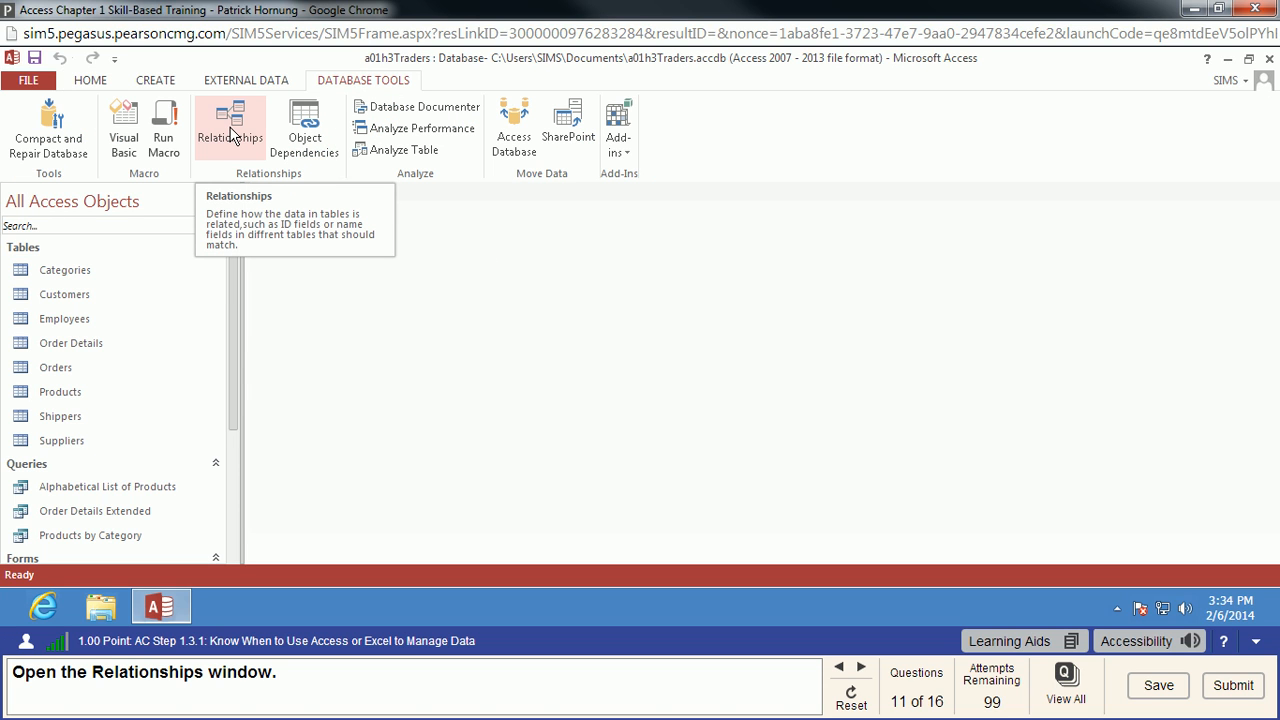
{"action": "left_click", "coordinate": [231, 136]}
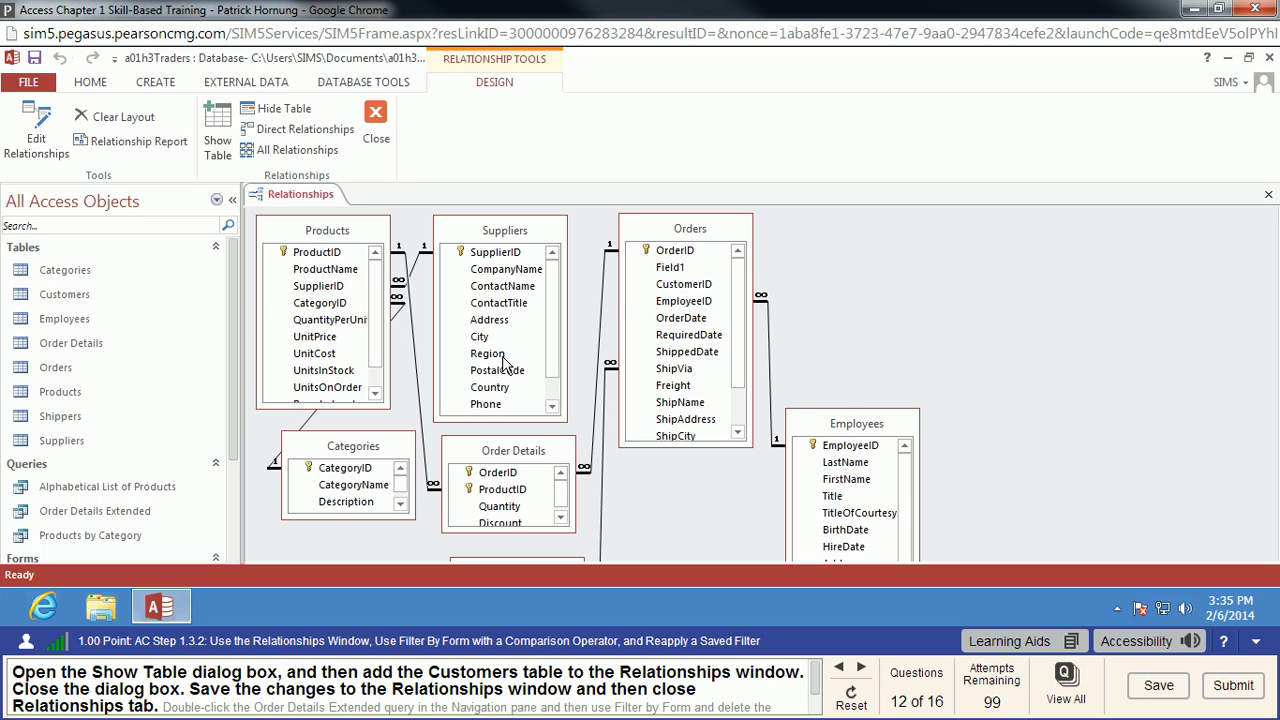
{"action": "left_click", "coordinate": [217, 125]}
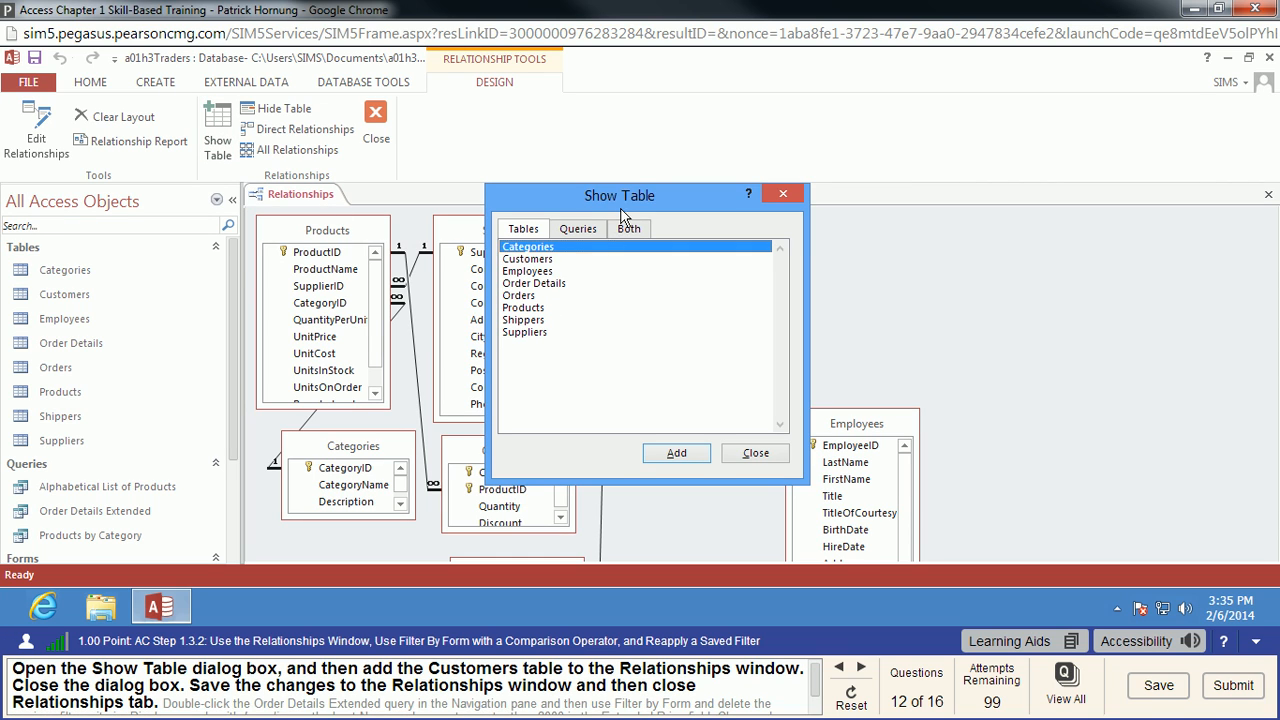
{"action": "left_click", "coordinate": [546, 261]}
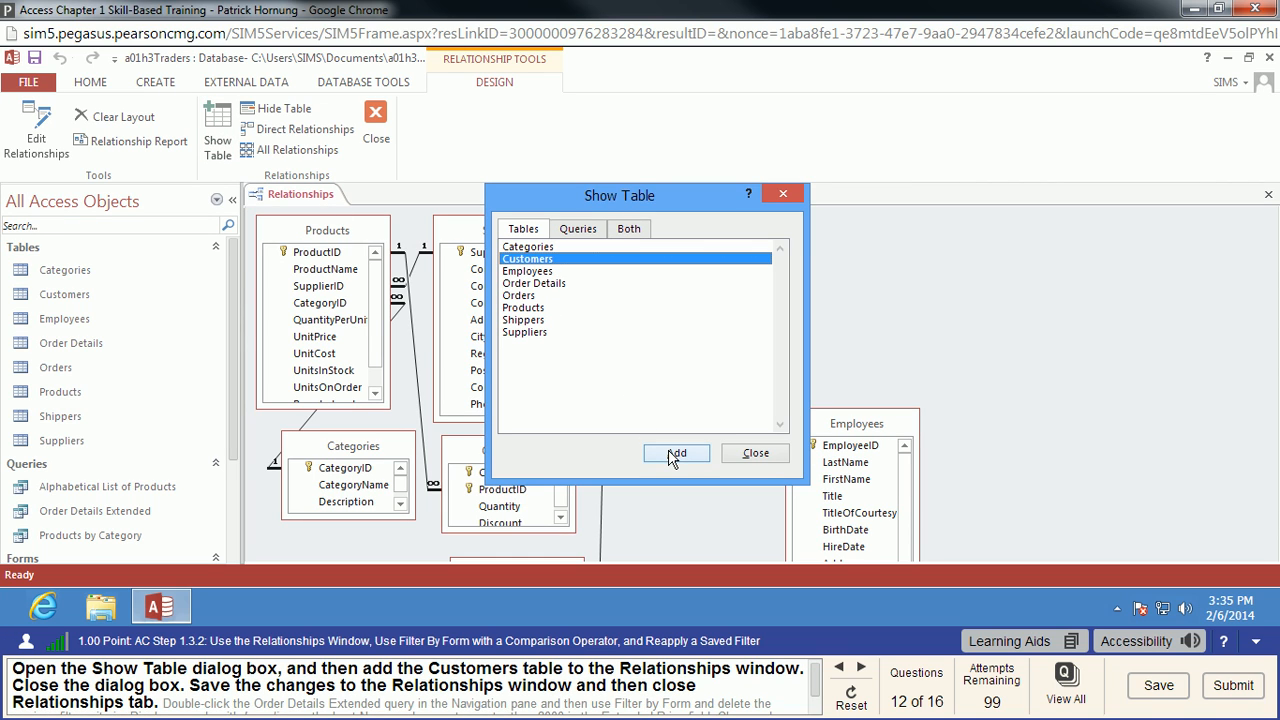
{"action": "left_click", "coordinate": [667, 456]}
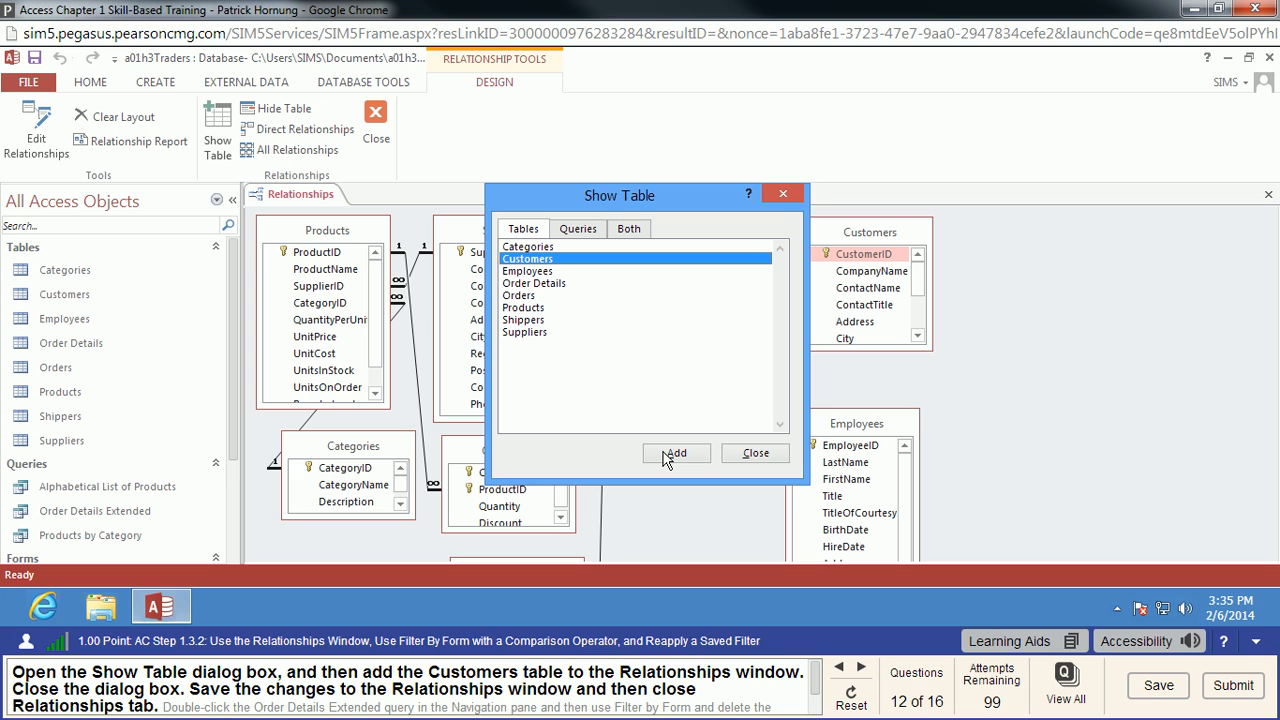
{"action": "left_click", "coordinate": [755, 455]}
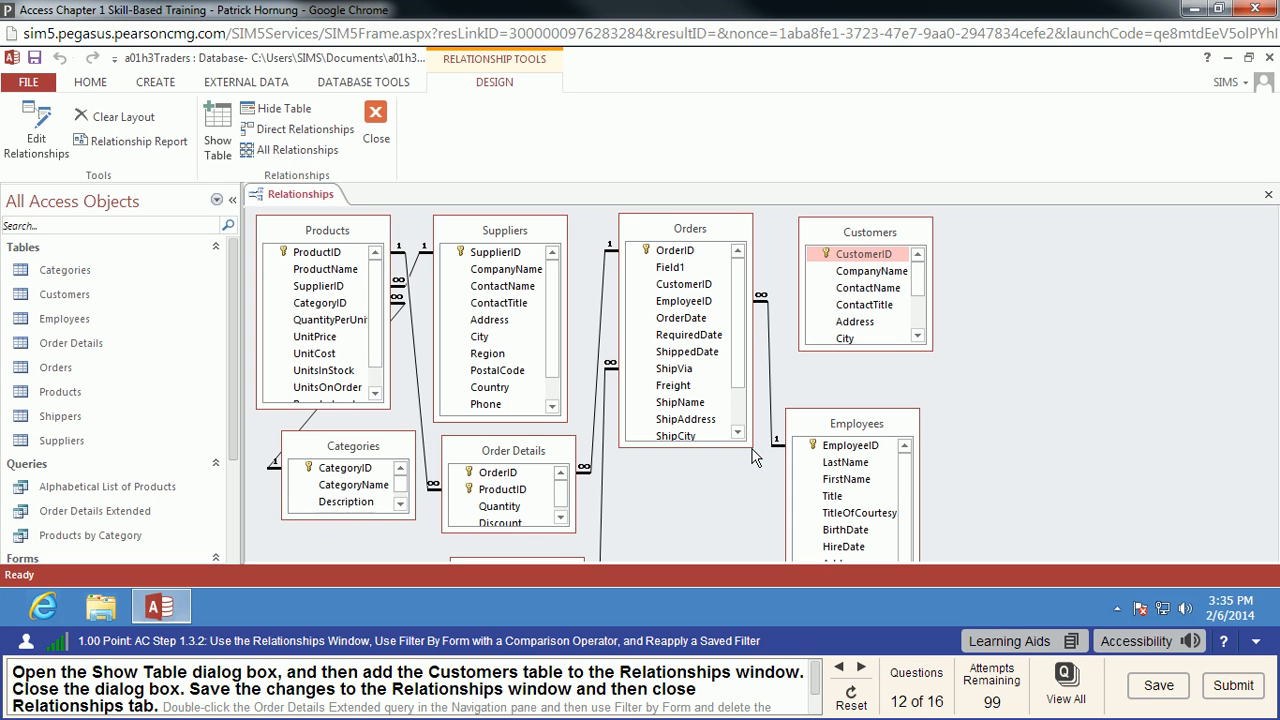
Save the changes to the Relationships window and close it.
{"action": "right_click", "coordinate": [296, 199]}
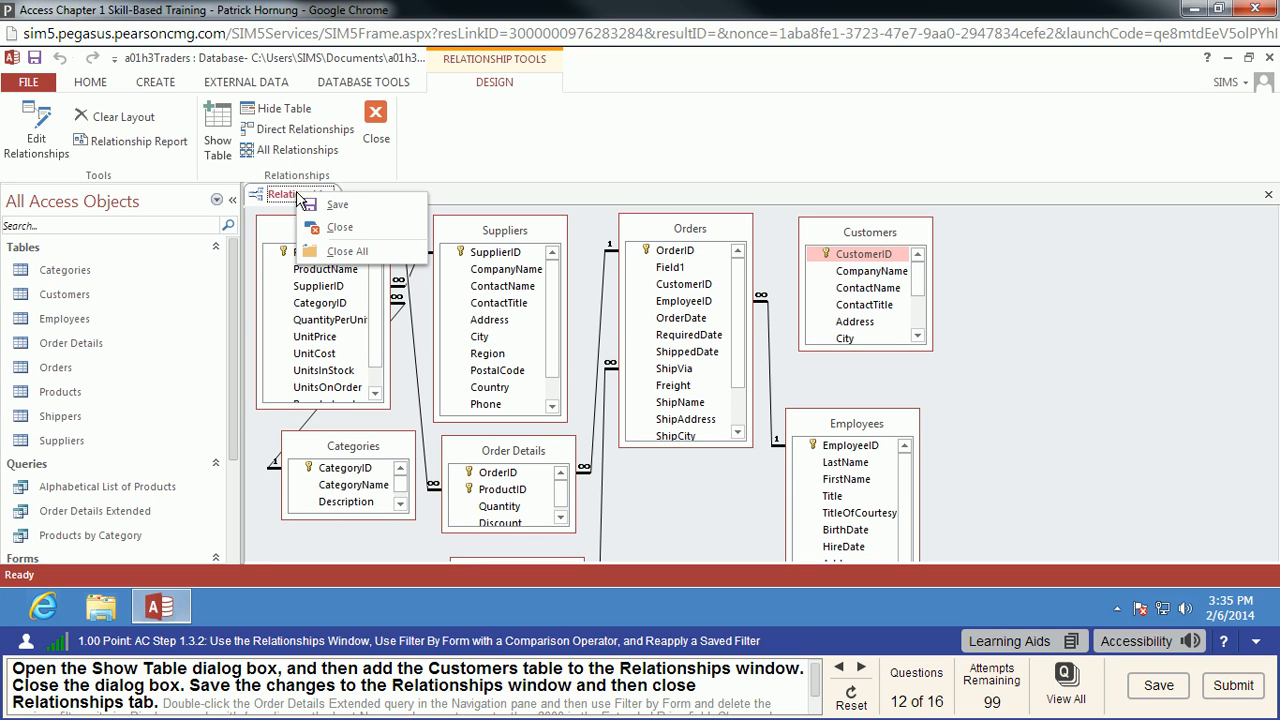
{"action": "left_click", "coordinate": [368, 207]}
{"action": "right_click", "coordinate": [307, 193]}
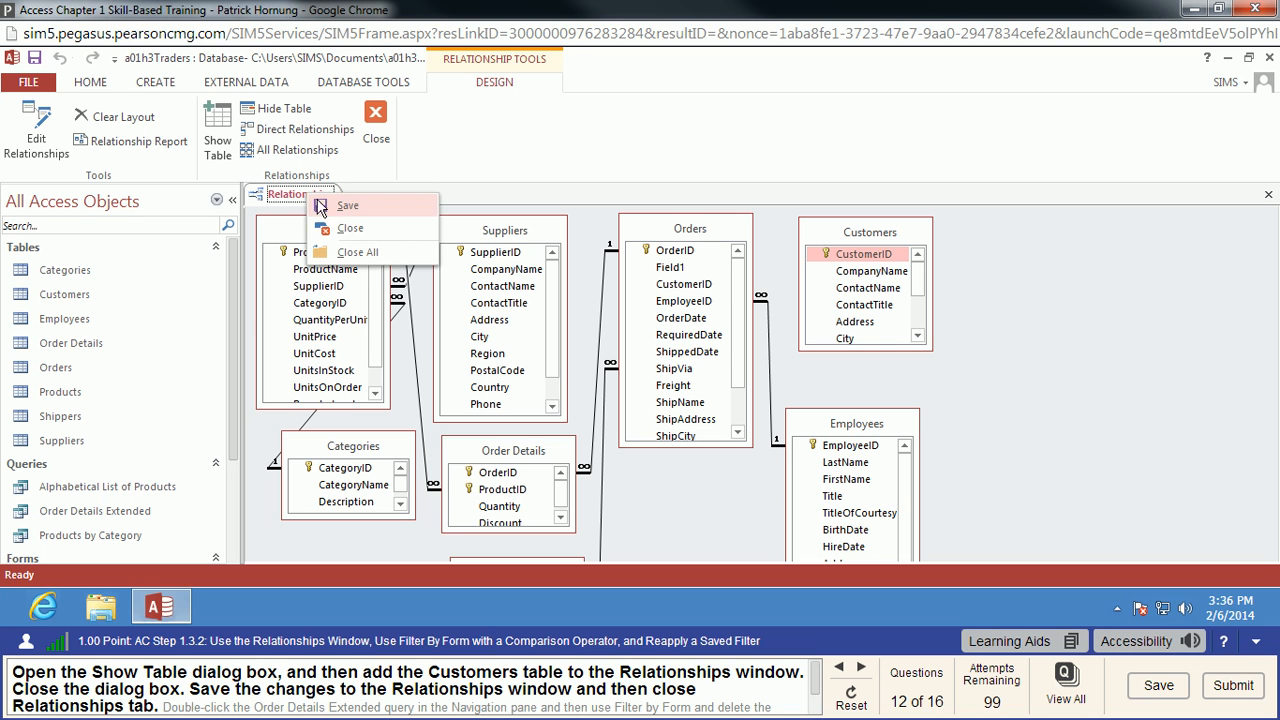
{"action": "left_click", "coordinate": [368, 230]}
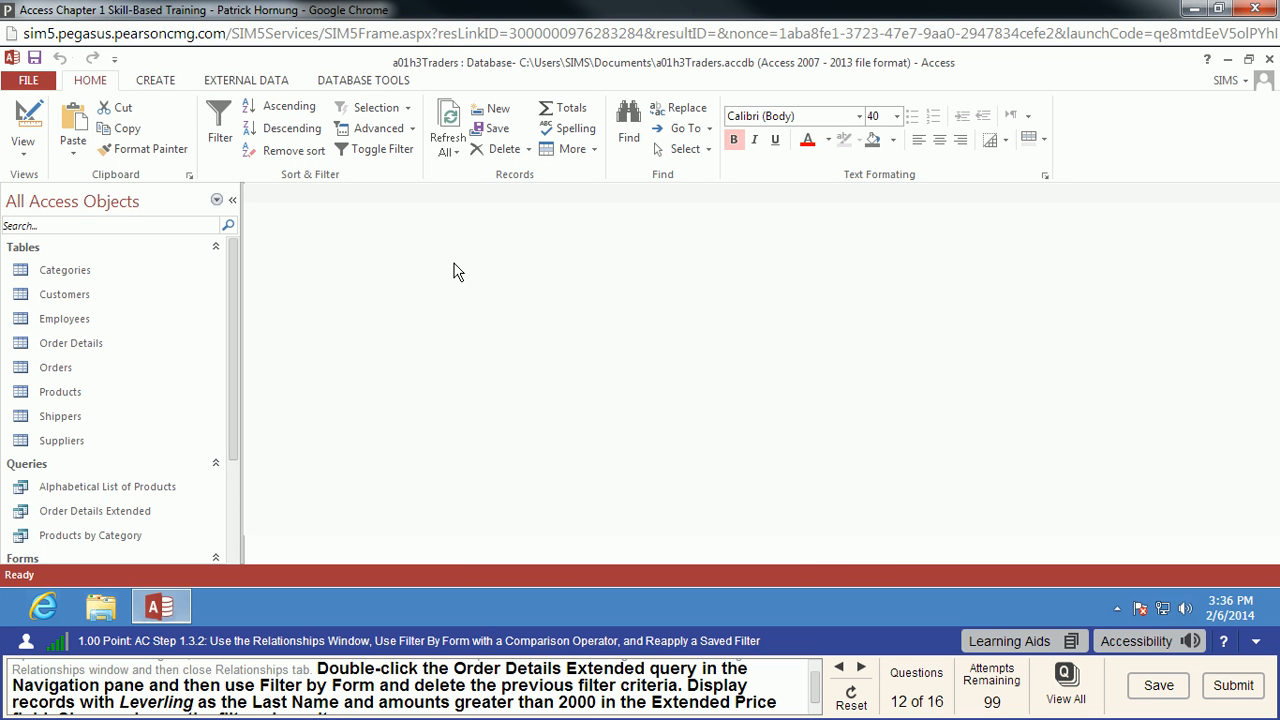
Open the Order Details Extended query, enable Filter By Form, and delete the previous First Name criterion.
{"action": "double_click", "coordinate": [110, 516]}
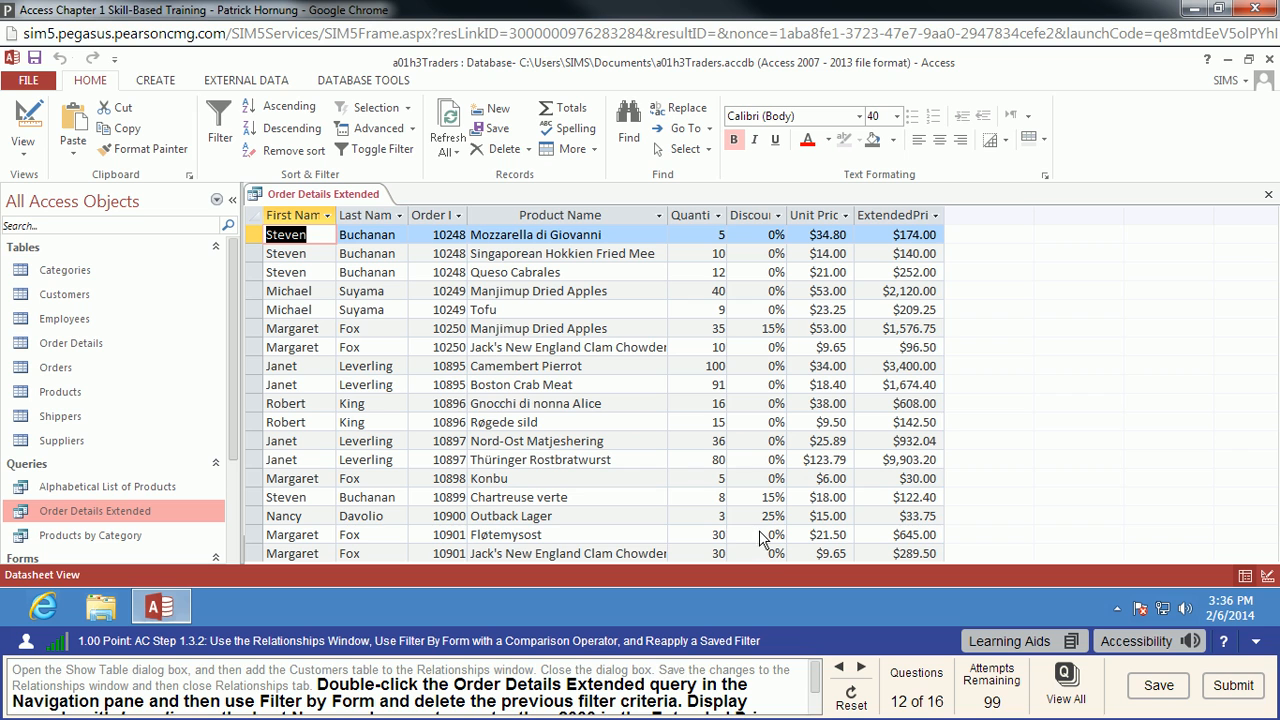
{"action": "left_click", "coordinate": [407, 134]}
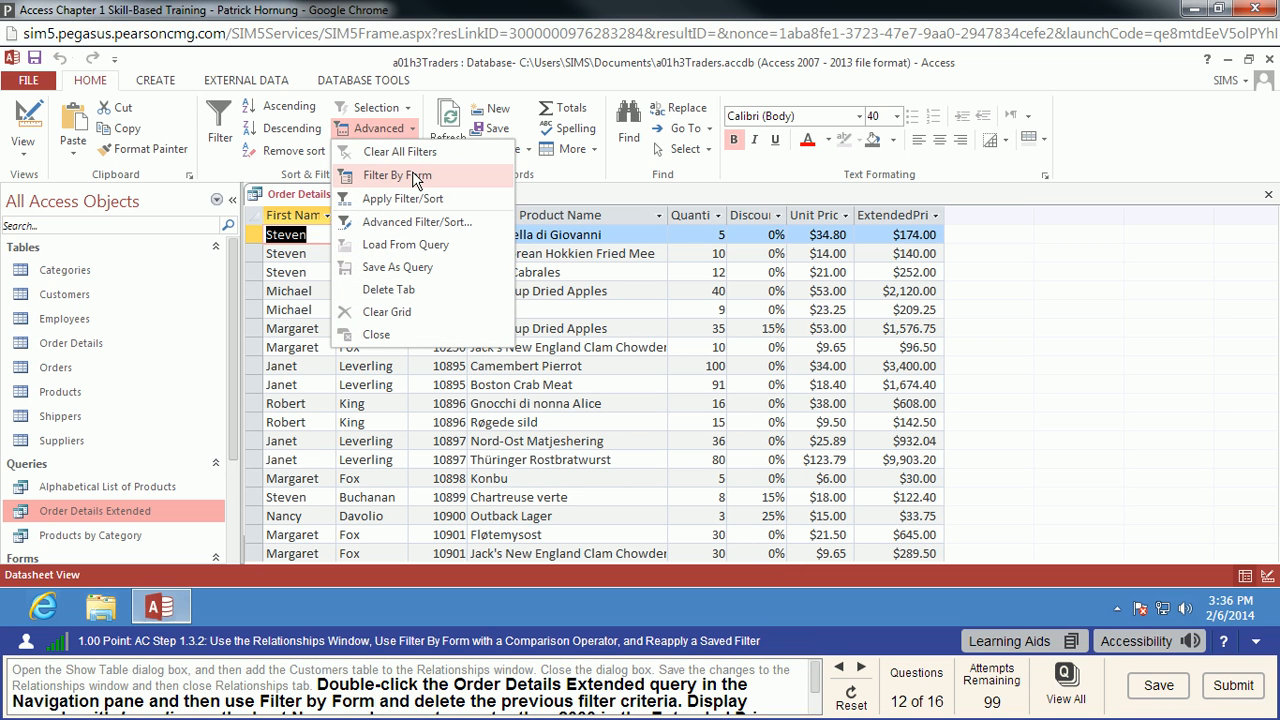
{"action": "left_click", "coordinate": [416, 177]}
{"action": "scroll", "coordinate": [818, 698], "scroll_direction": "down", "scroll_amount": 1}
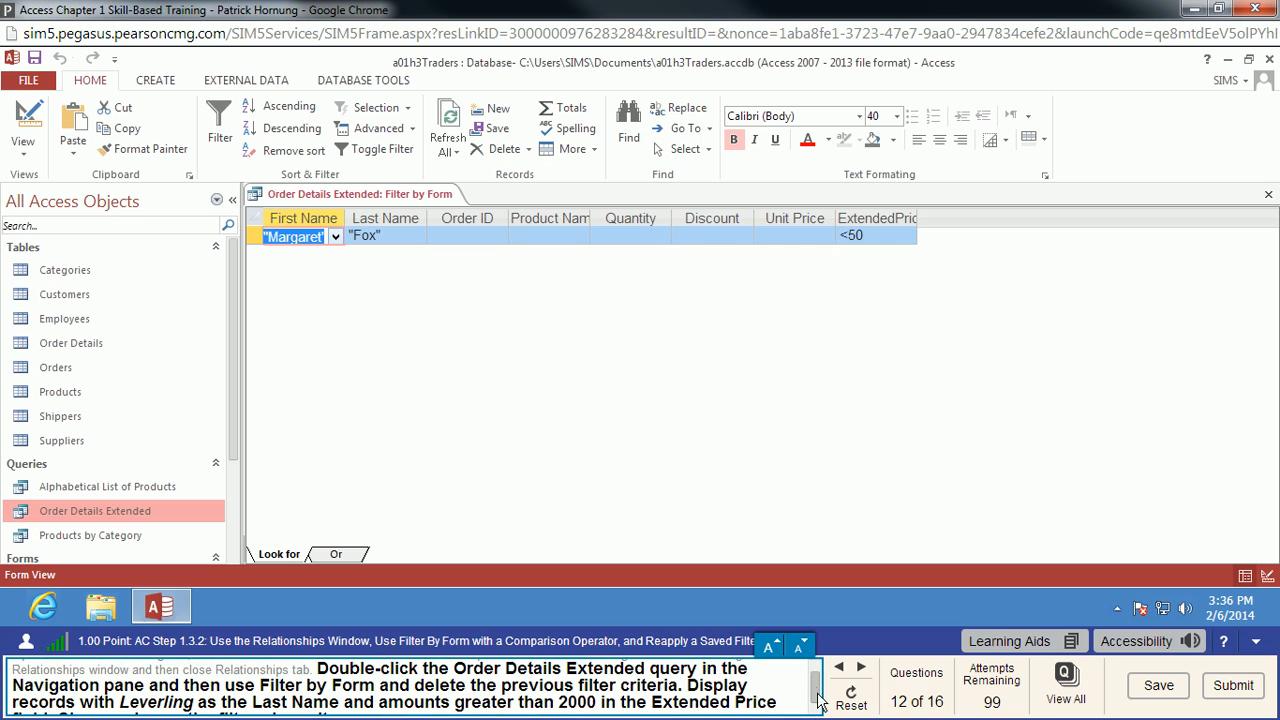
{"action": "scroll", "coordinate": [818, 700], "scroll_direction": "down", "scroll_amount": 1}
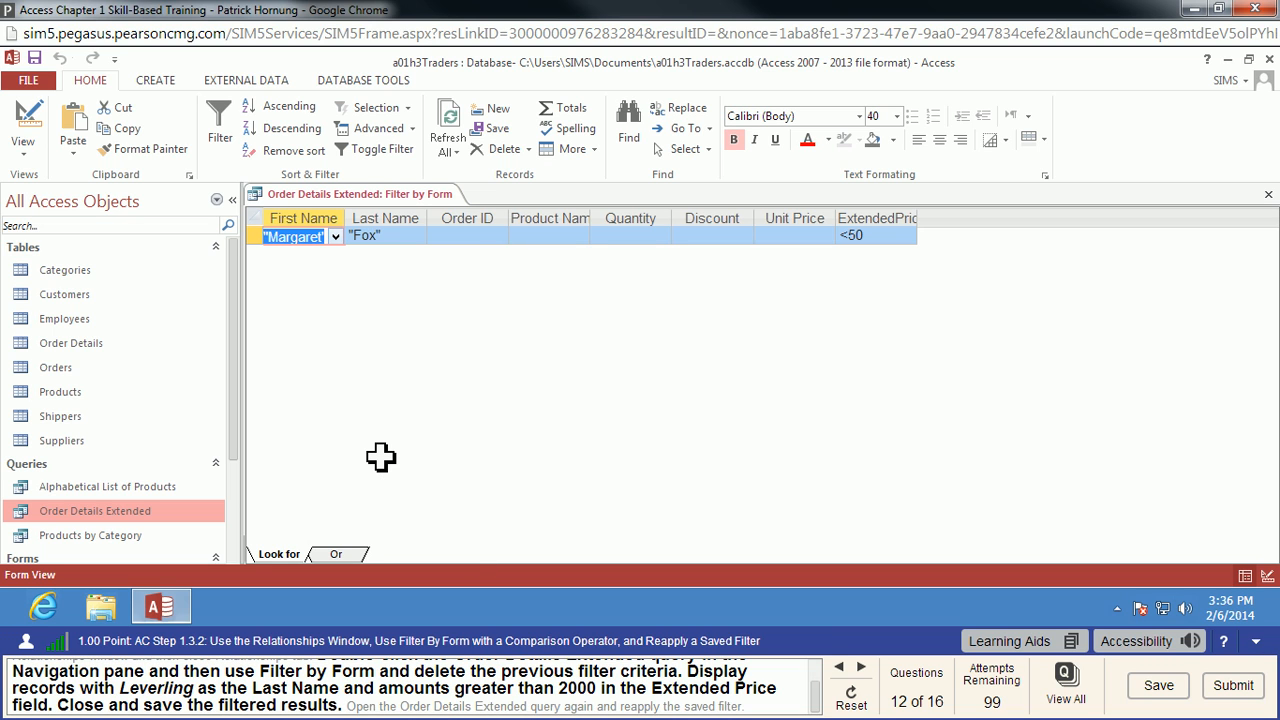
{"action": "key", "text": "Delete"}
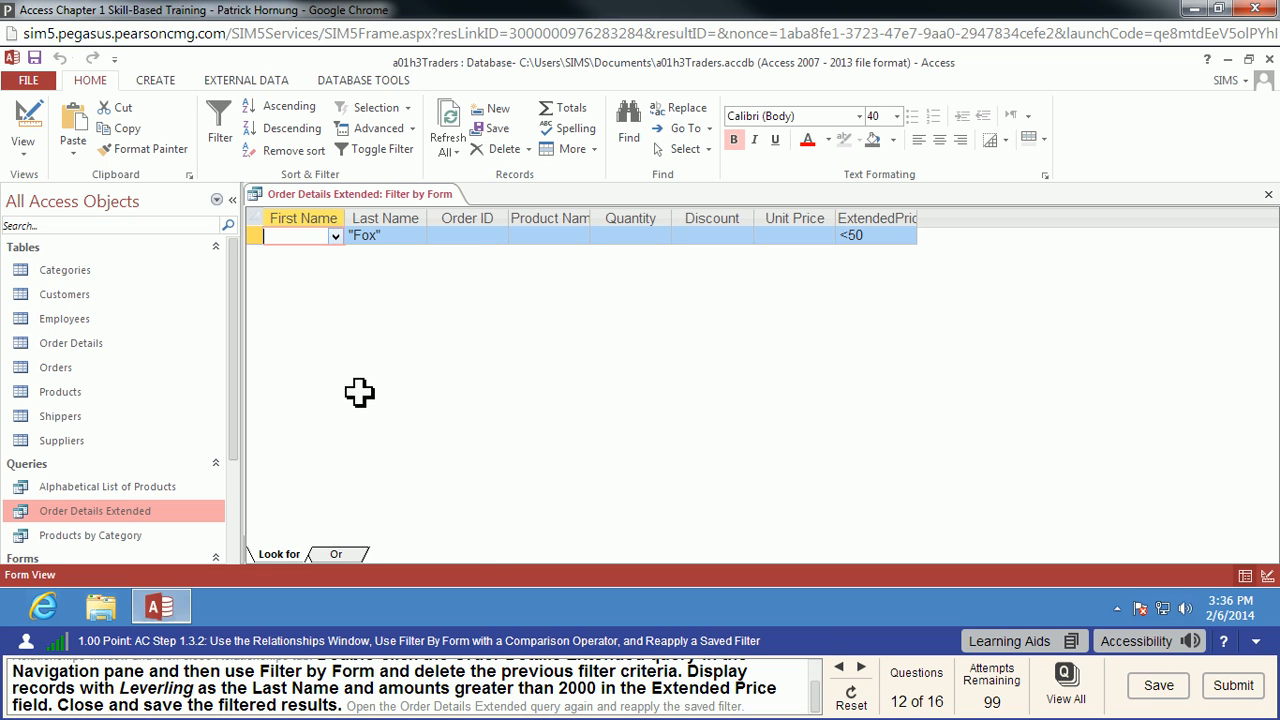
Replace the Last Name criterion with the requested employee's last name.
{"action": "left_click", "coordinate": [397, 237]}
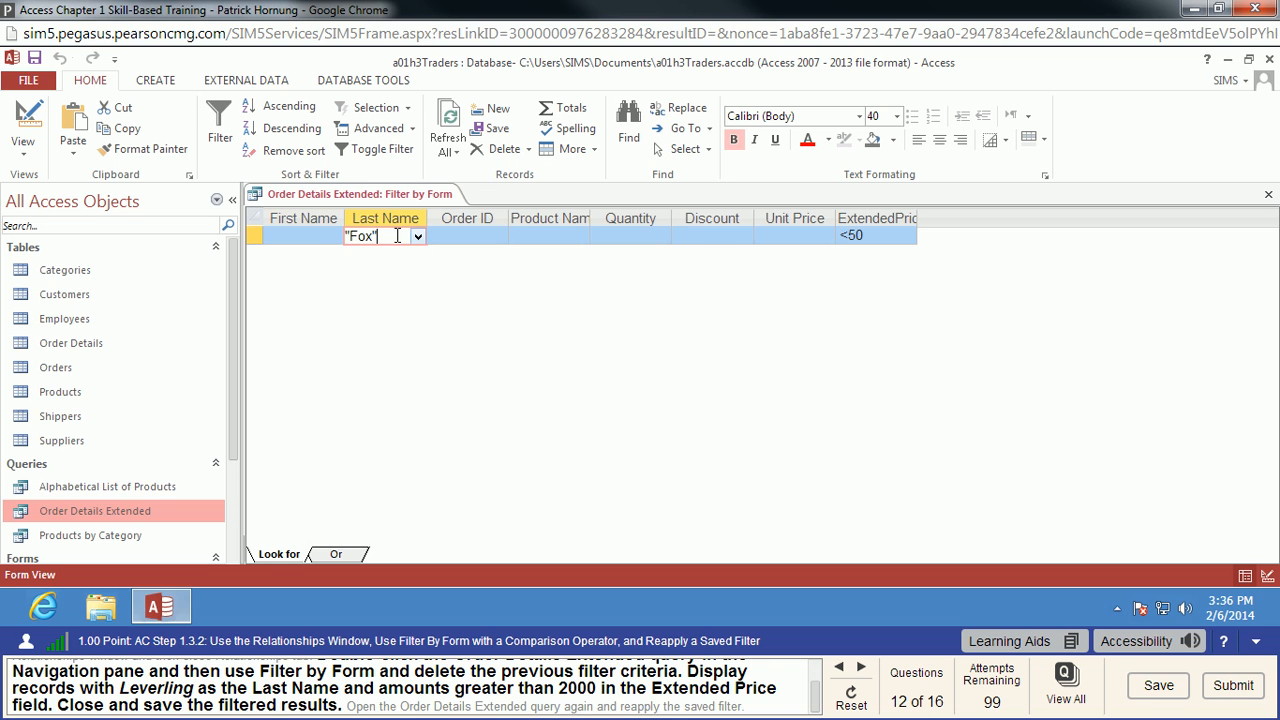
{"action": "left_click", "coordinate": [419, 238]}
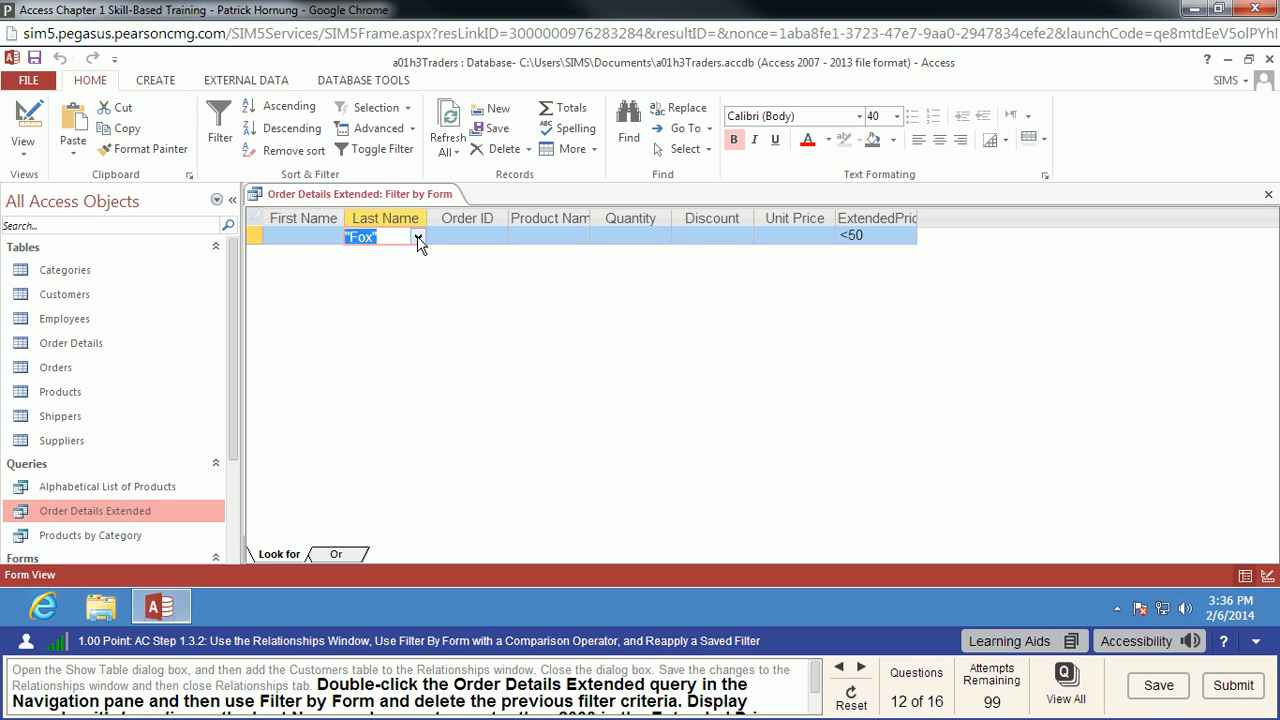
{"action": "left_click", "coordinate": [418, 240]}
{"action": "left_click", "coordinate": [393, 364]}
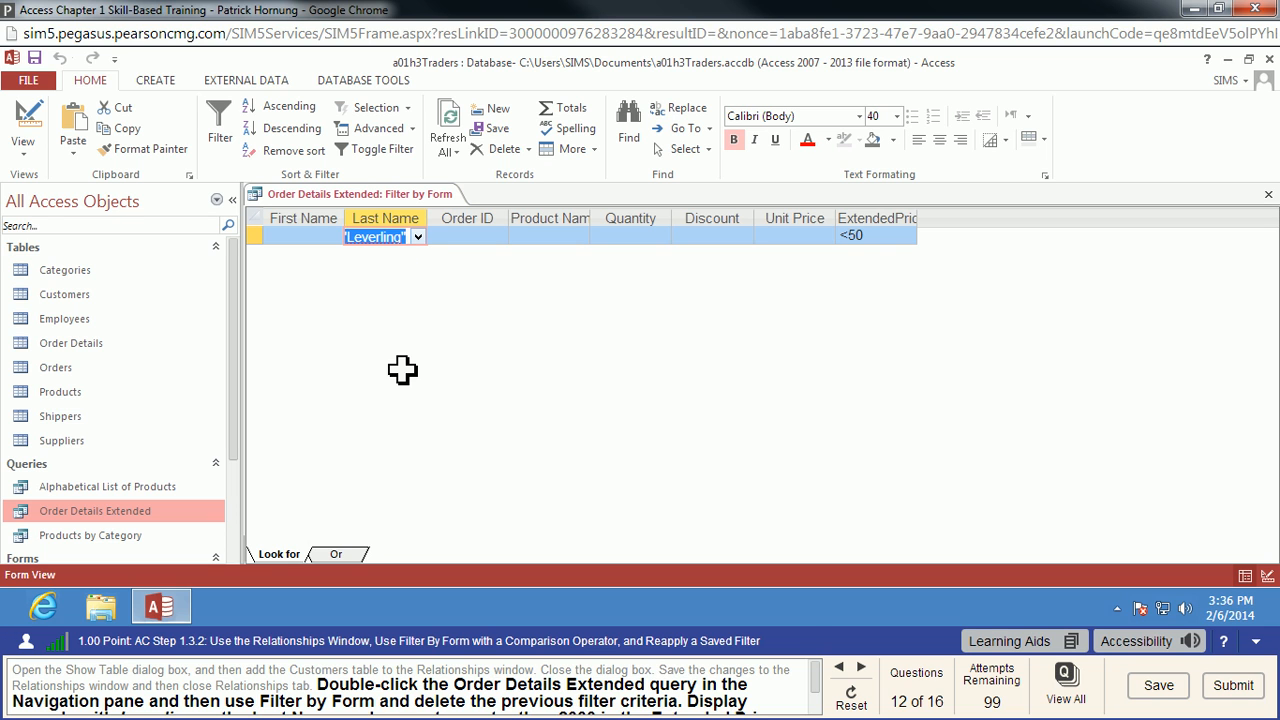
Set the ExtendedPrice criterion to >2000 and apply the filter to the Order Details Extended query.
{"action": "left_click_drag", "start_coordinate": [817, 678], "coordinate": [817, 702]}
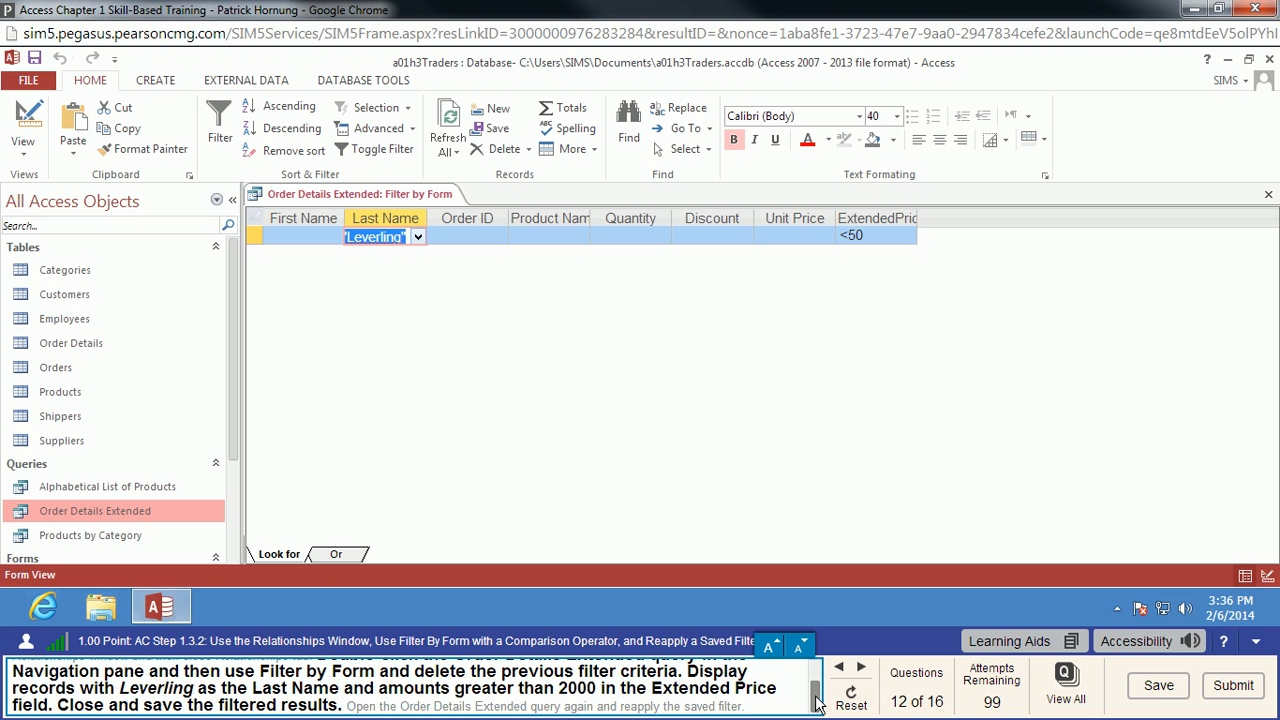
{"action": "left_click", "coordinate": [890, 234]}
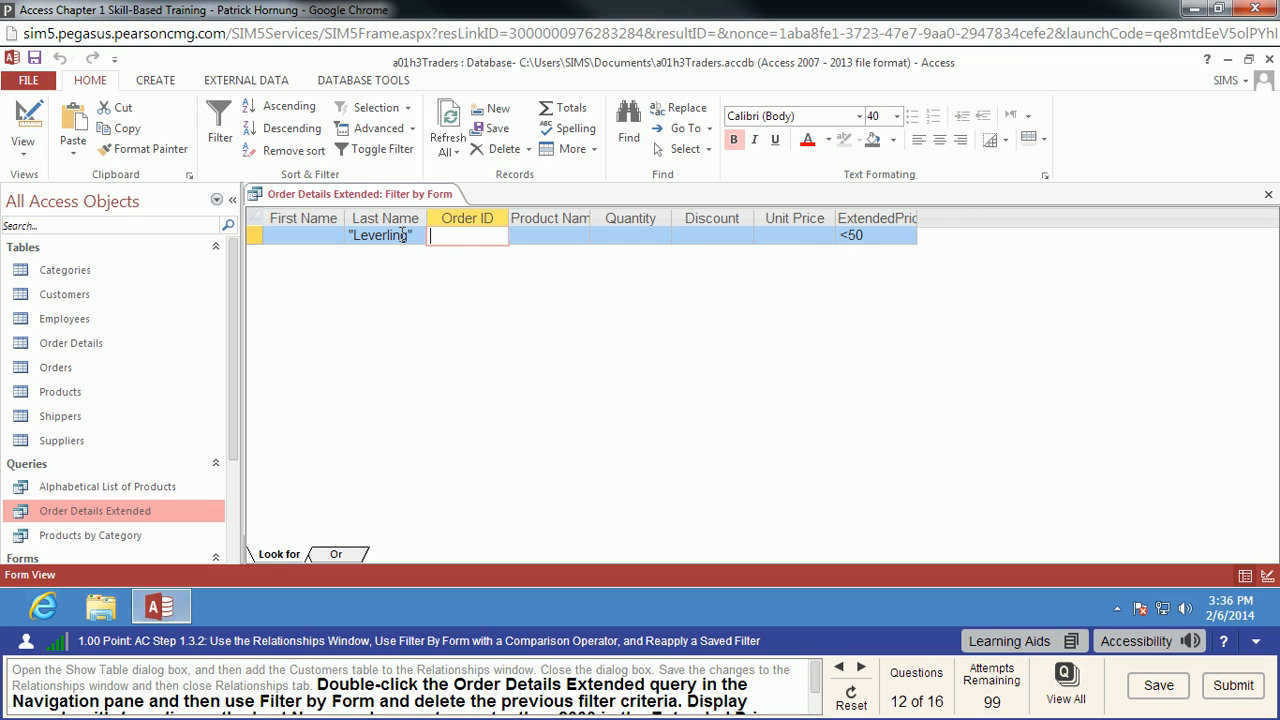
{"action": "left_click", "coordinate": [890, 234]}
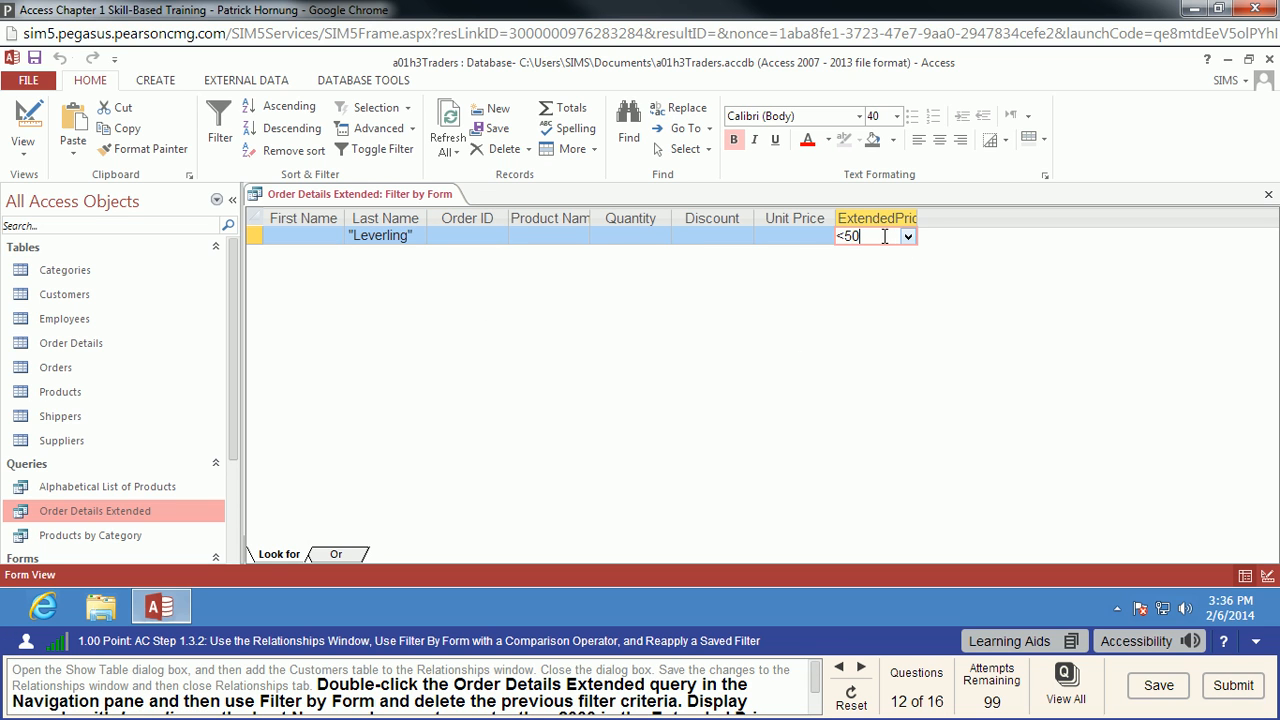
{"action": "left_click_drag", "start_coordinate": [884, 236], "coordinate": [822, 236]}
{"action": "type", "text": ">2000"}
{"action": "left_click", "coordinate": [797, 236]}
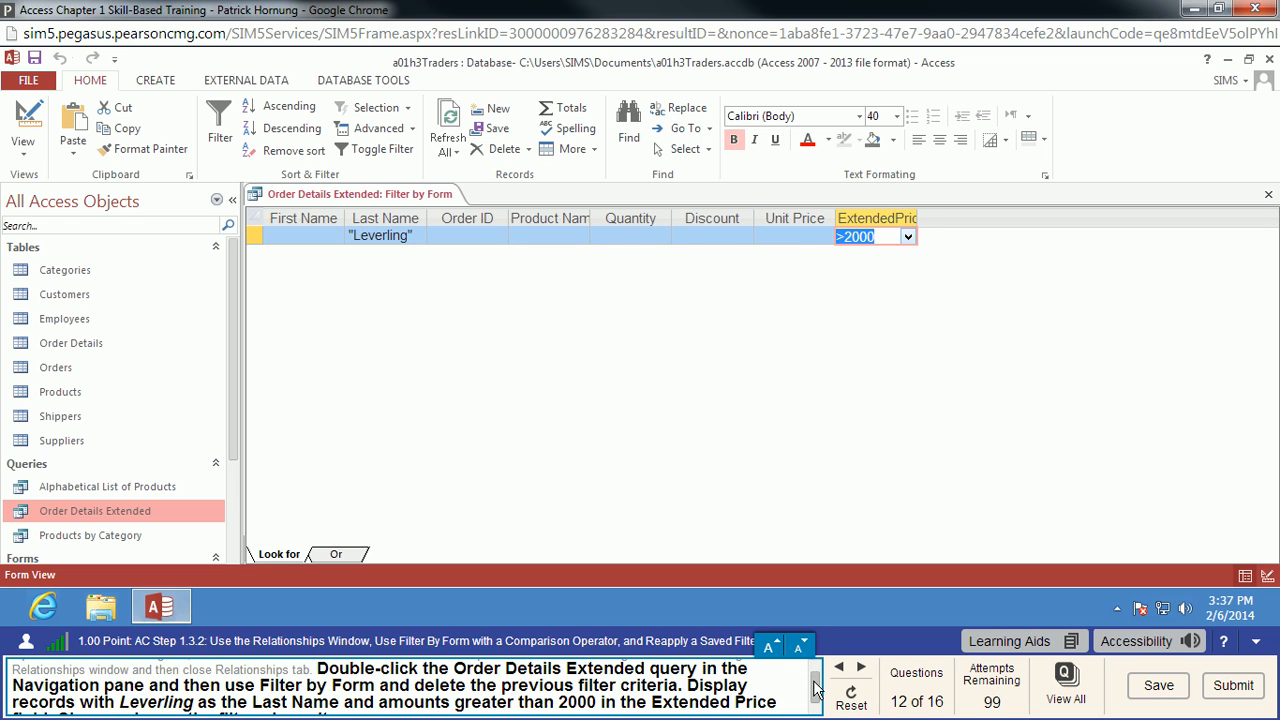
{"action": "left_click_drag", "start_coordinate": [816, 689], "coordinate": [816, 702]}
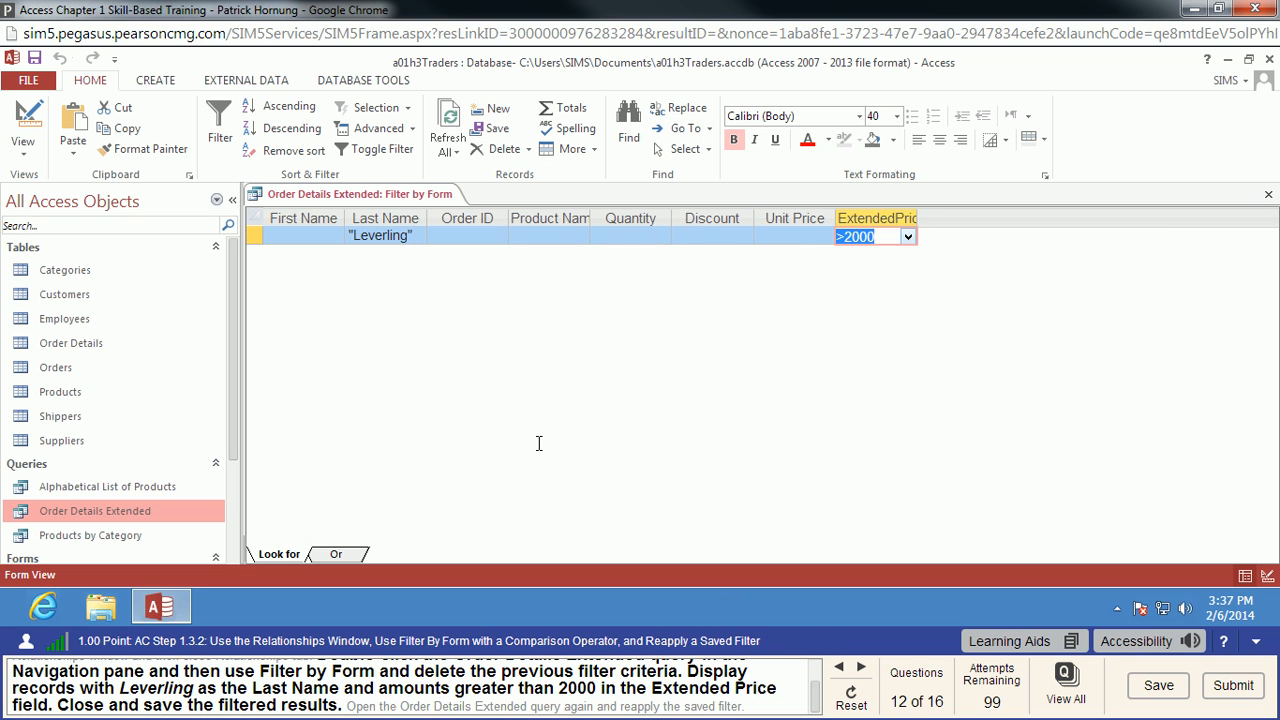
{"action": "right_click", "coordinate": [363, 199]}
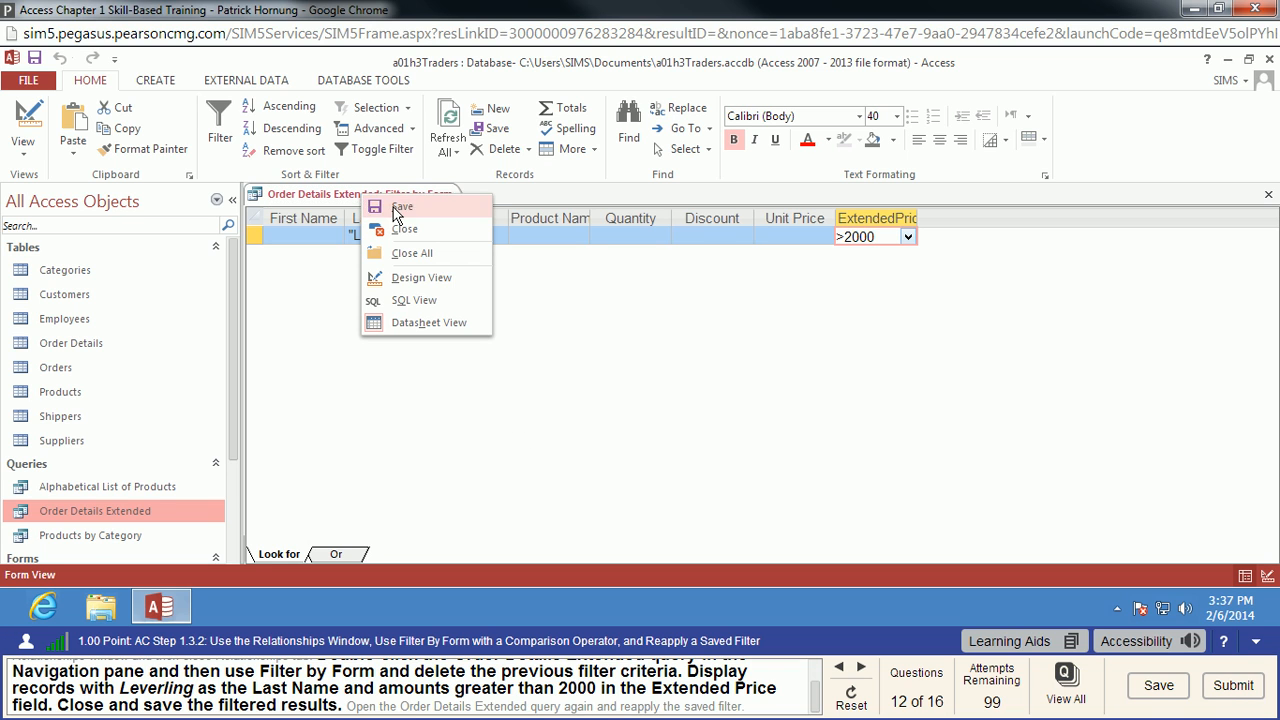
{"action": "left_click", "coordinate": [400, 206]}
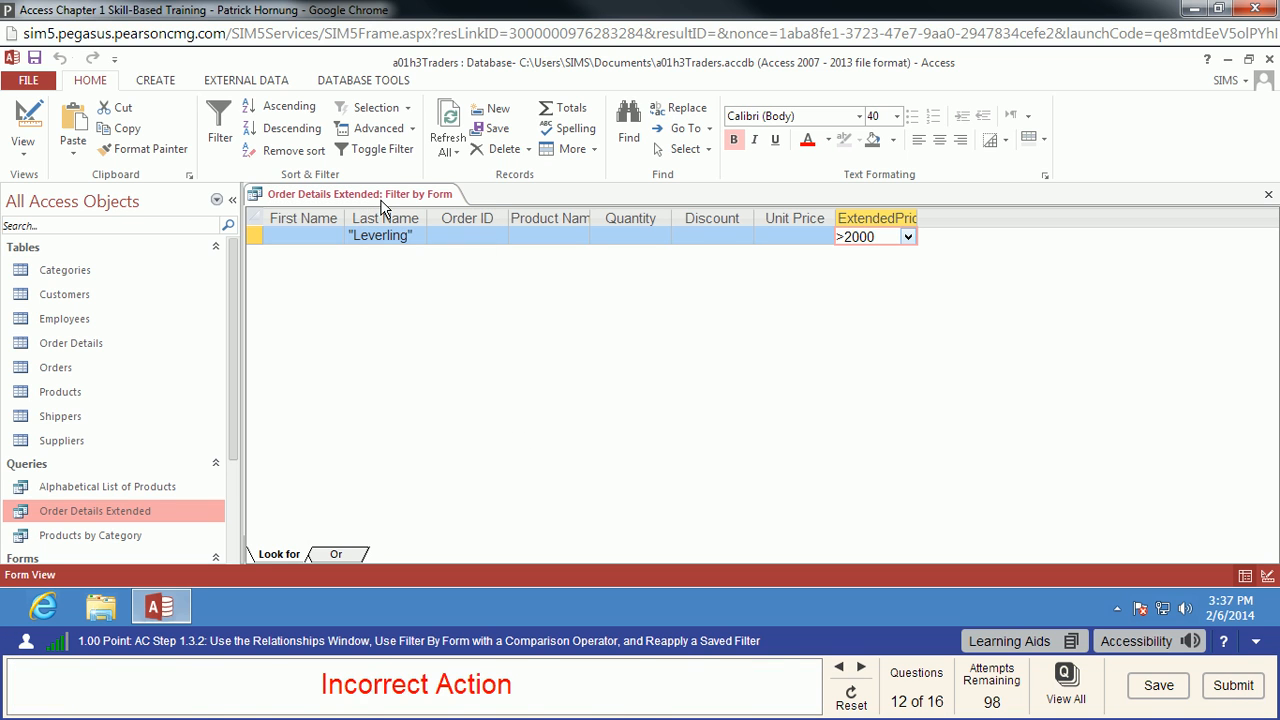
{"action": "left_click", "coordinate": [372, 149]}
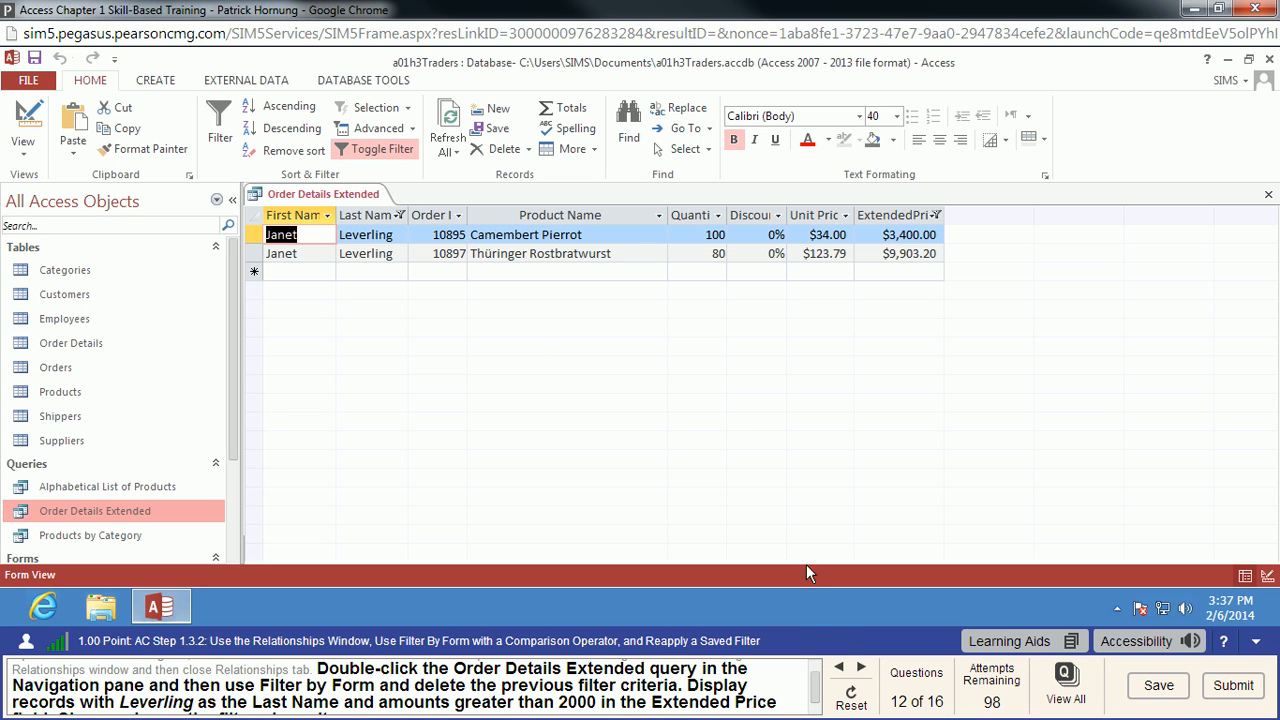
Close the Order Details Extended query and save the filtered results.
{"action": "left_click_drag", "start_coordinate": [818, 685], "coordinate": [818, 700]}
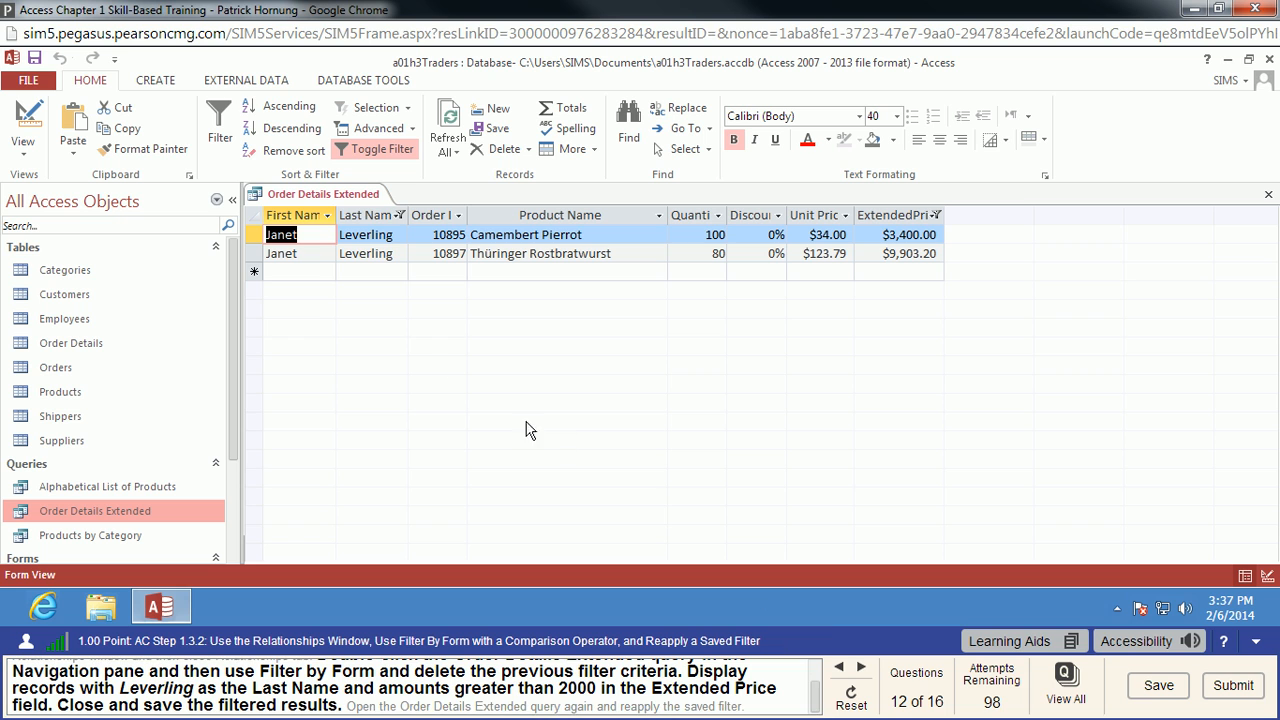
{"action": "right_click", "coordinate": [345, 194]}
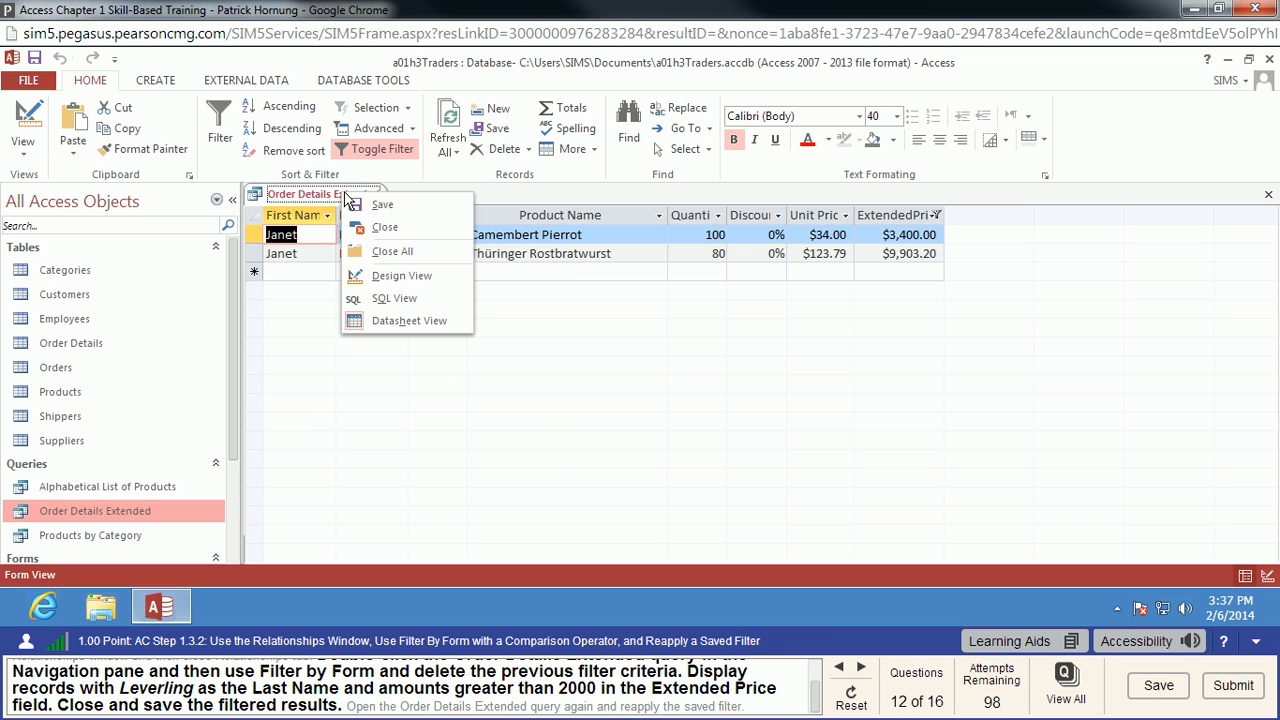
{"action": "left_click", "coordinate": [383, 232]}
{"action": "left_click", "coordinate": [589, 378]}
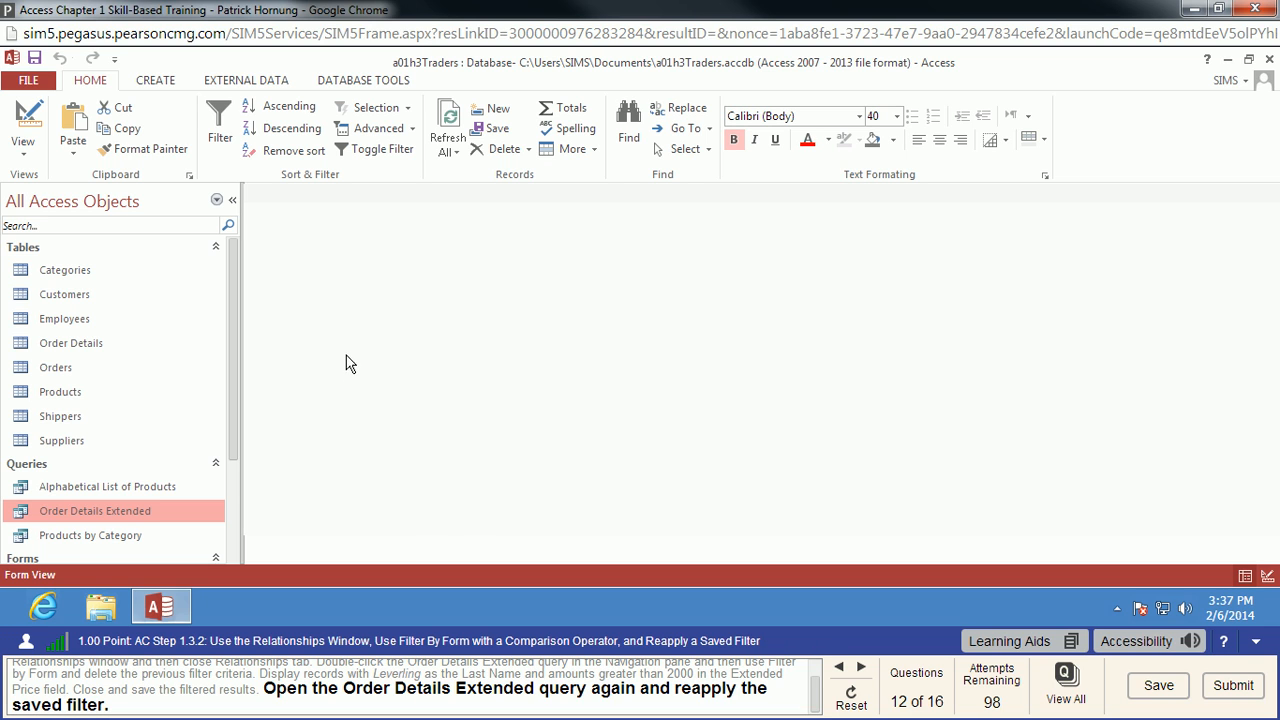
Reopen the Order Details Extended query and reapply its saved filter.
{"action": "double_click", "coordinate": [116, 513]}
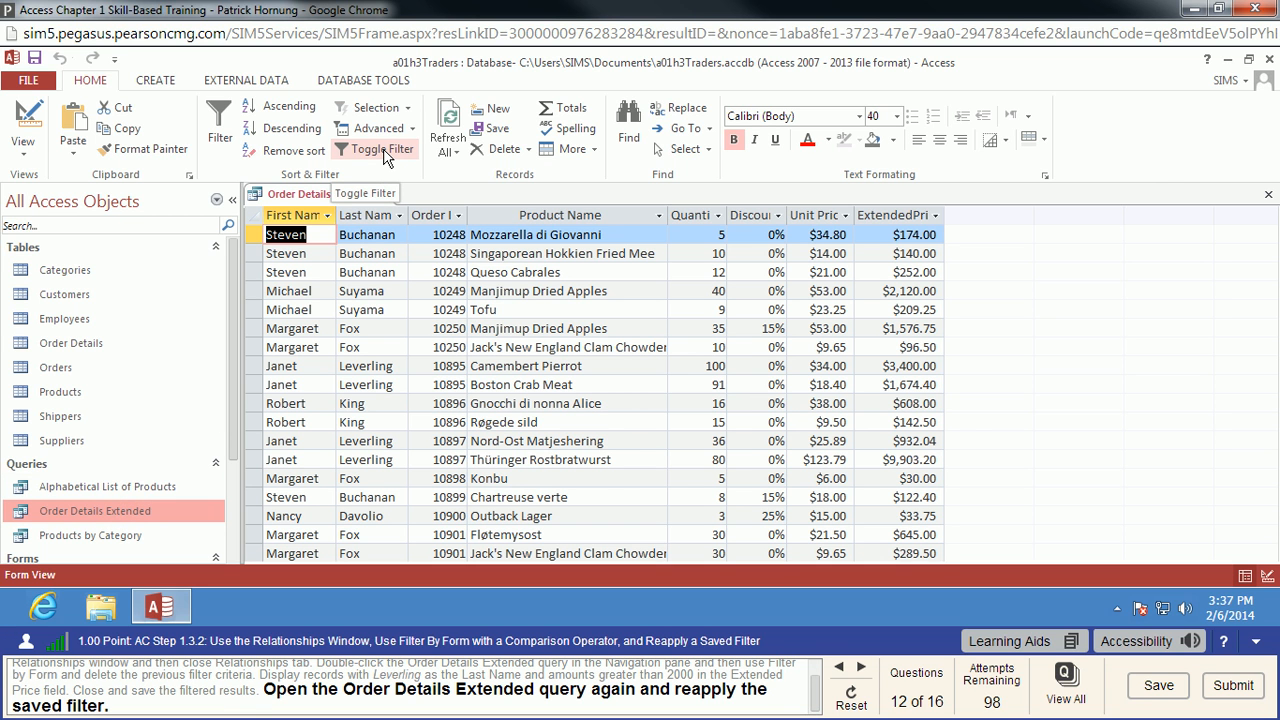
{"action": "left_click", "coordinate": [386, 156]}
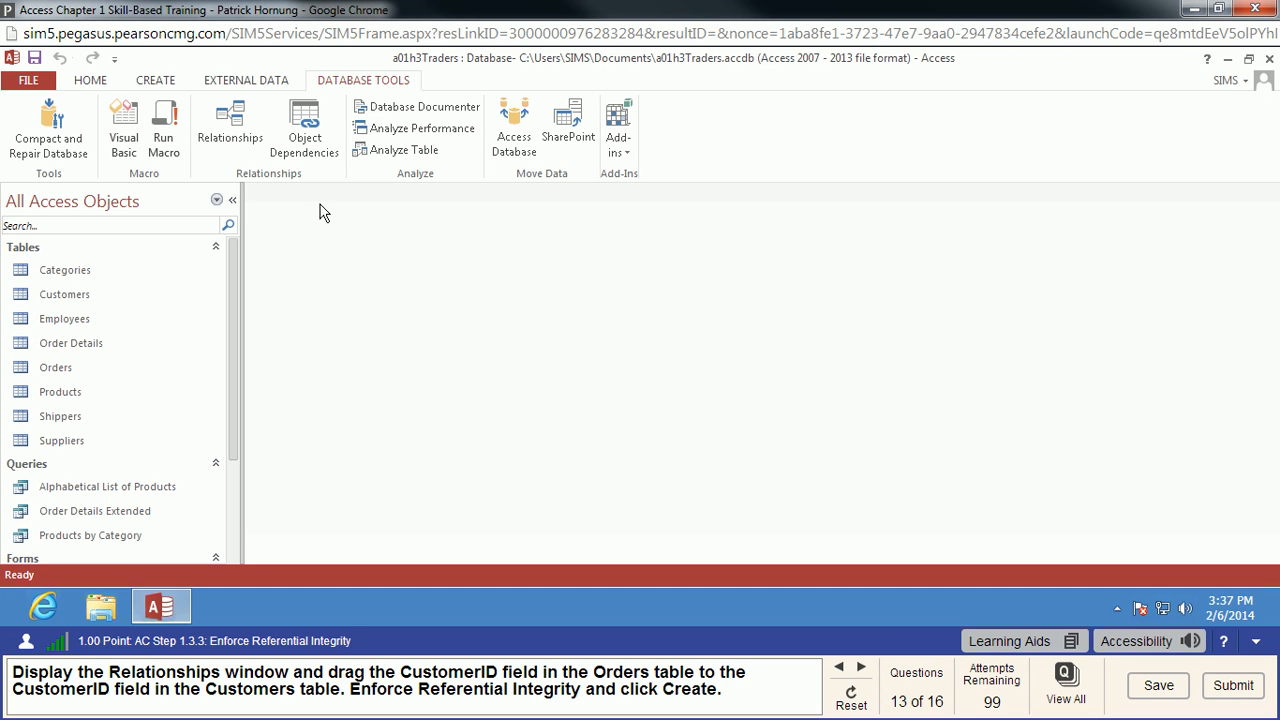
Display the Relationships window and create a relationship from CustomerID in Orders to CustomerID in Customers, enforcing referential integrity.
{"action": "left_click", "coordinate": [237, 132]}
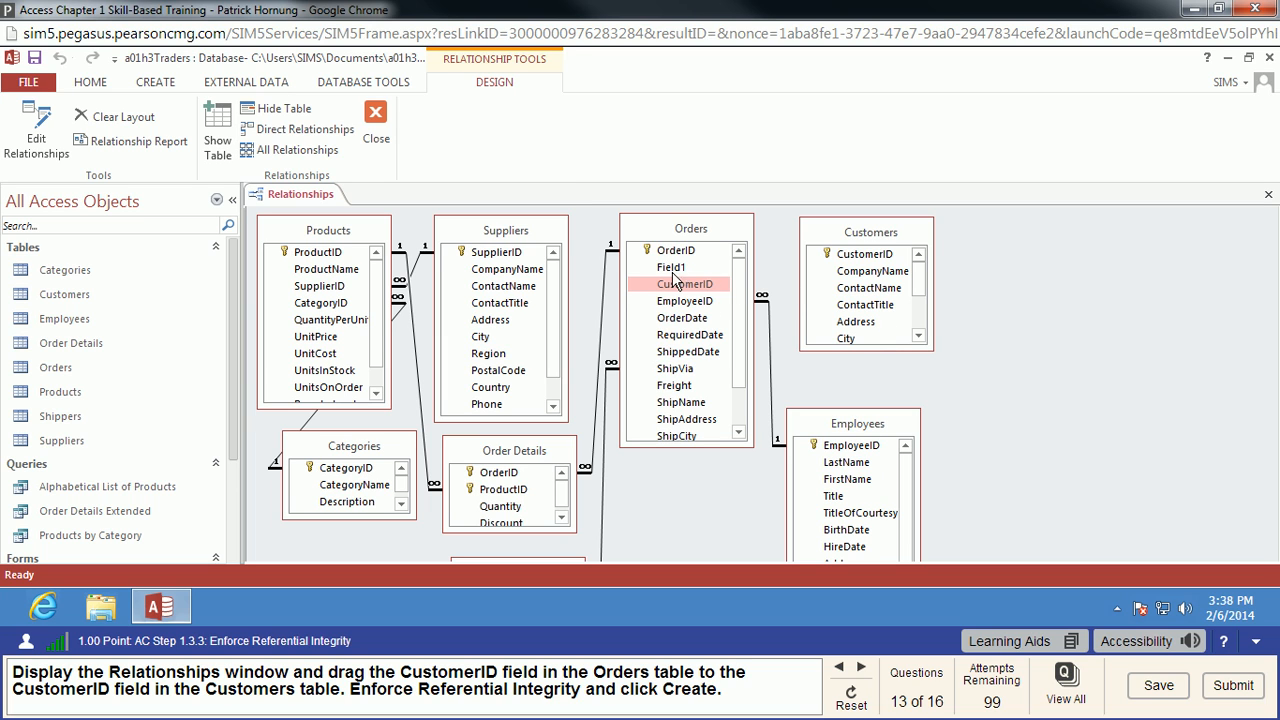
{"action": "left_click_drag", "start_coordinate": [737, 291], "coordinate": [875, 256]}
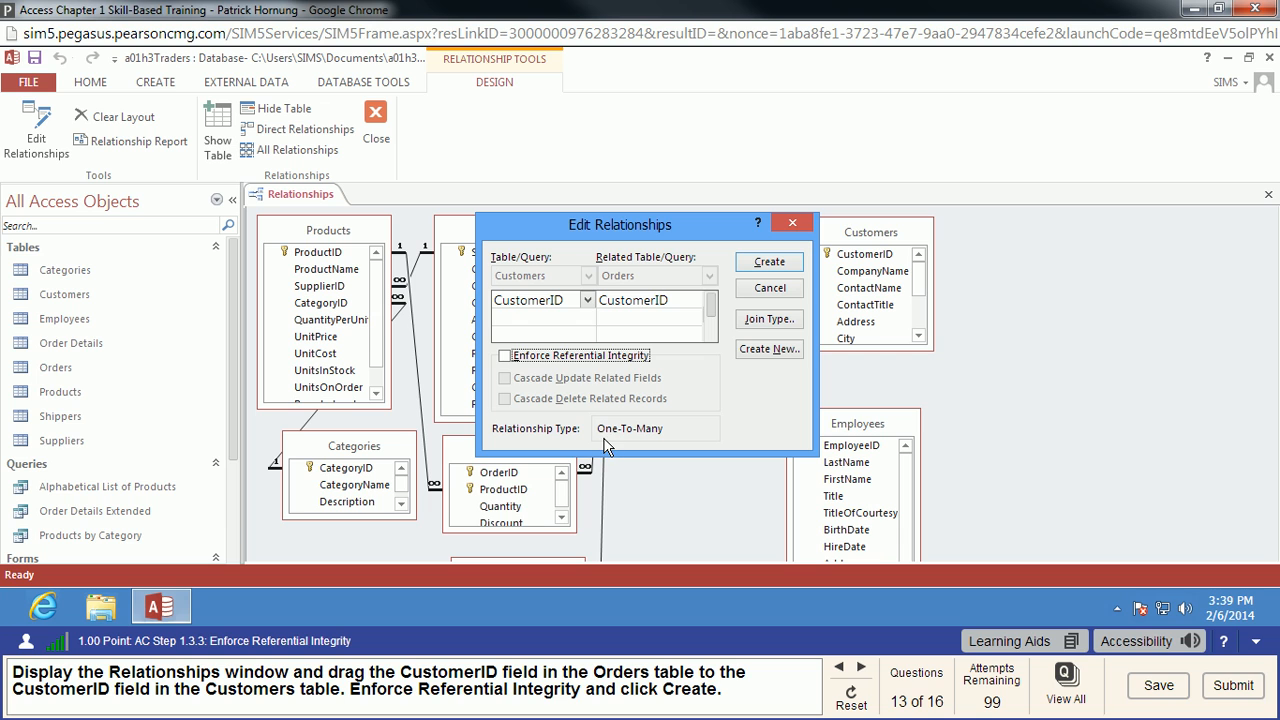
{"action": "left_click", "coordinate": [505, 356]}
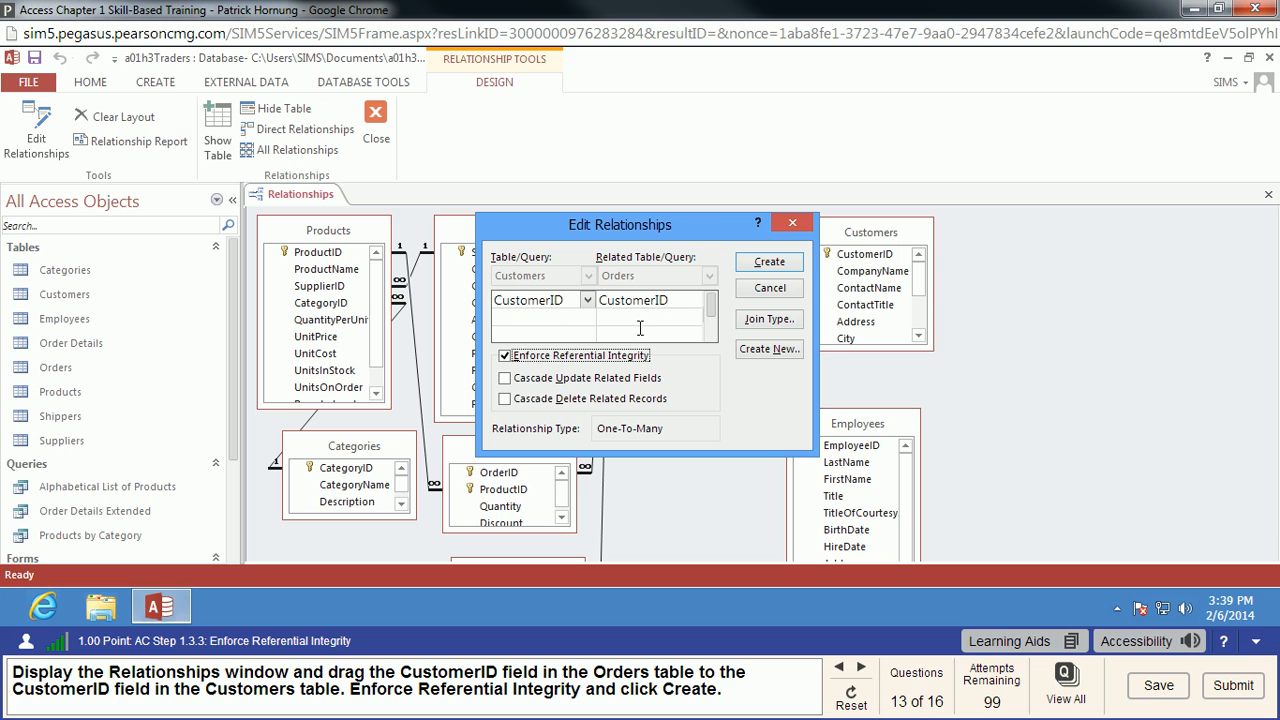
{"action": "left_click", "coordinate": [755, 264]}
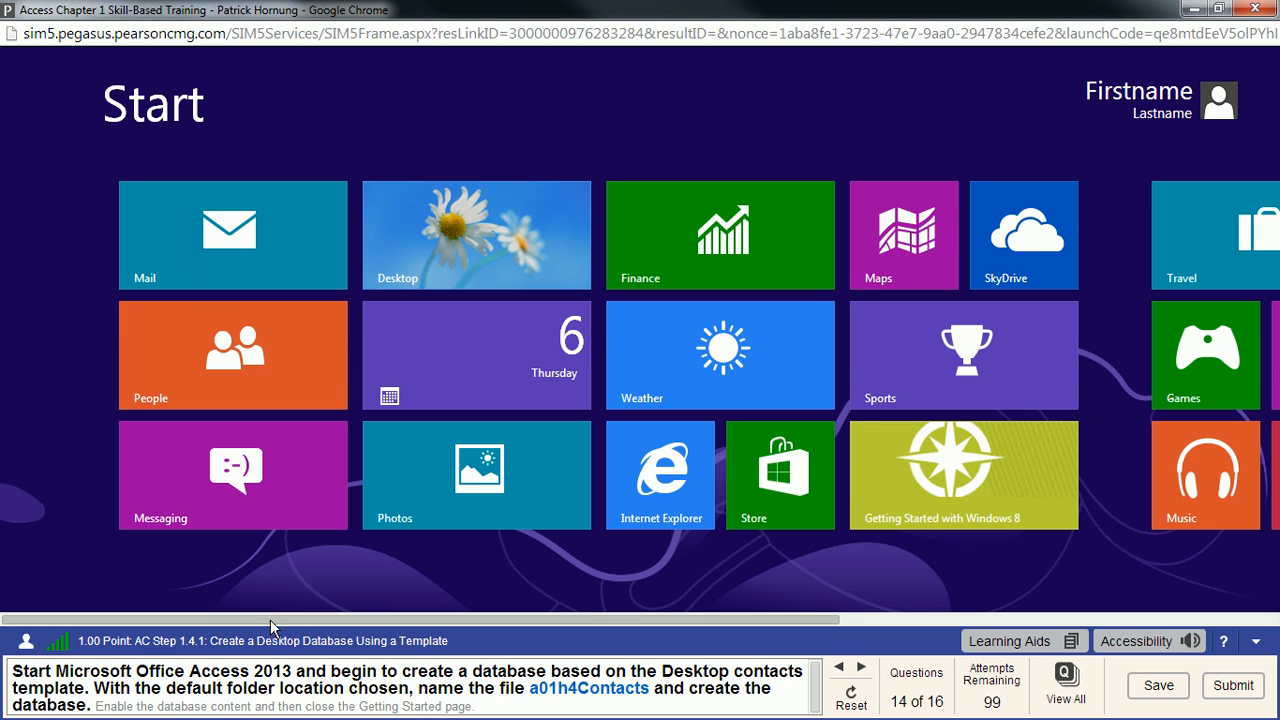
Start Access 2013 and choose the Desktop contacts template for a new database.
{"action": "left_click_drag", "start_coordinate": [270, 619], "coordinate": [658, 619]}
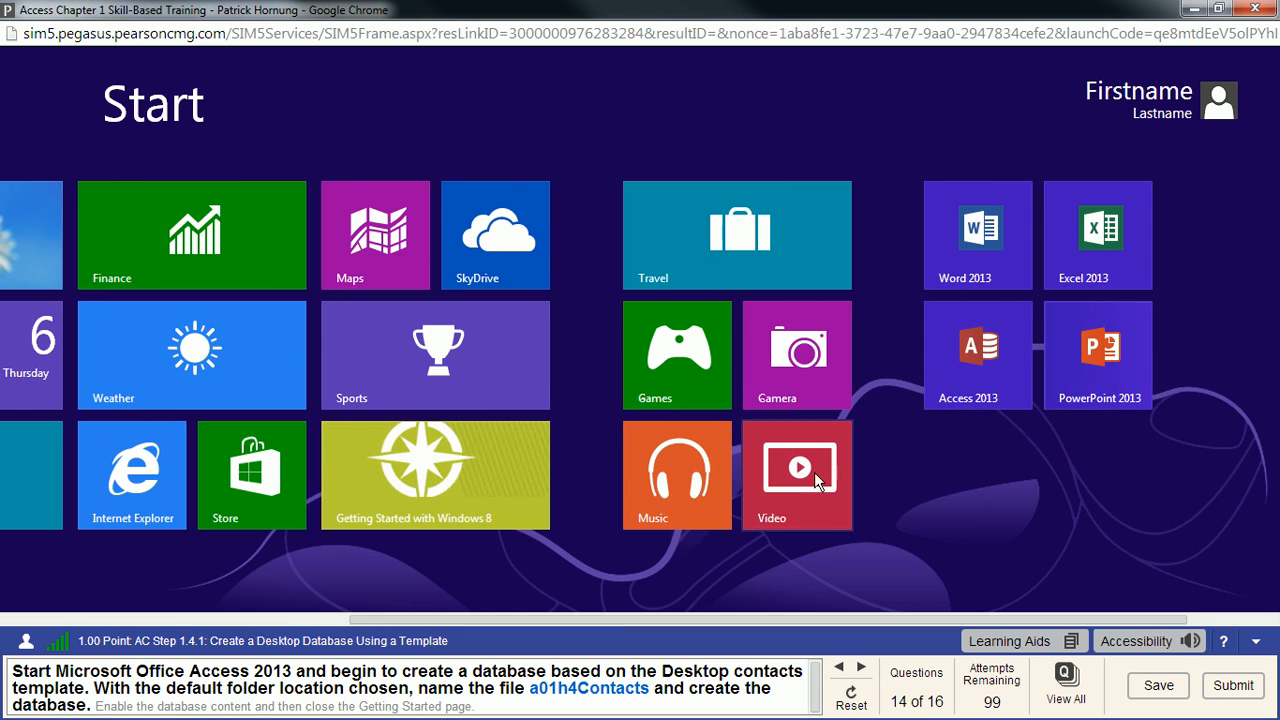
{"action": "left_click", "coordinate": [970, 355]}
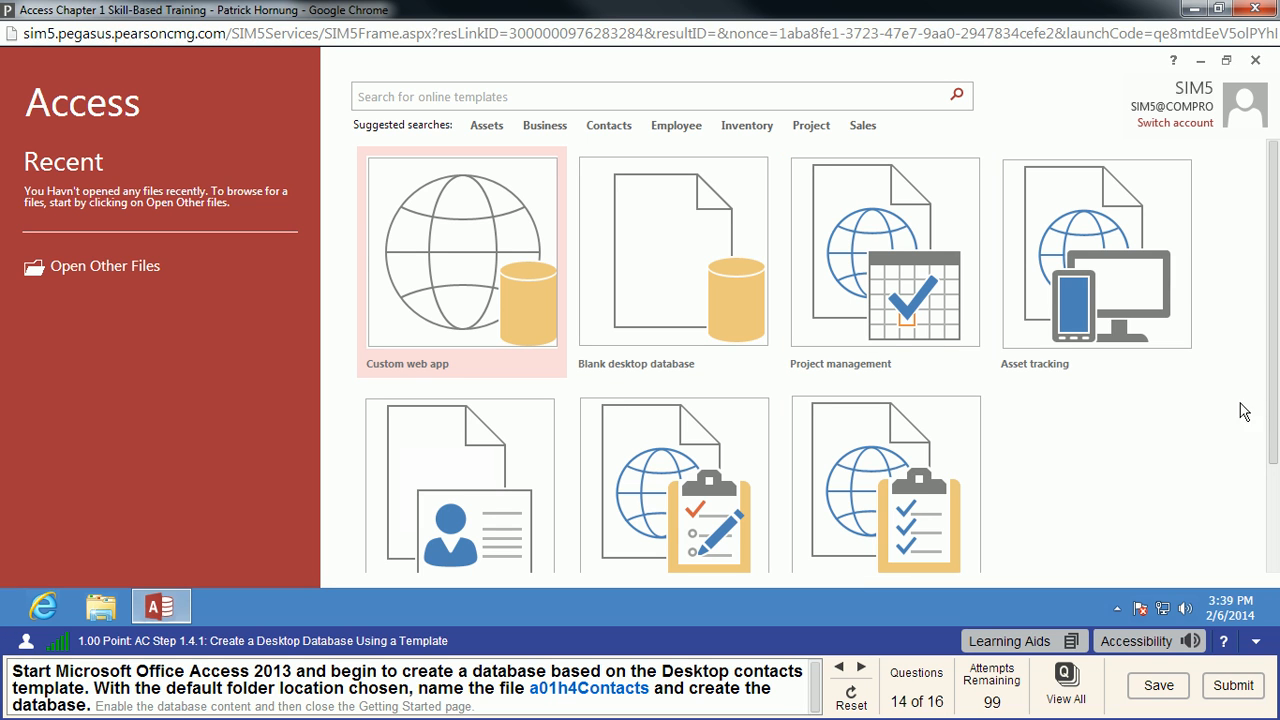
{"action": "left_click_drag", "start_coordinate": [1272, 402], "coordinate": [1272, 492]}
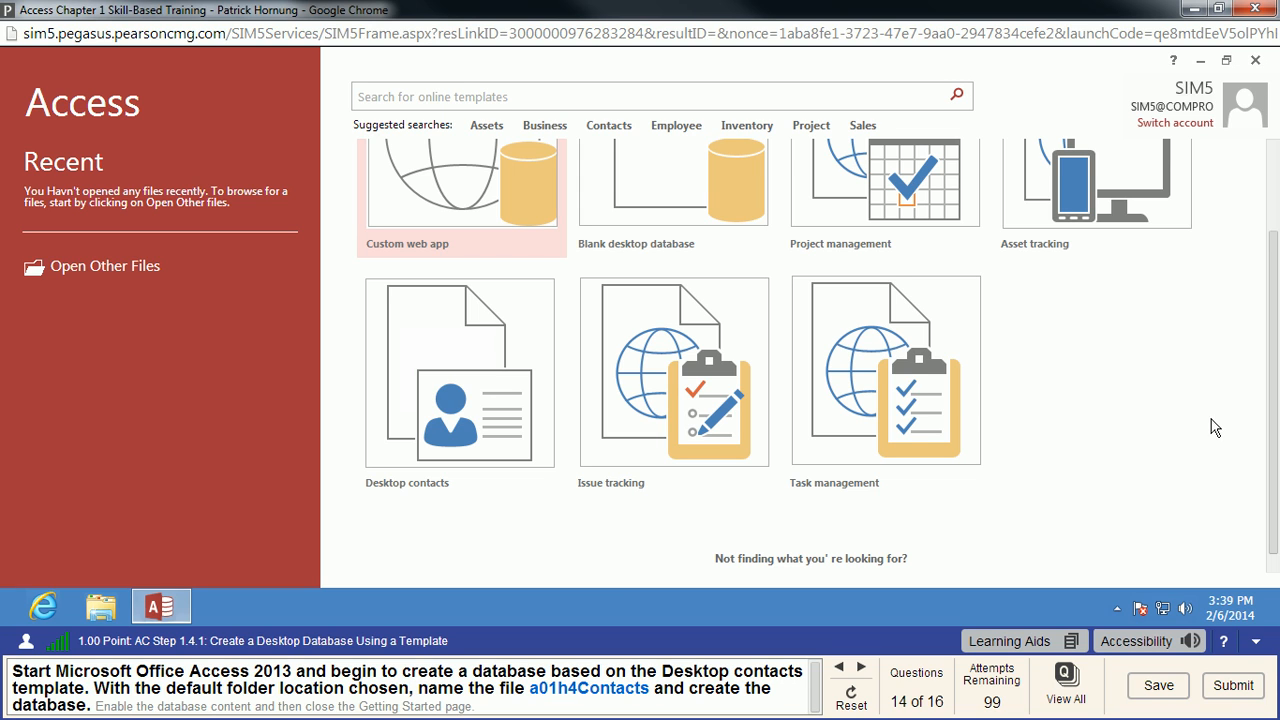
{"action": "left_click", "coordinate": [397, 349]}
{"action": "left_click", "coordinate": [397, 349]}
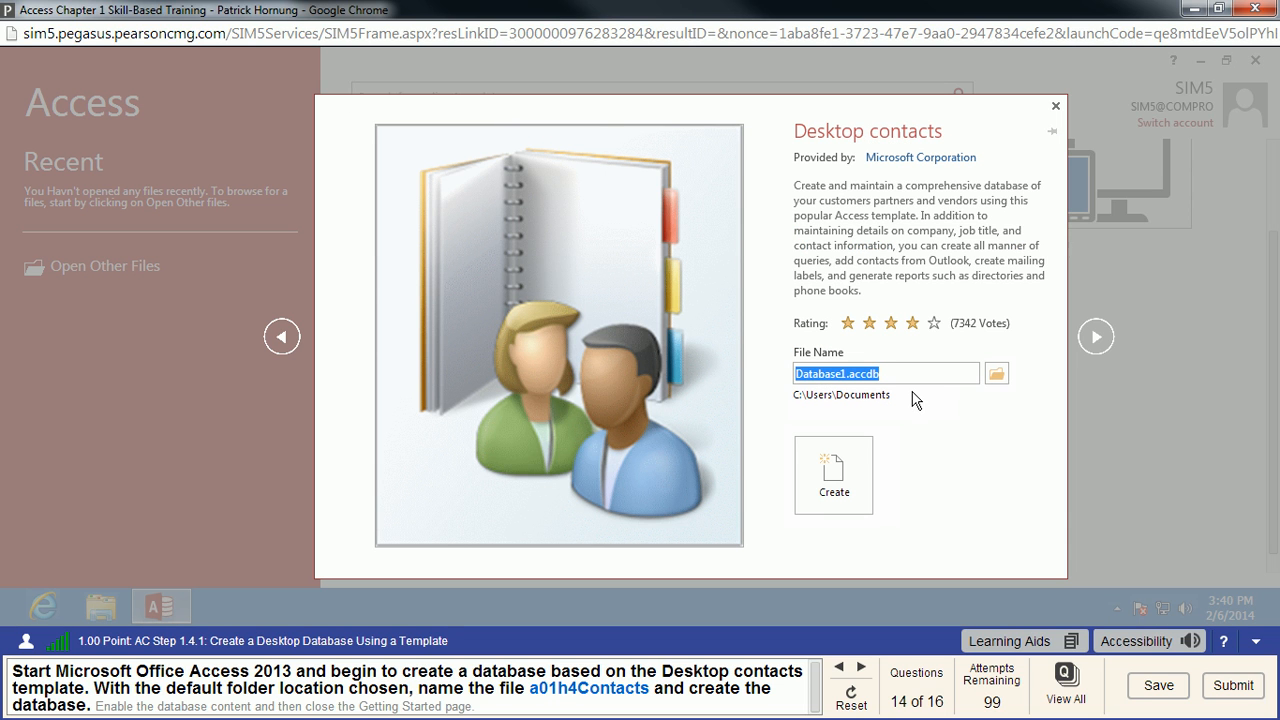
Create the database with the file name a01h4Contacts in the default folder and enable its content.
{"action": "type", "text": "a0"}
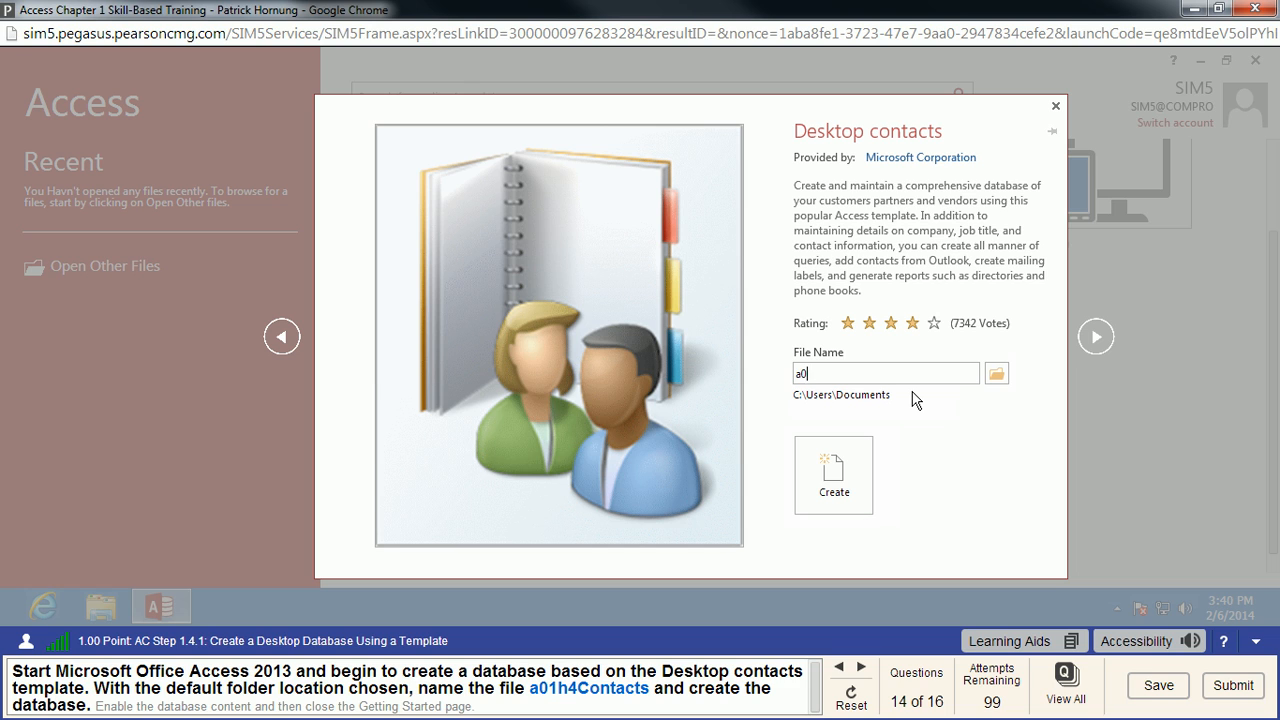
{"action": "type", "text": "1h4Contacts"}
{"action": "left_click", "coordinate": [847, 483]}
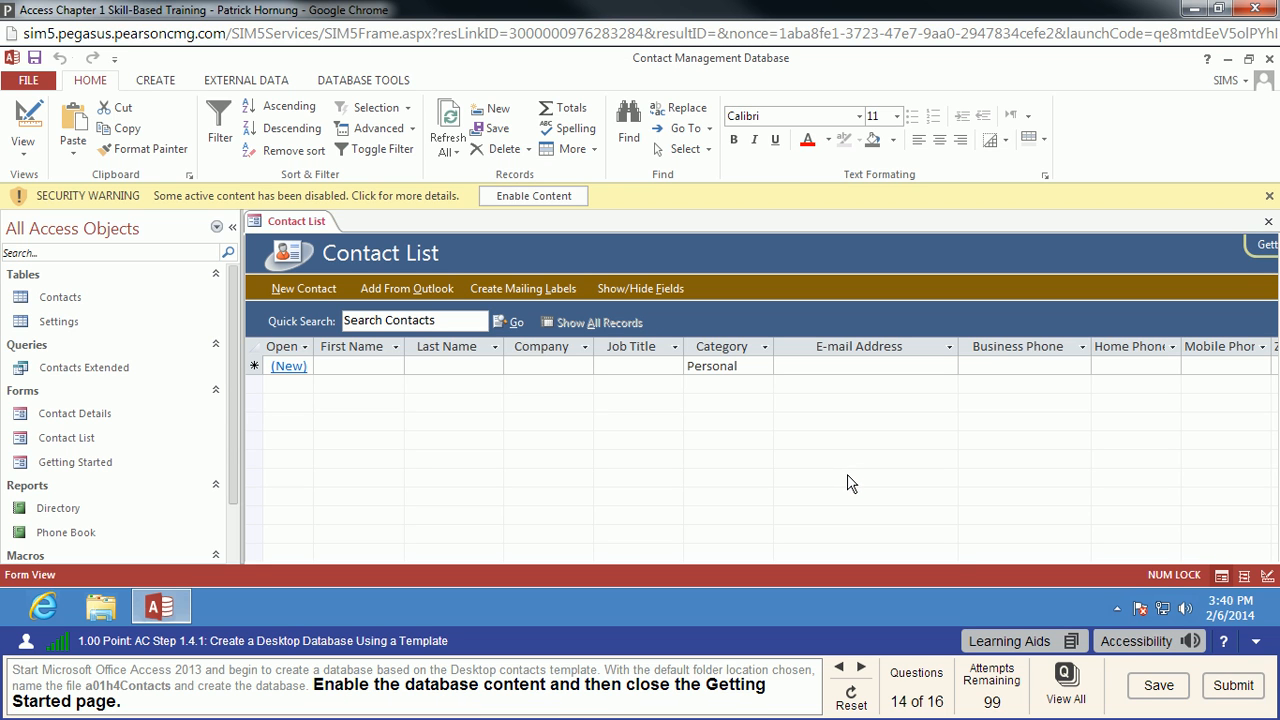
{"action": "left_click", "coordinate": [534, 200]}
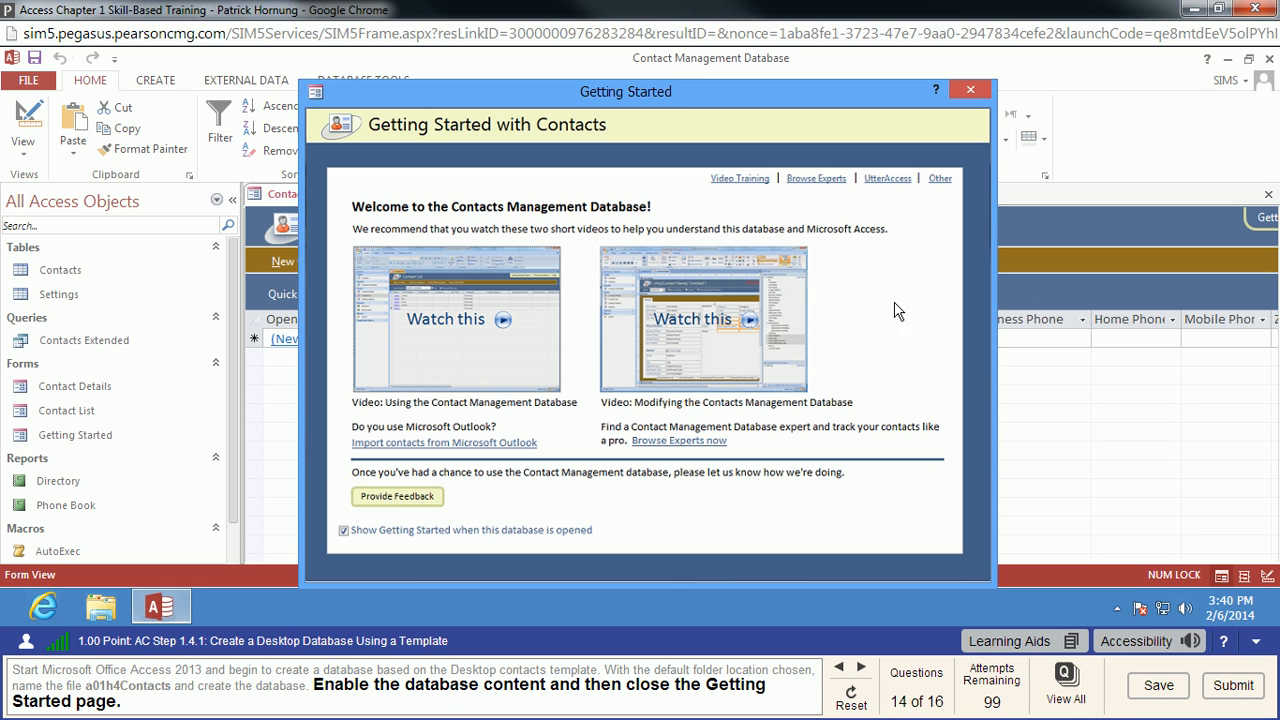
Close the Getting Started page, then add a contact with the contact's first and last name from the Contact List form, saving and closing the record.
{"action": "left_click", "coordinate": [970, 91]}
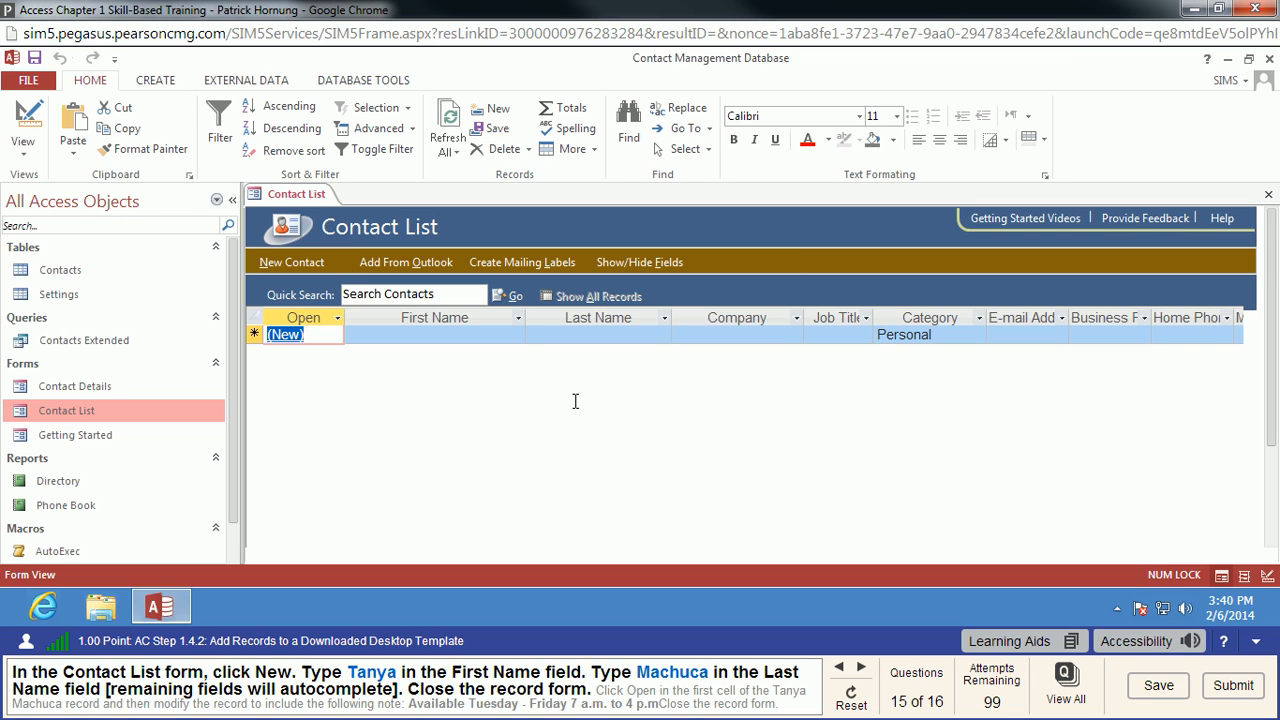
{"action": "left_click", "coordinate": [285, 335]}
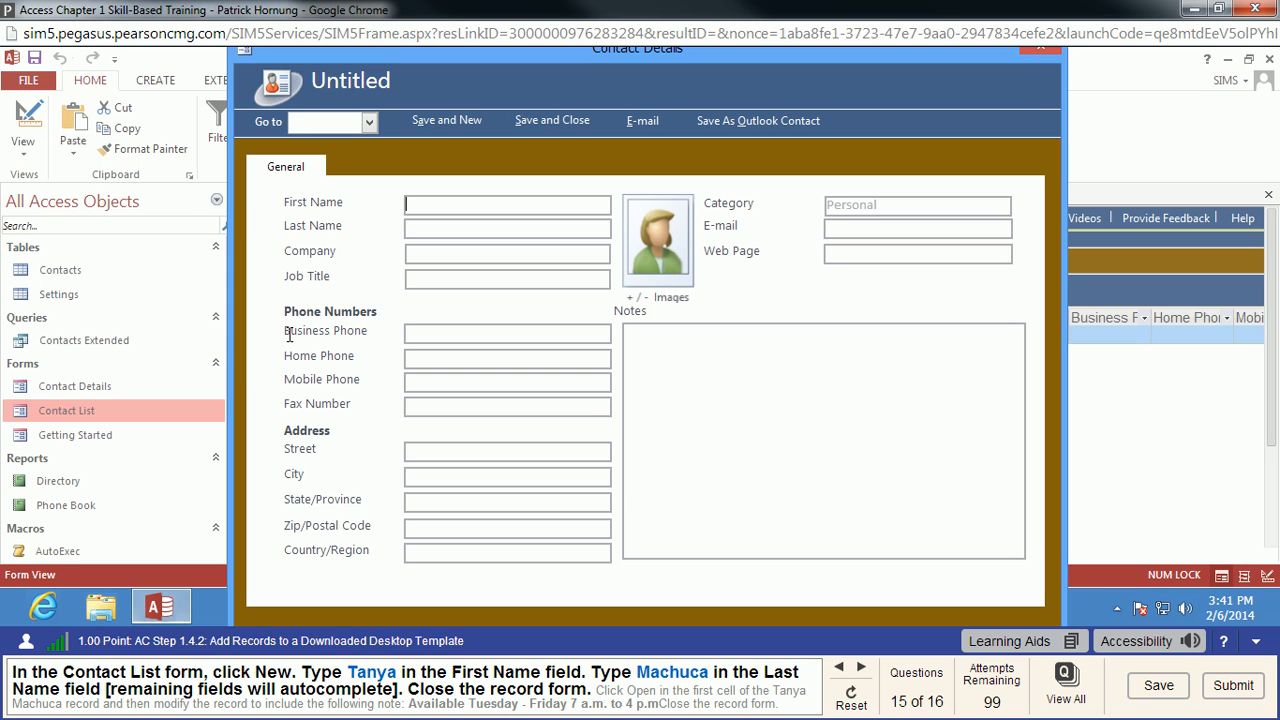
{"action": "type", "text": "Tanya"}
{"action": "key", "text": "Tab"}
{"action": "type", "text": "Mac"}
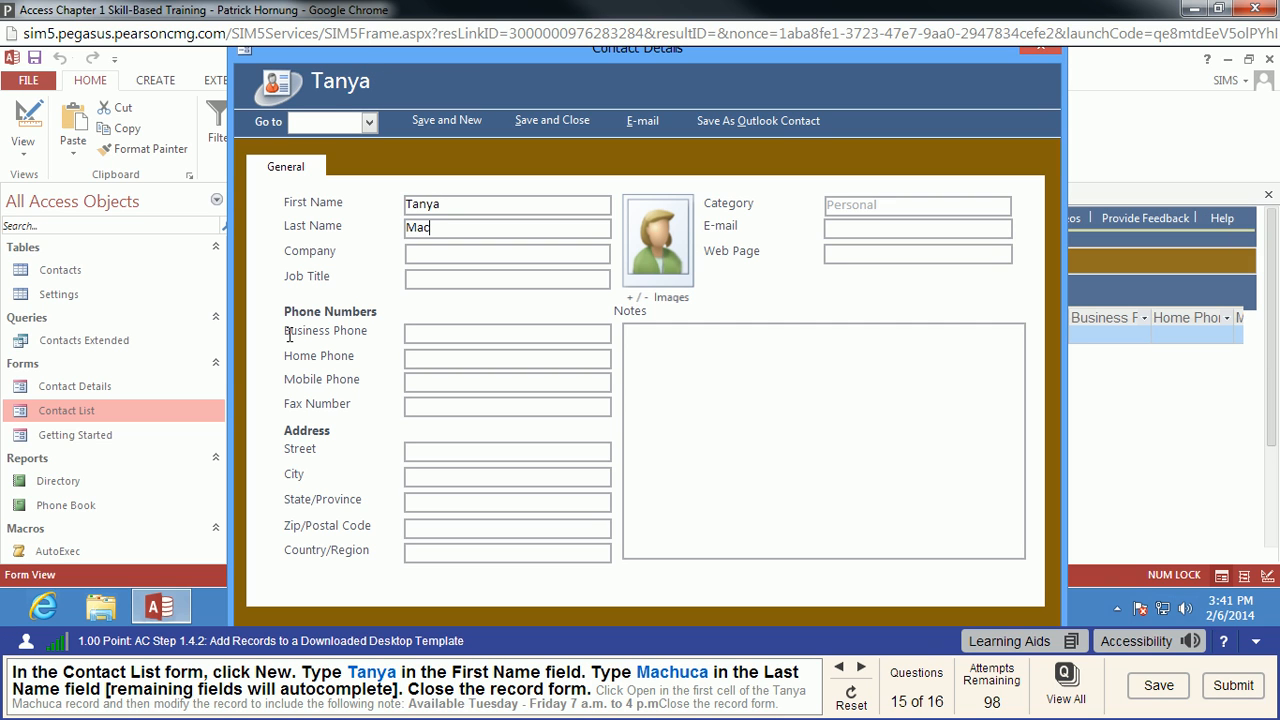
{"action": "type", "text": "huca"}
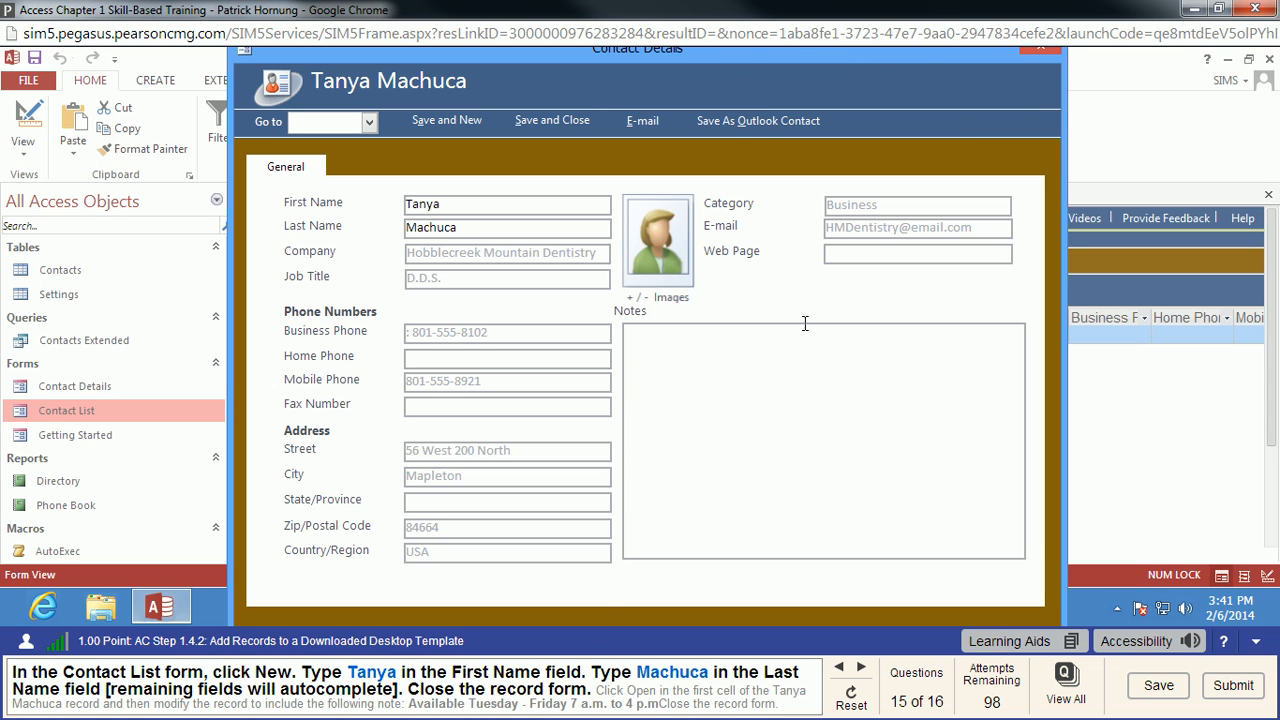
{"action": "left_click_drag", "start_coordinate": [951, 53], "coordinate": [980, 69]}
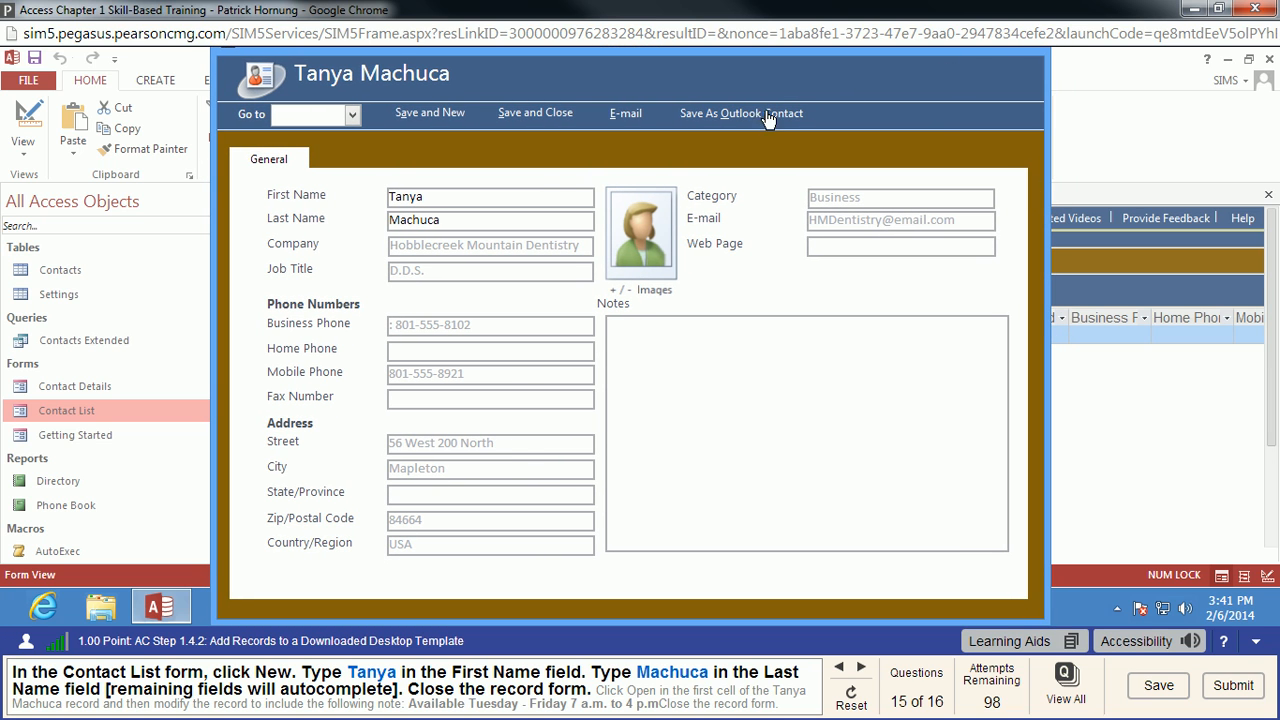
{"action": "left_click", "coordinate": [538, 116]}
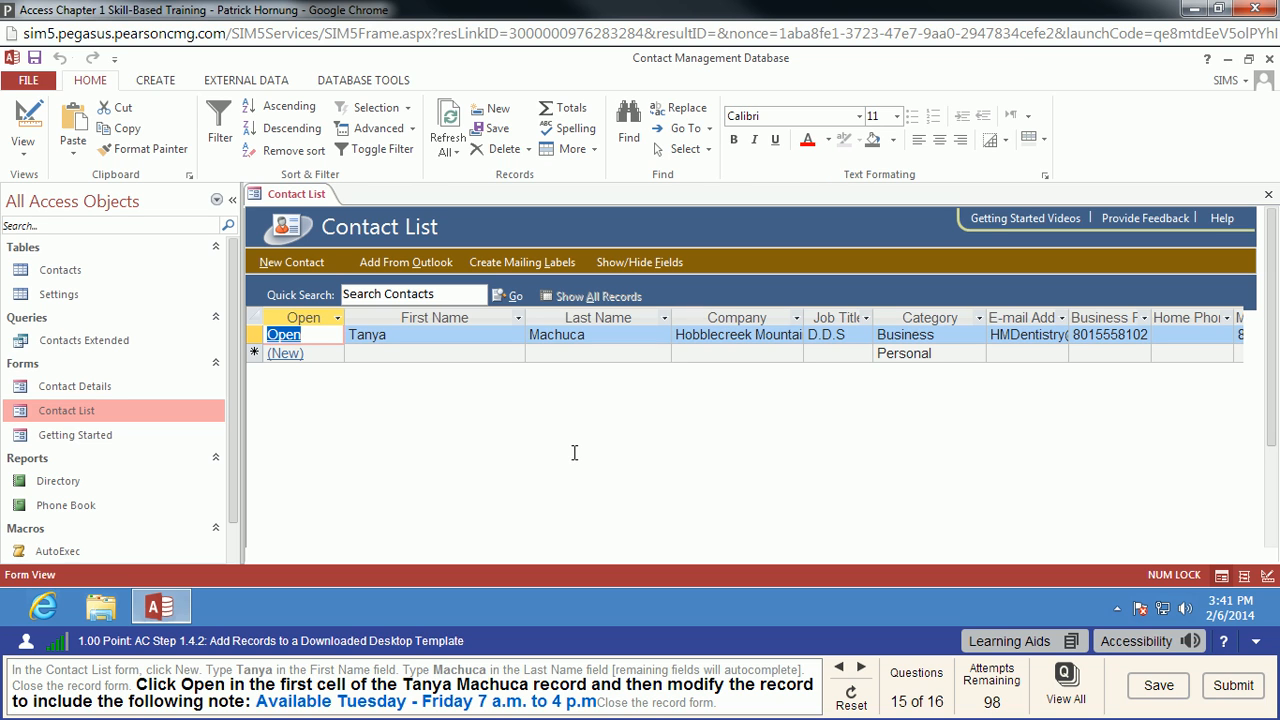
Open the new contact's record, add the note "Available Tuesday - Friday 7 a.m. to 4 p.m", and save and close it.
{"action": "left_click", "coordinate": [284, 338]}
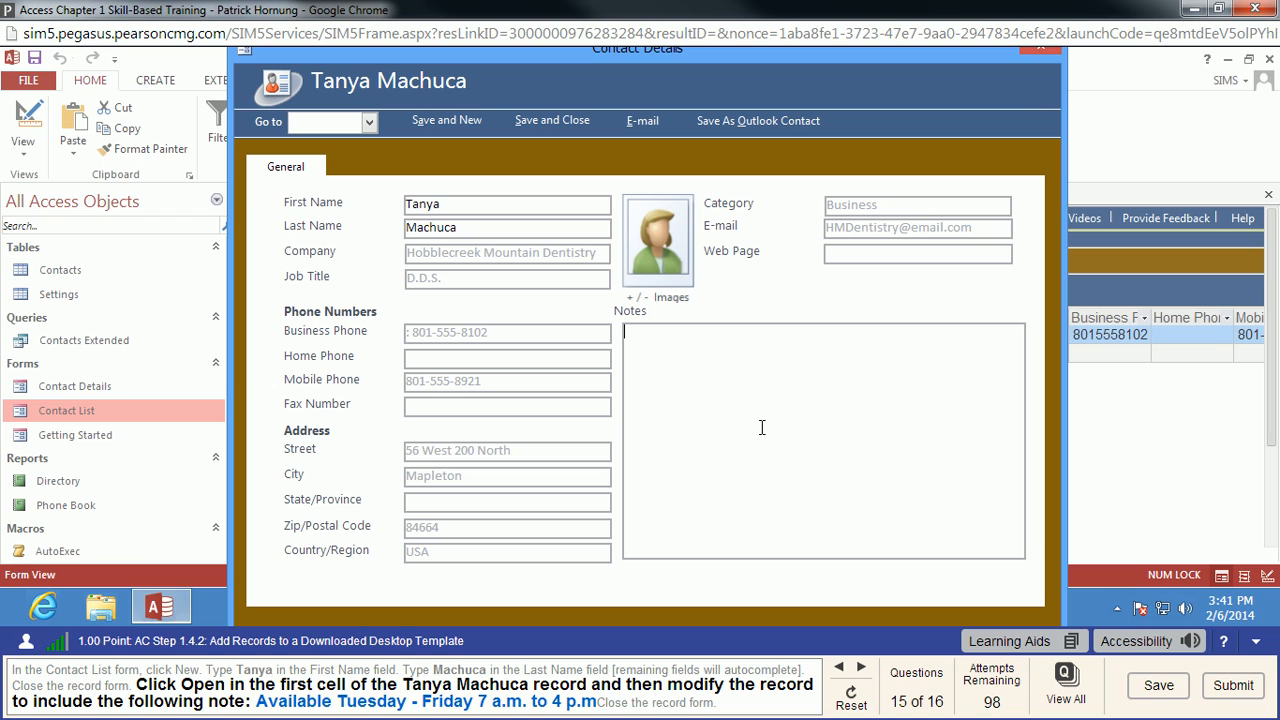
{"action": "type", "text": "Avai"}
{"action": "type", "text": "ble Tuesday - Friday "}
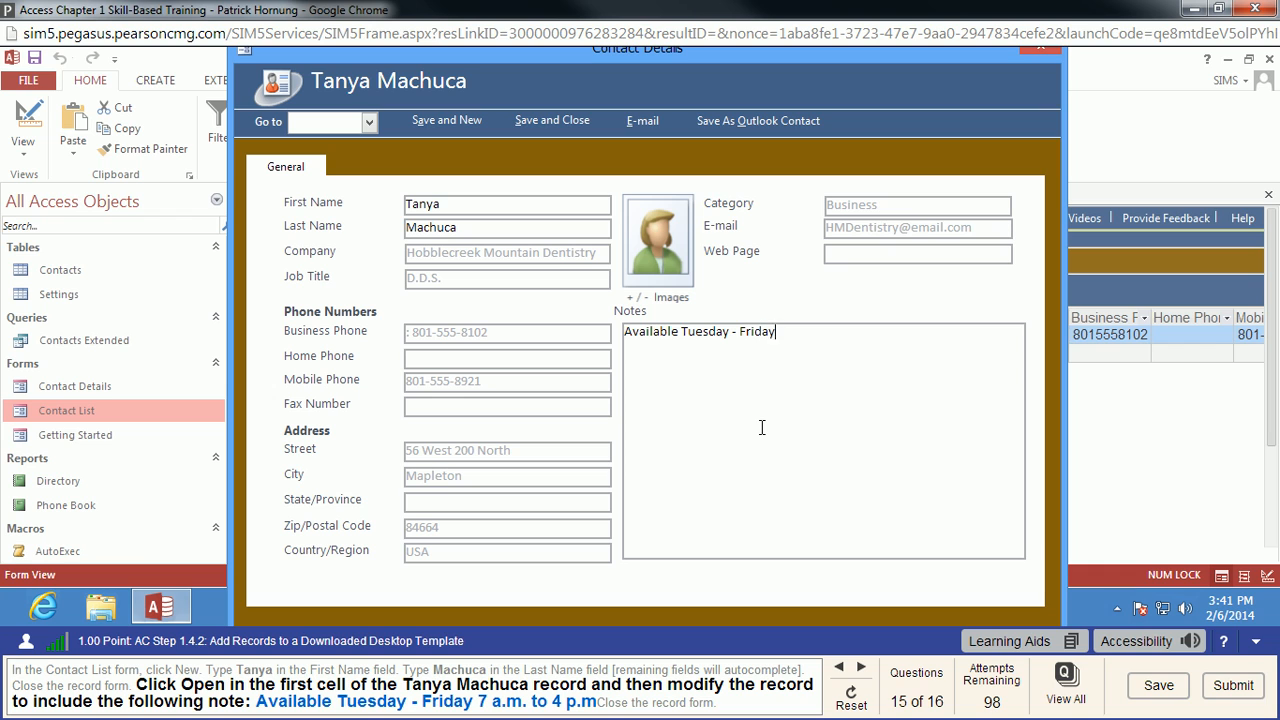
{"action": "type", "text": "7 a.m. to 4 p.m"}
{"action": "key", "text": "BackSpace"}
{"action": "key", "text": "BackSpace"}
{"action": "type", "text": ".m"}
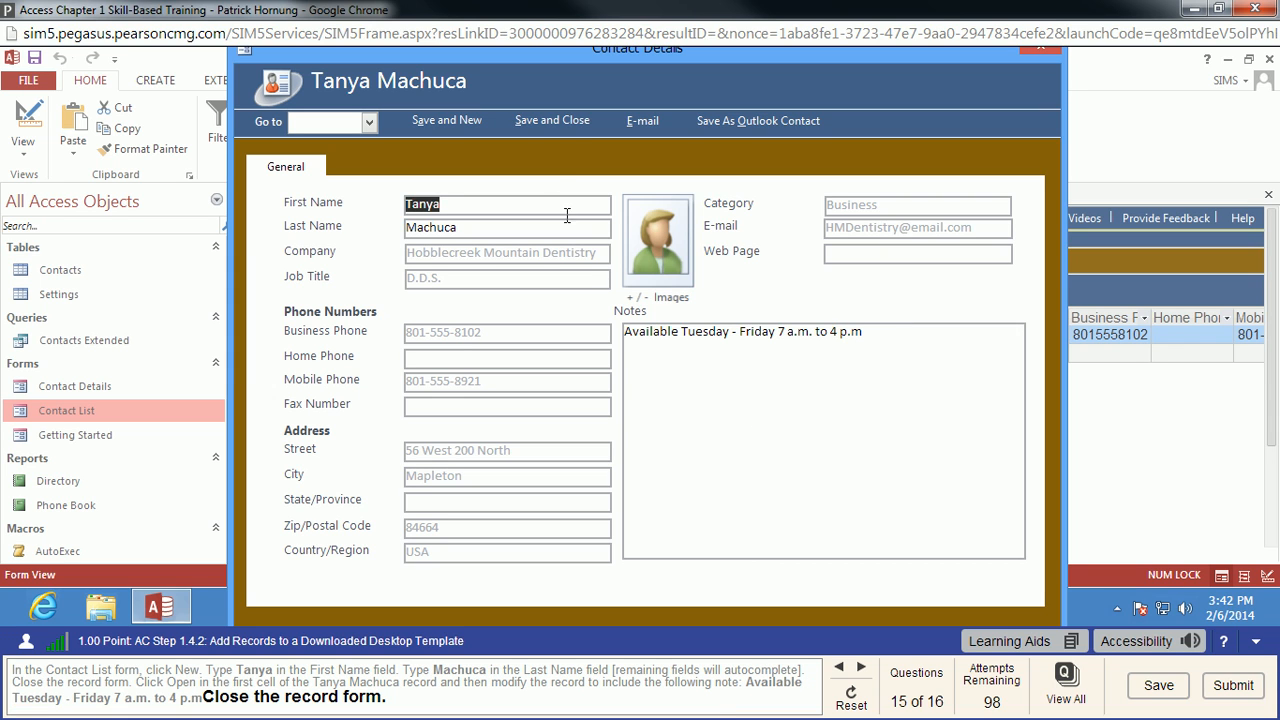
{"action": "left_click", "coordinate": [553, 122]}
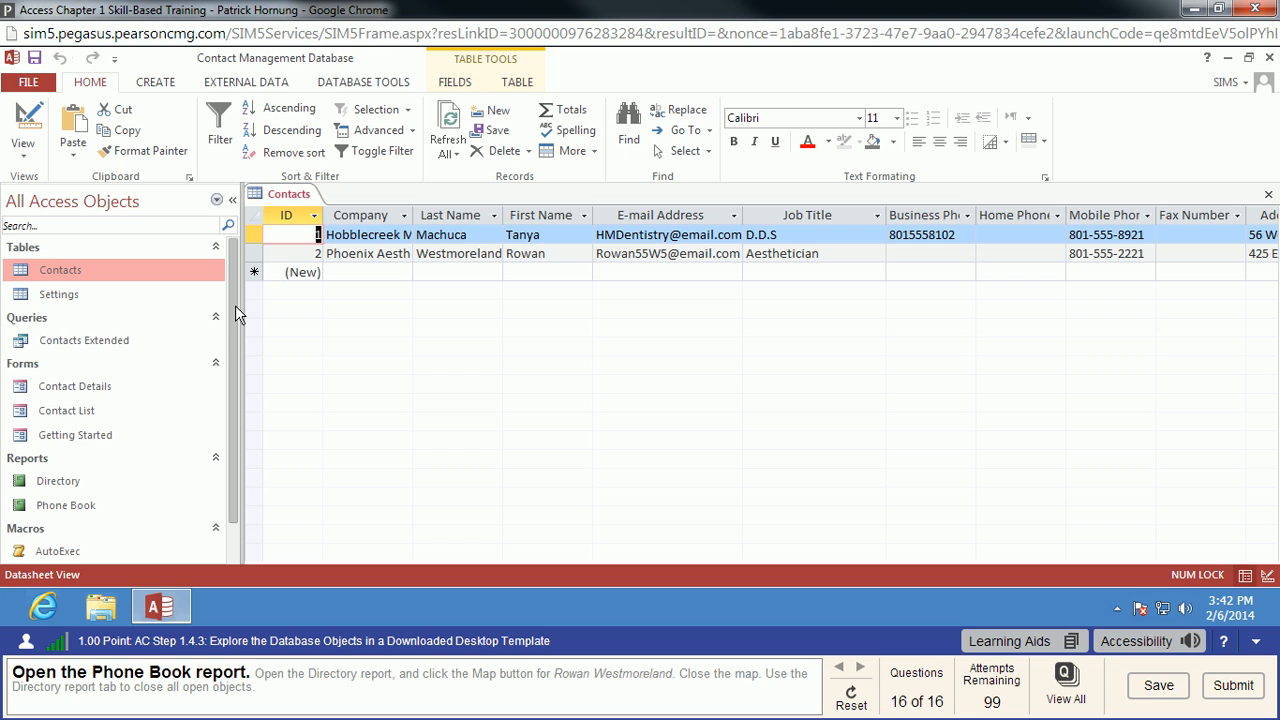
Open the Phone Book report and the Directory report.
{"action": "left_click_drag", "start_coordinate": [237, 313], "coordinate": [230, 376]}
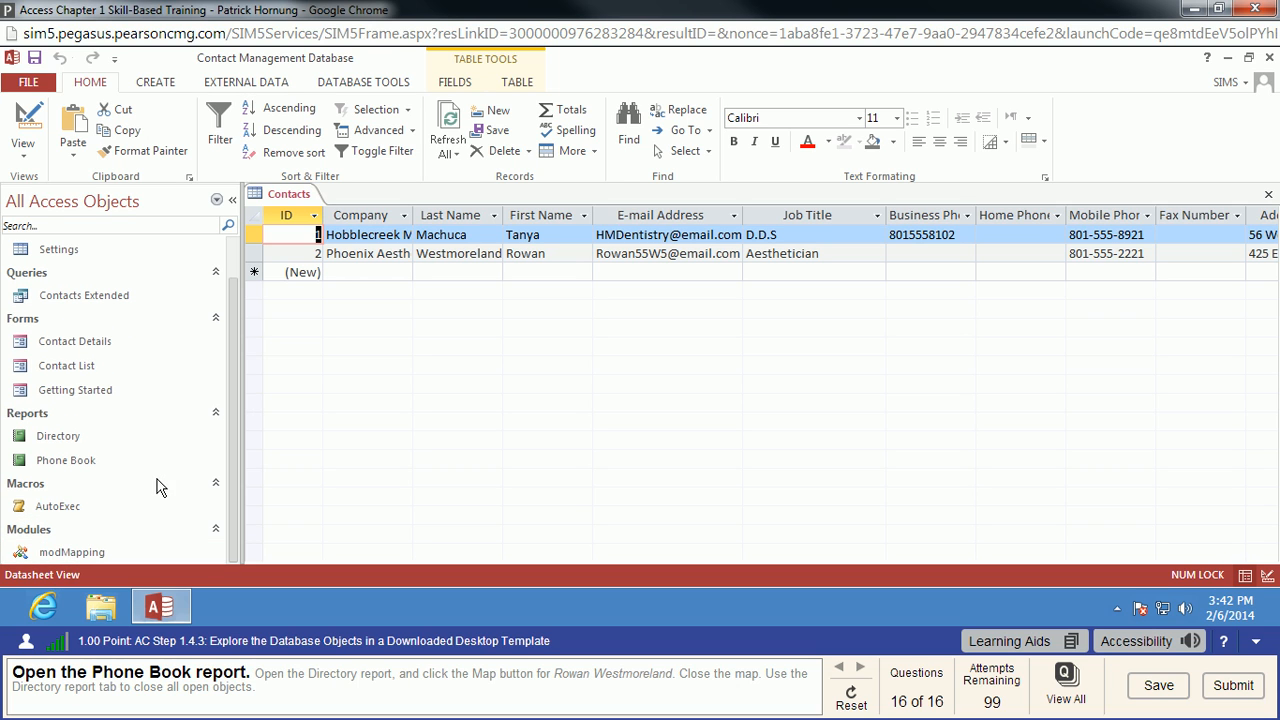
{"action": "double_click", "coordinate": [65, 463]}
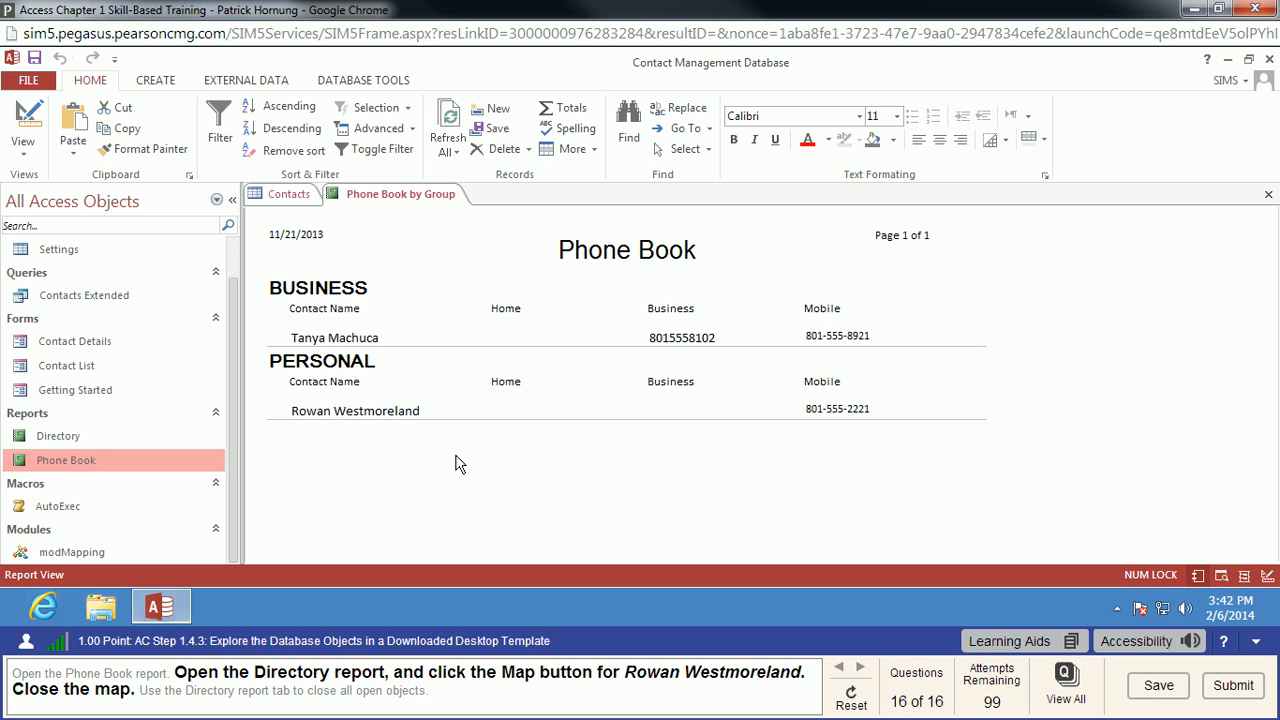
{"action": "left_click", "coordinate": [58, 437]}
{"action": "double_click", "coordinate": [57, 435]}
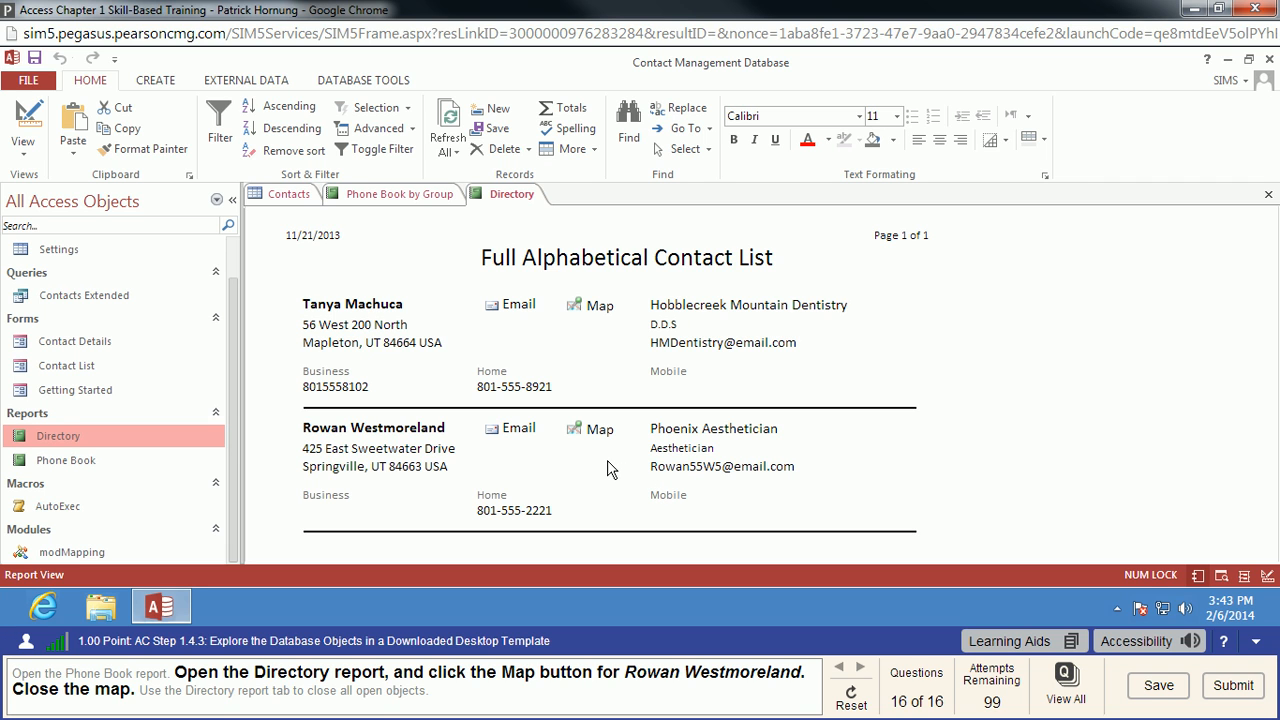
View the map for the Phoenix Aesthetician contact from the Directory report and close the map.
{"action": "left_click", "coordinate": [600, 432]}
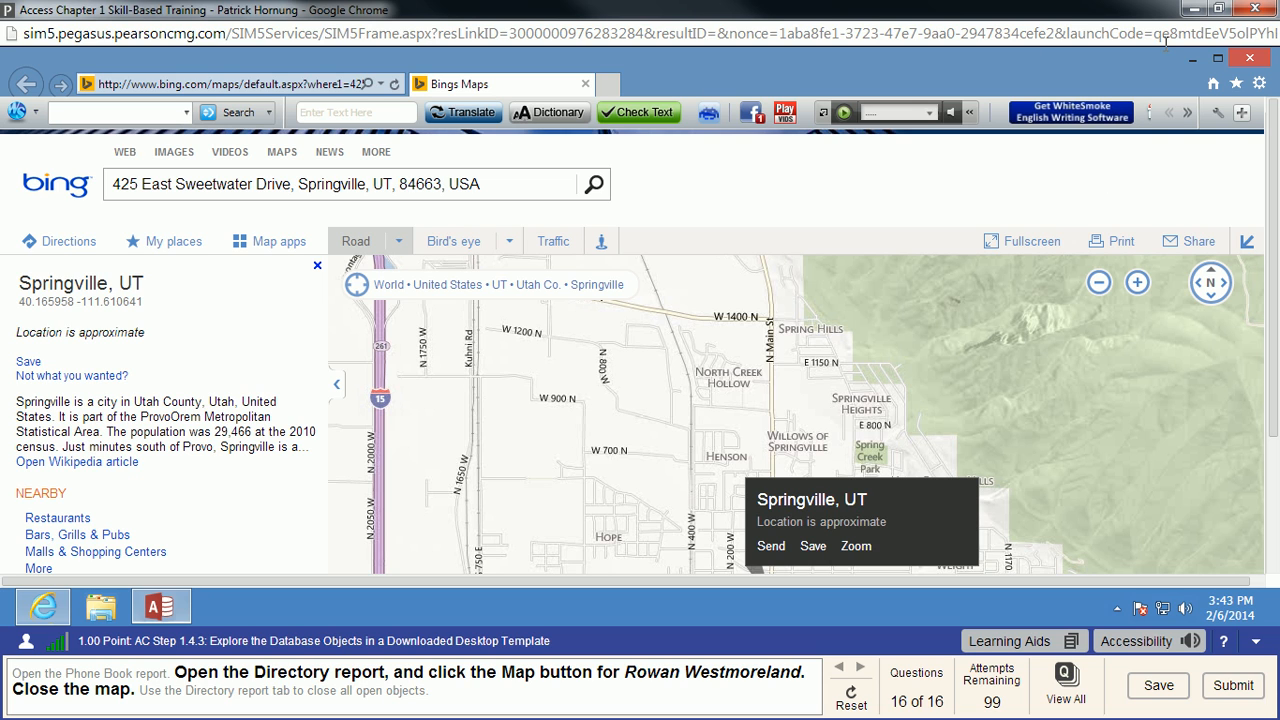
{"action": "left_click", "coordinate": [1250, 59]}
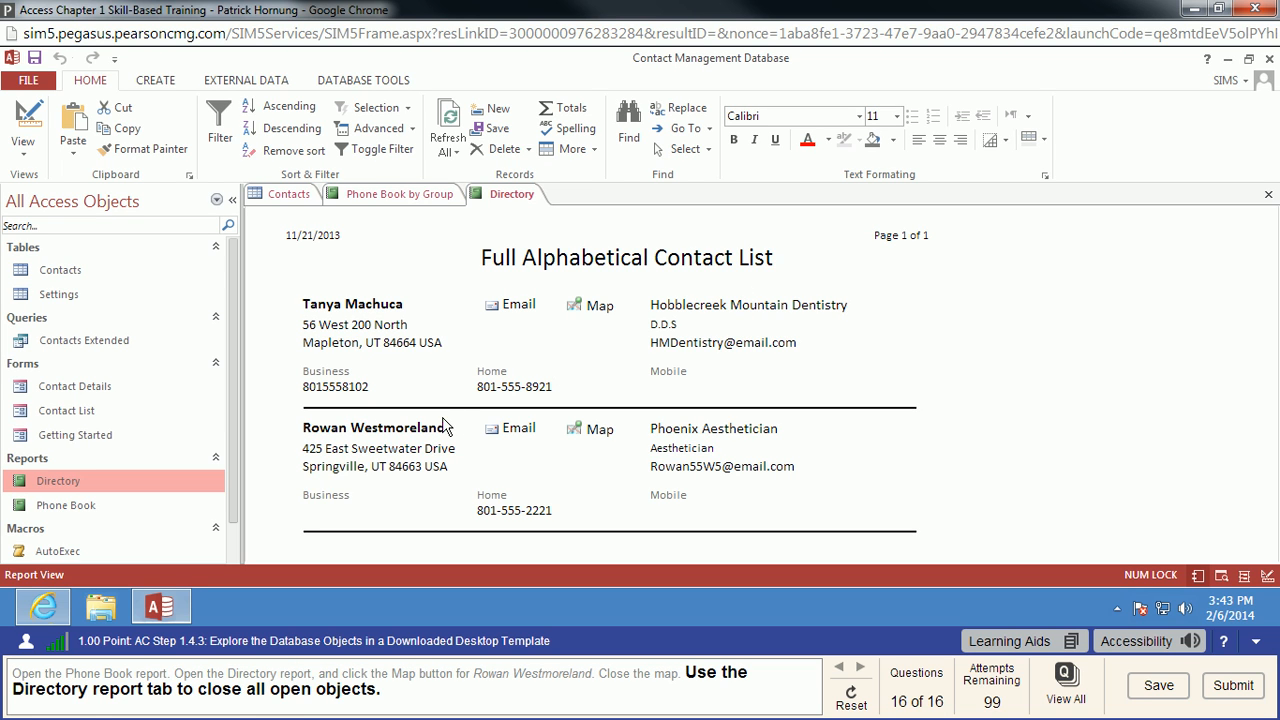
Close all open database objects together from the Directory report and submit the finished assignment.
{"action": "right_click", "coordinate": [517, 200]}
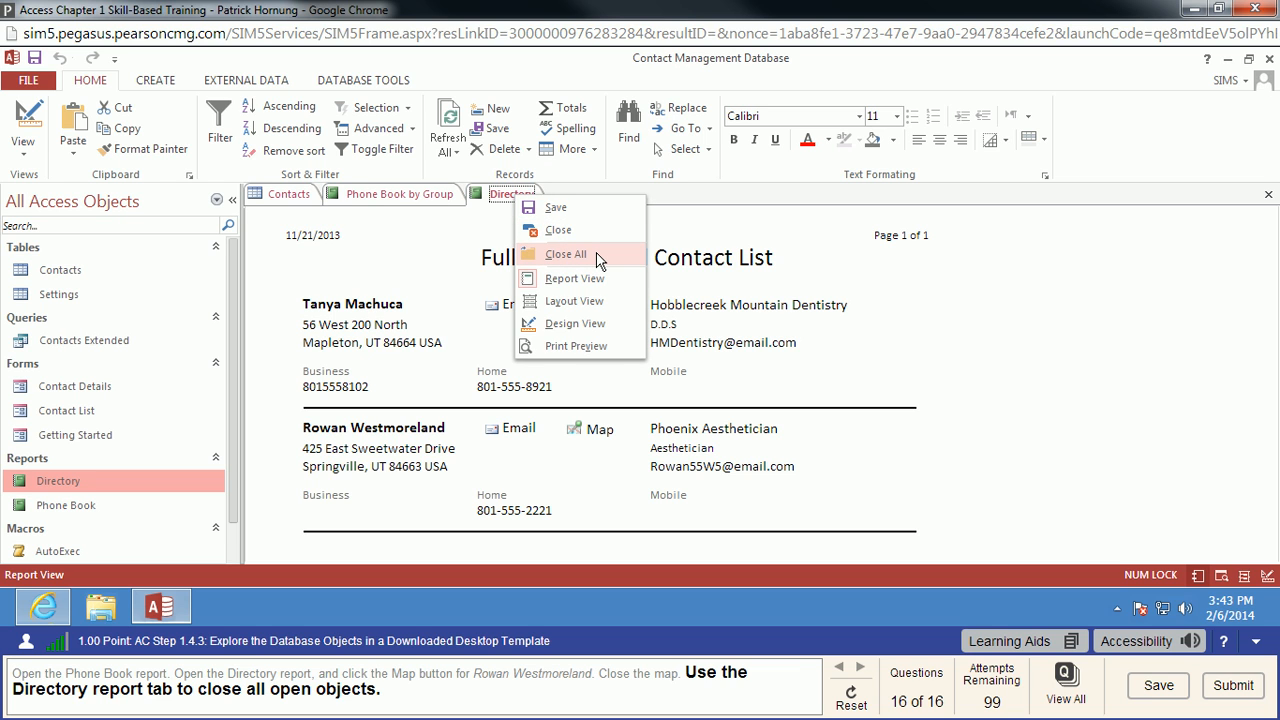
{"action": "left_click", "coordinate": [566, 254]}
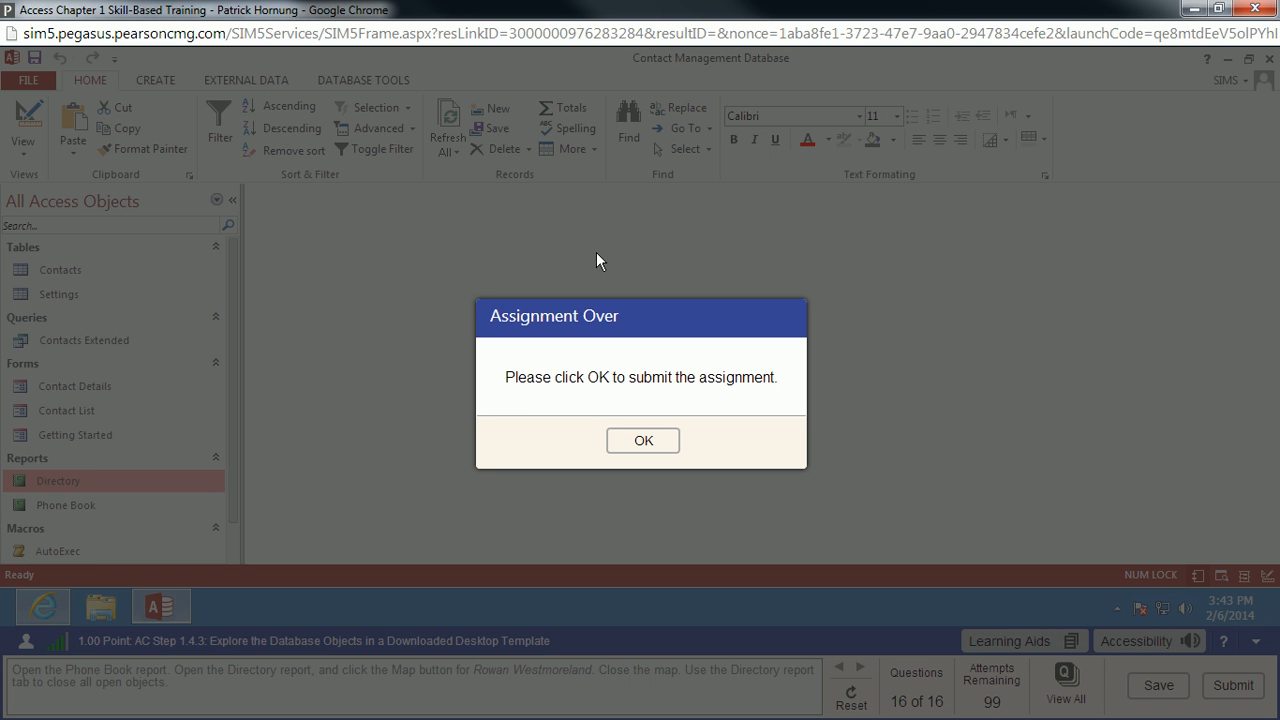
{"action": "left_click", "coordinate": [662, 447]}
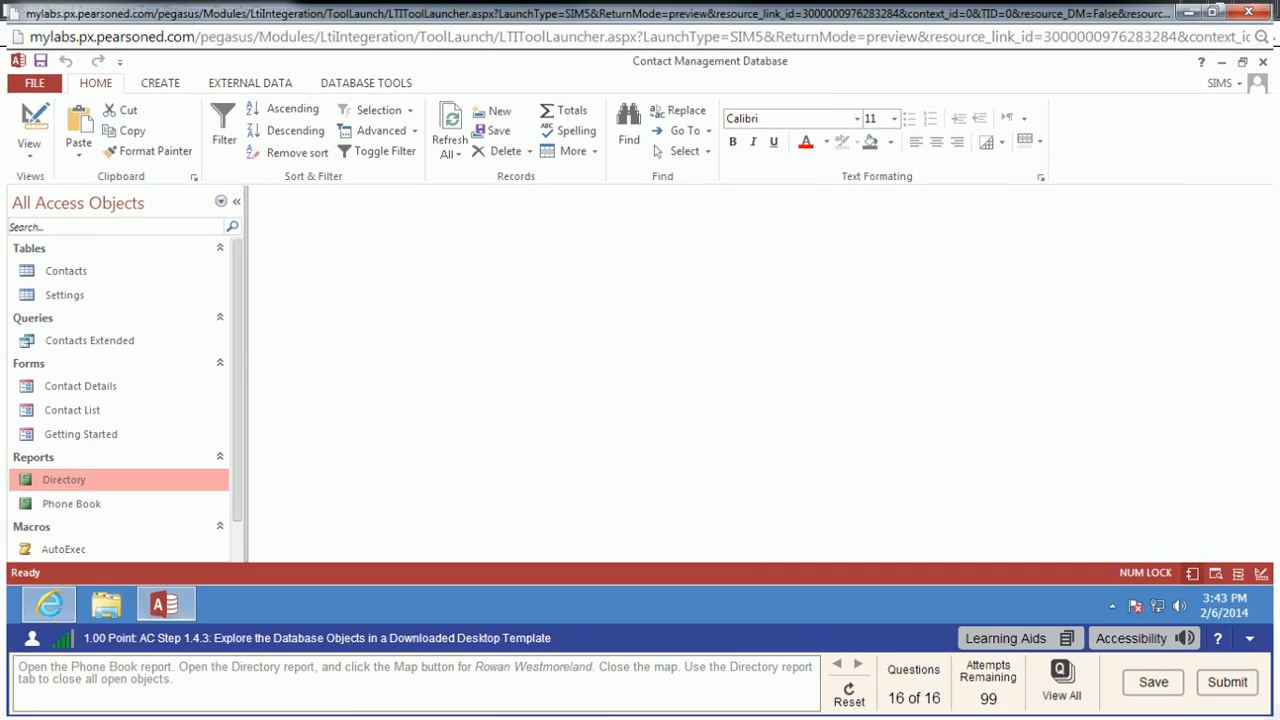